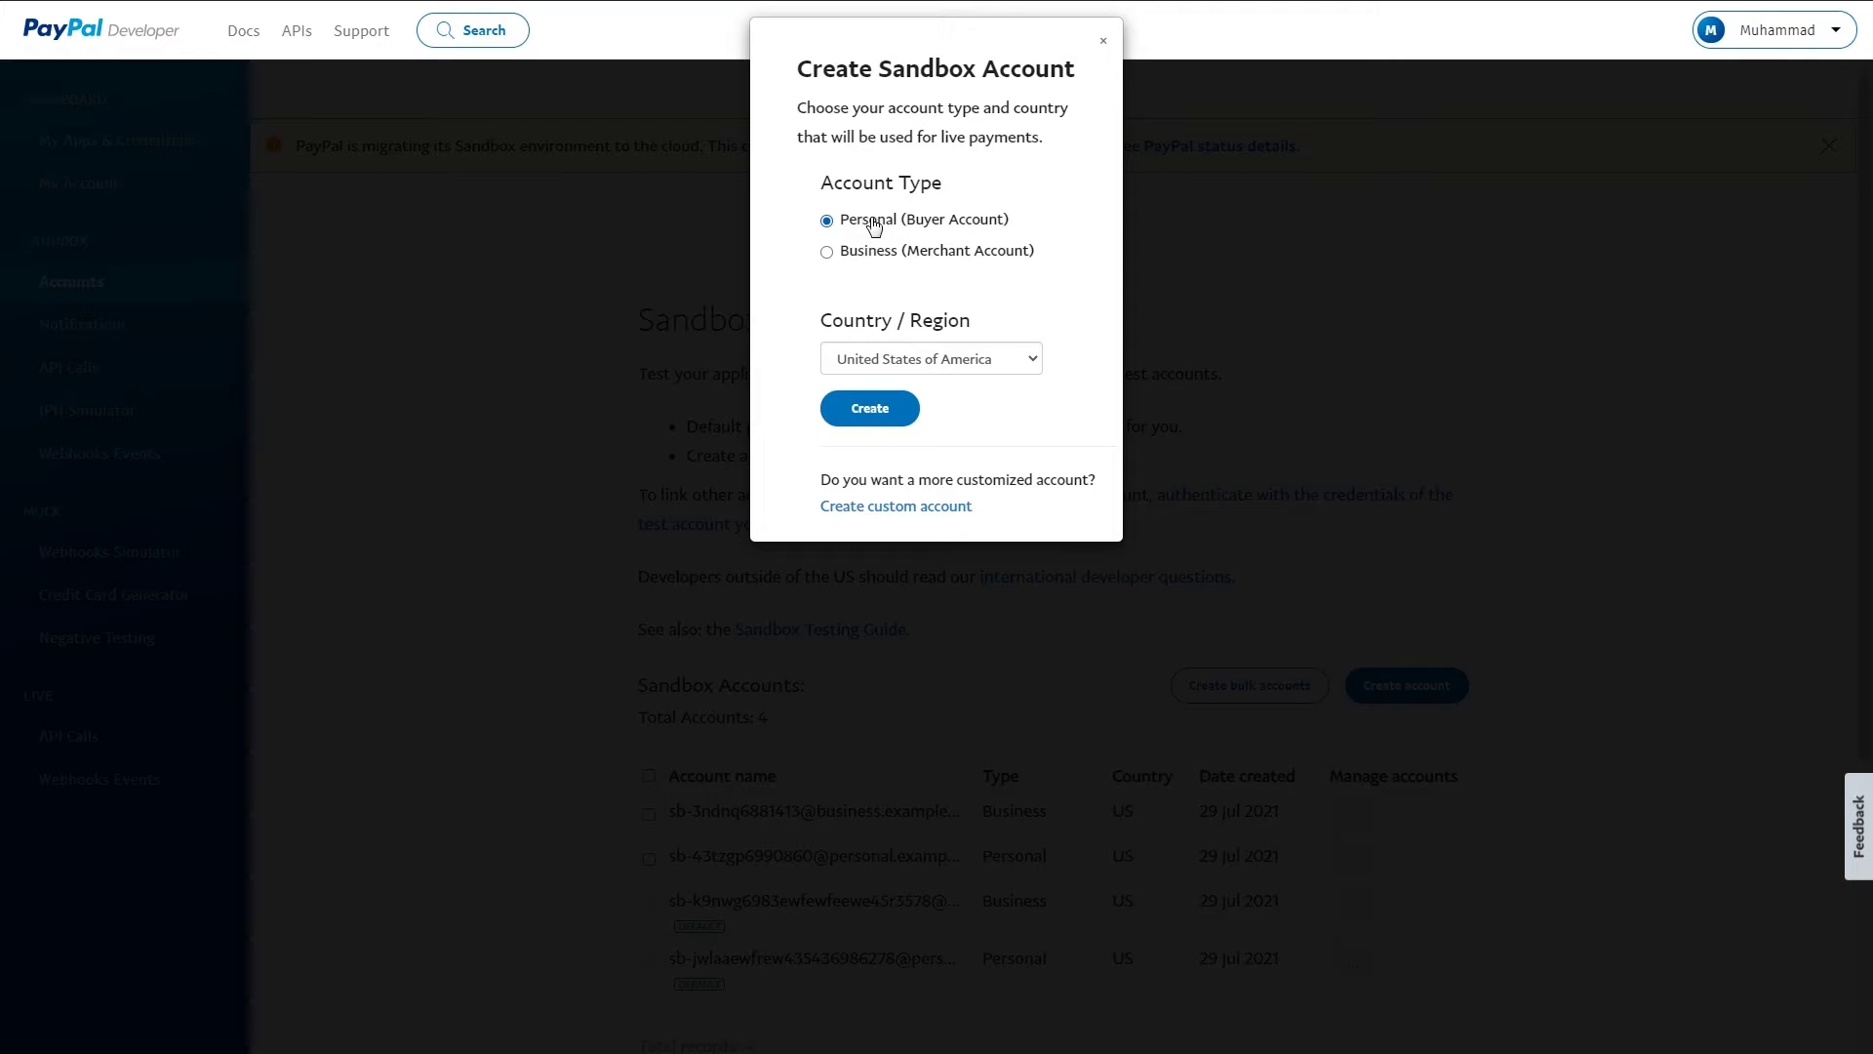
- Leave the new-account dialog uncreated (United States, Personal) and open the business account's Account details
{"action": "left_click", "coordinate": [1015, 362]}
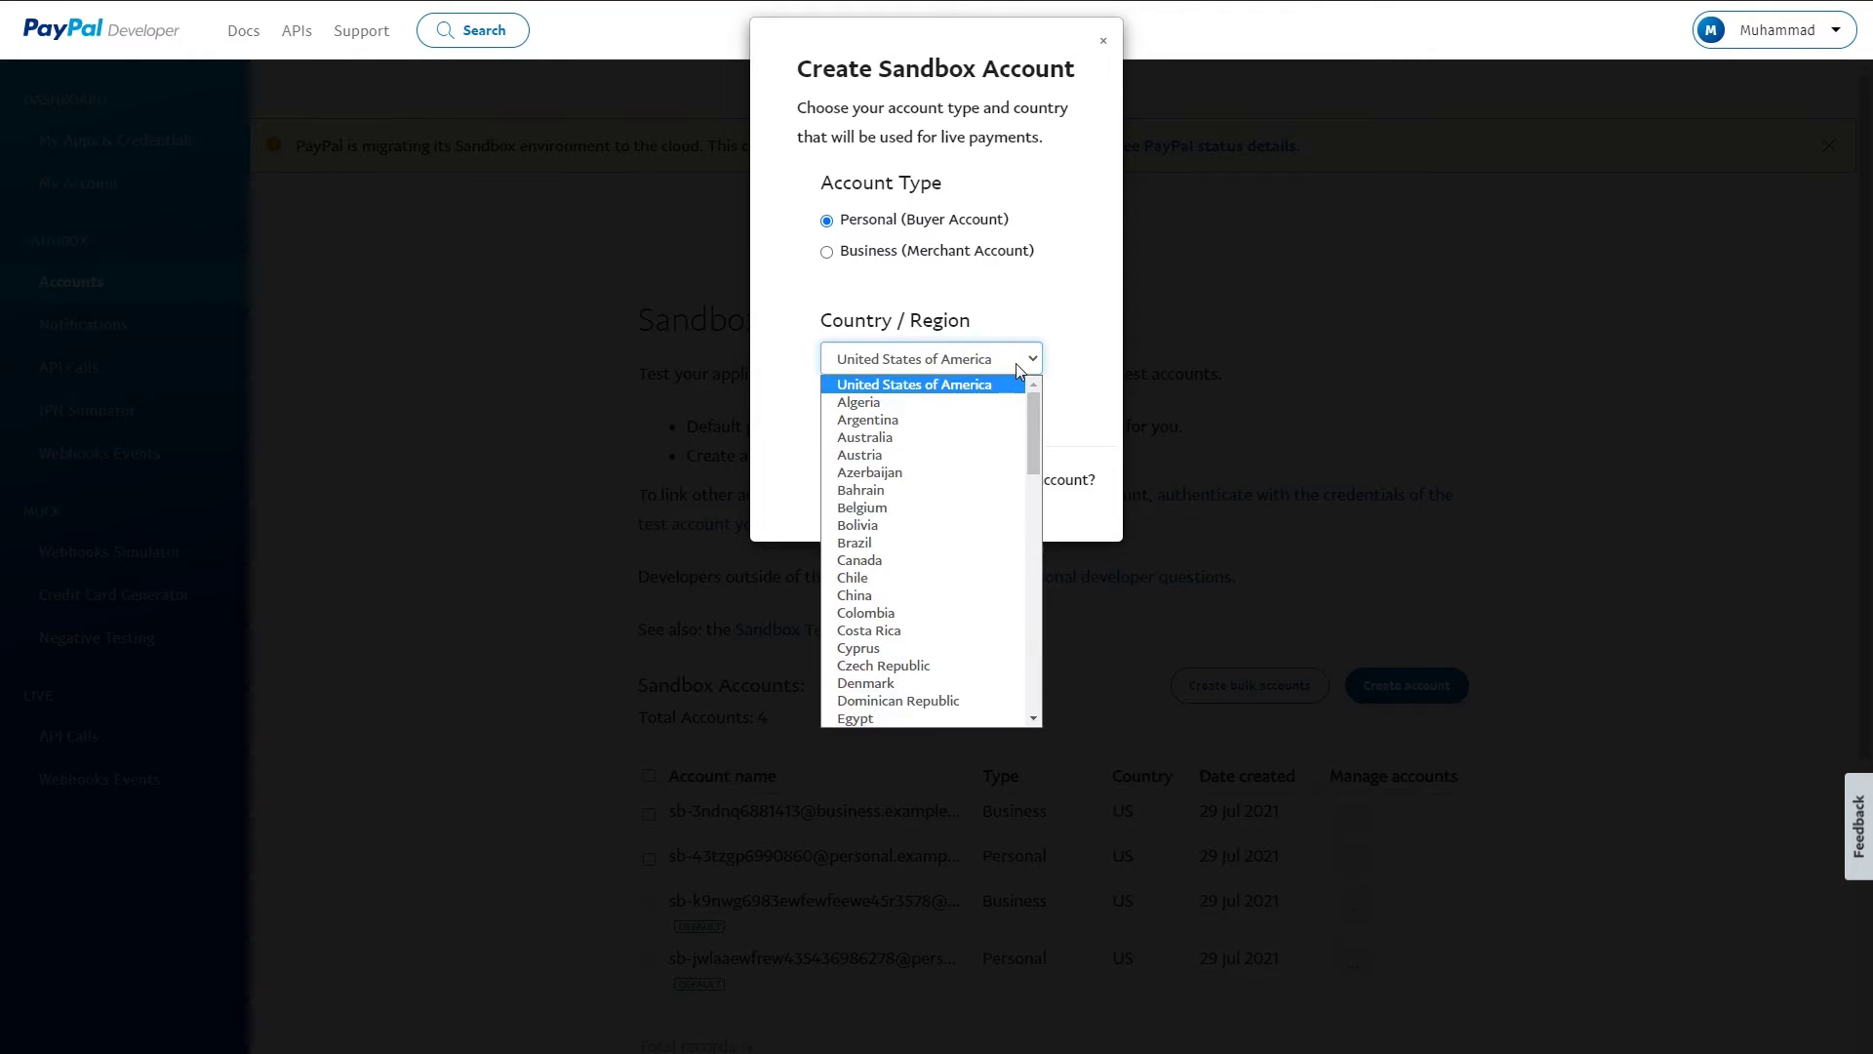
{"action": "left_click", "coordinate": [1016, 363]}
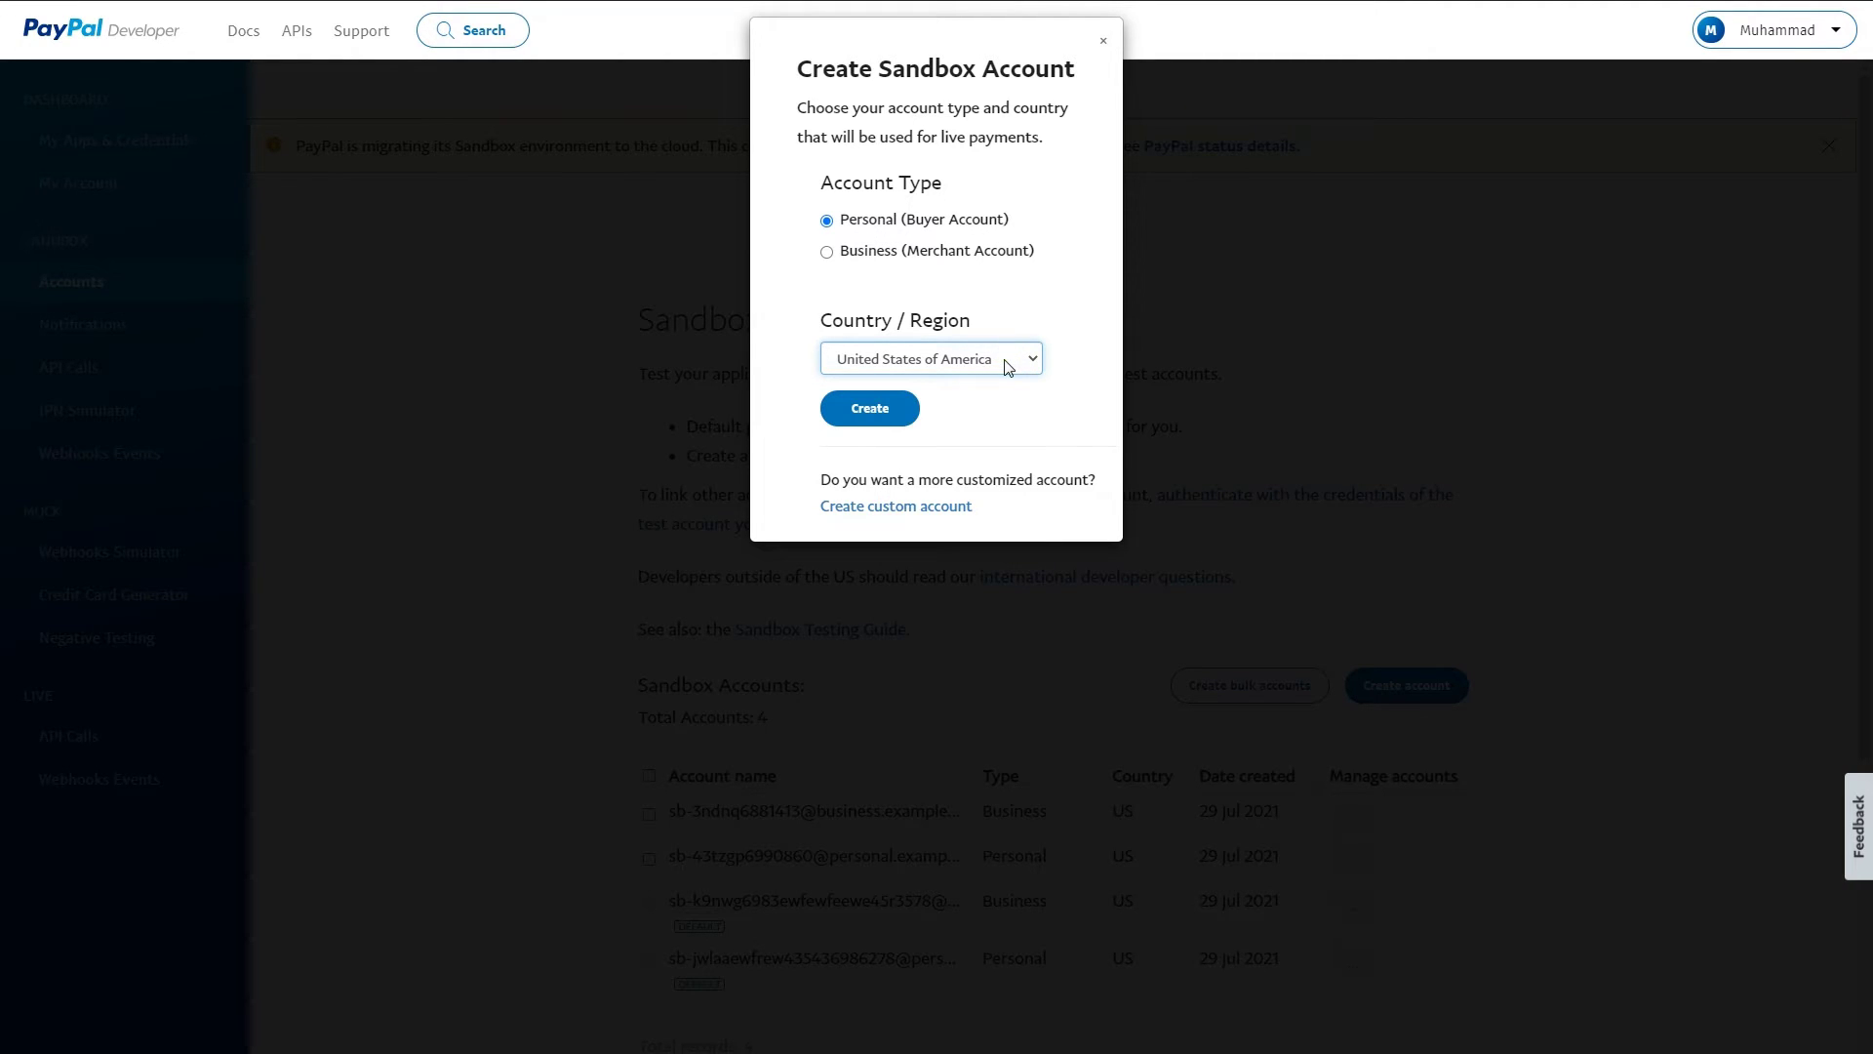
{"action": "left_click", "coordinate": [827, 253]}
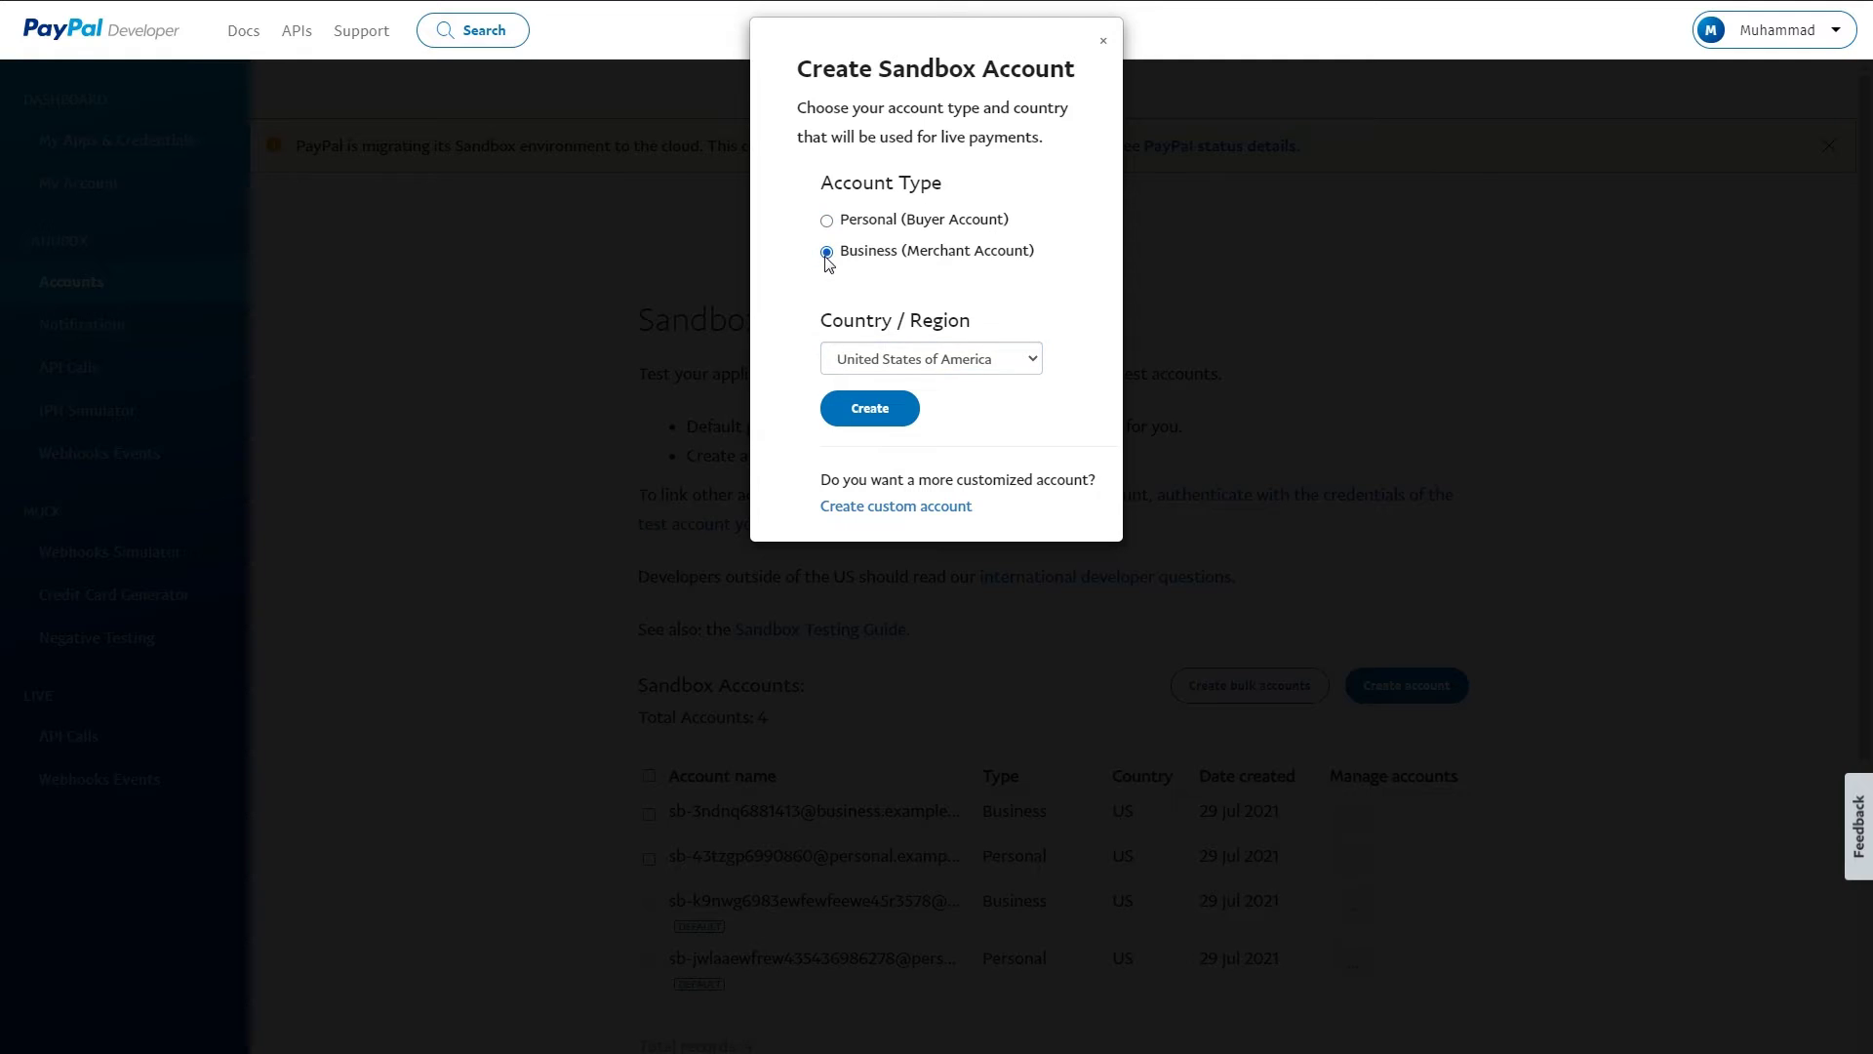
{"action": "left_click", "coordinate": [981, 363]}
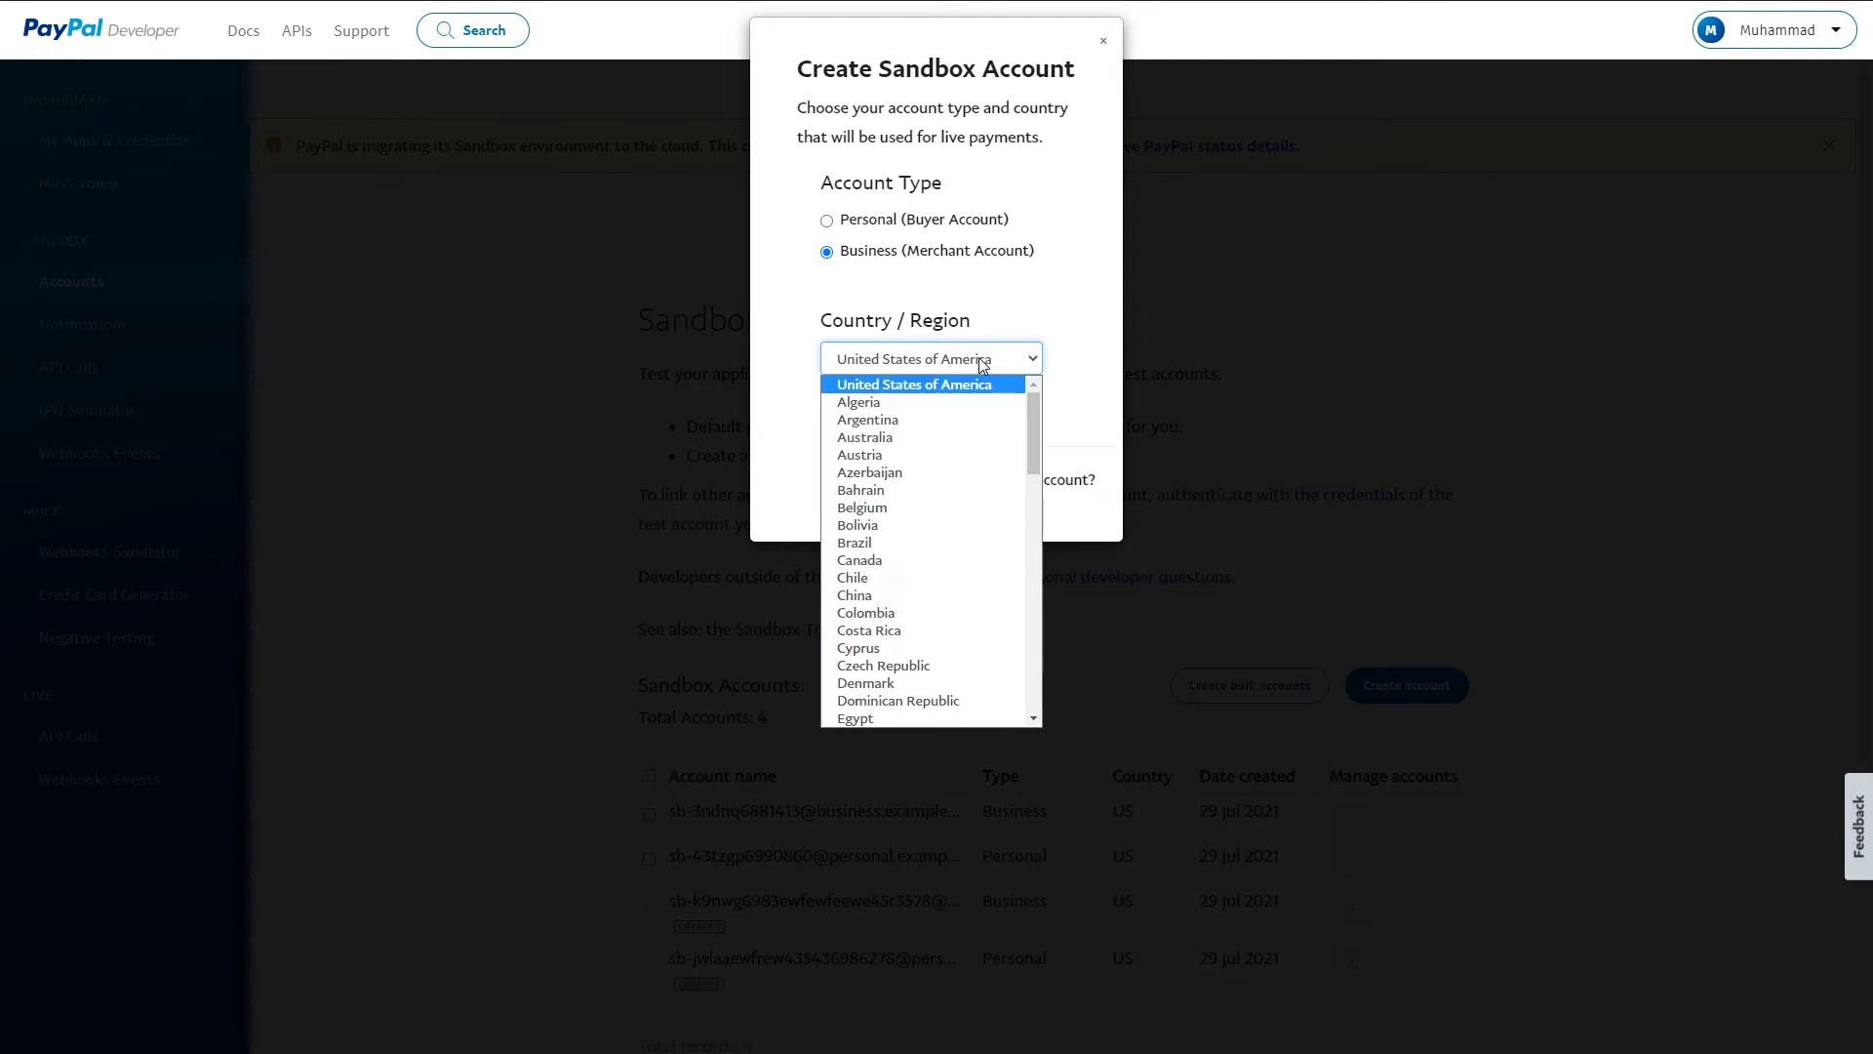
{"action": "left_click", "coordinate": [981, 363]}
{"action": "left_click", "coordinate": [829, 224]}
{"action": "left_click", "coordinate": [1106, 44]}
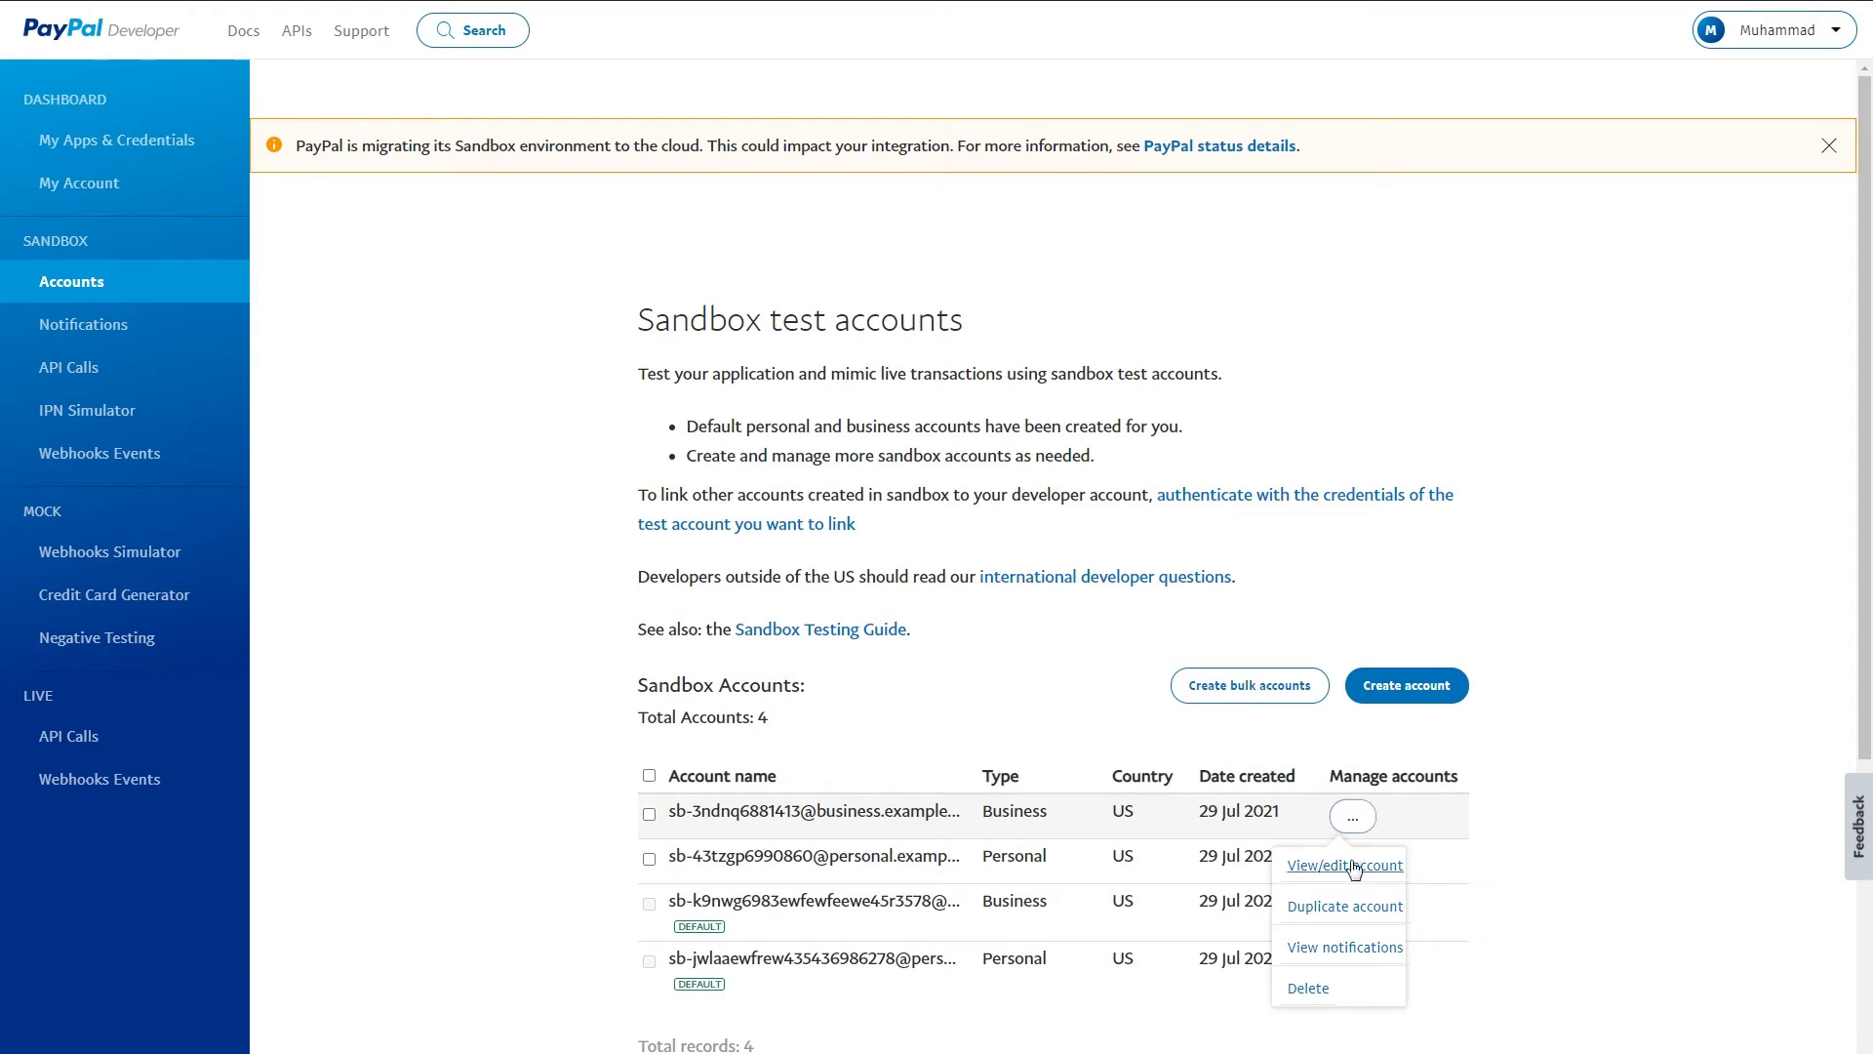
{"action": "left_click", "coordinate": [1347, 744]}
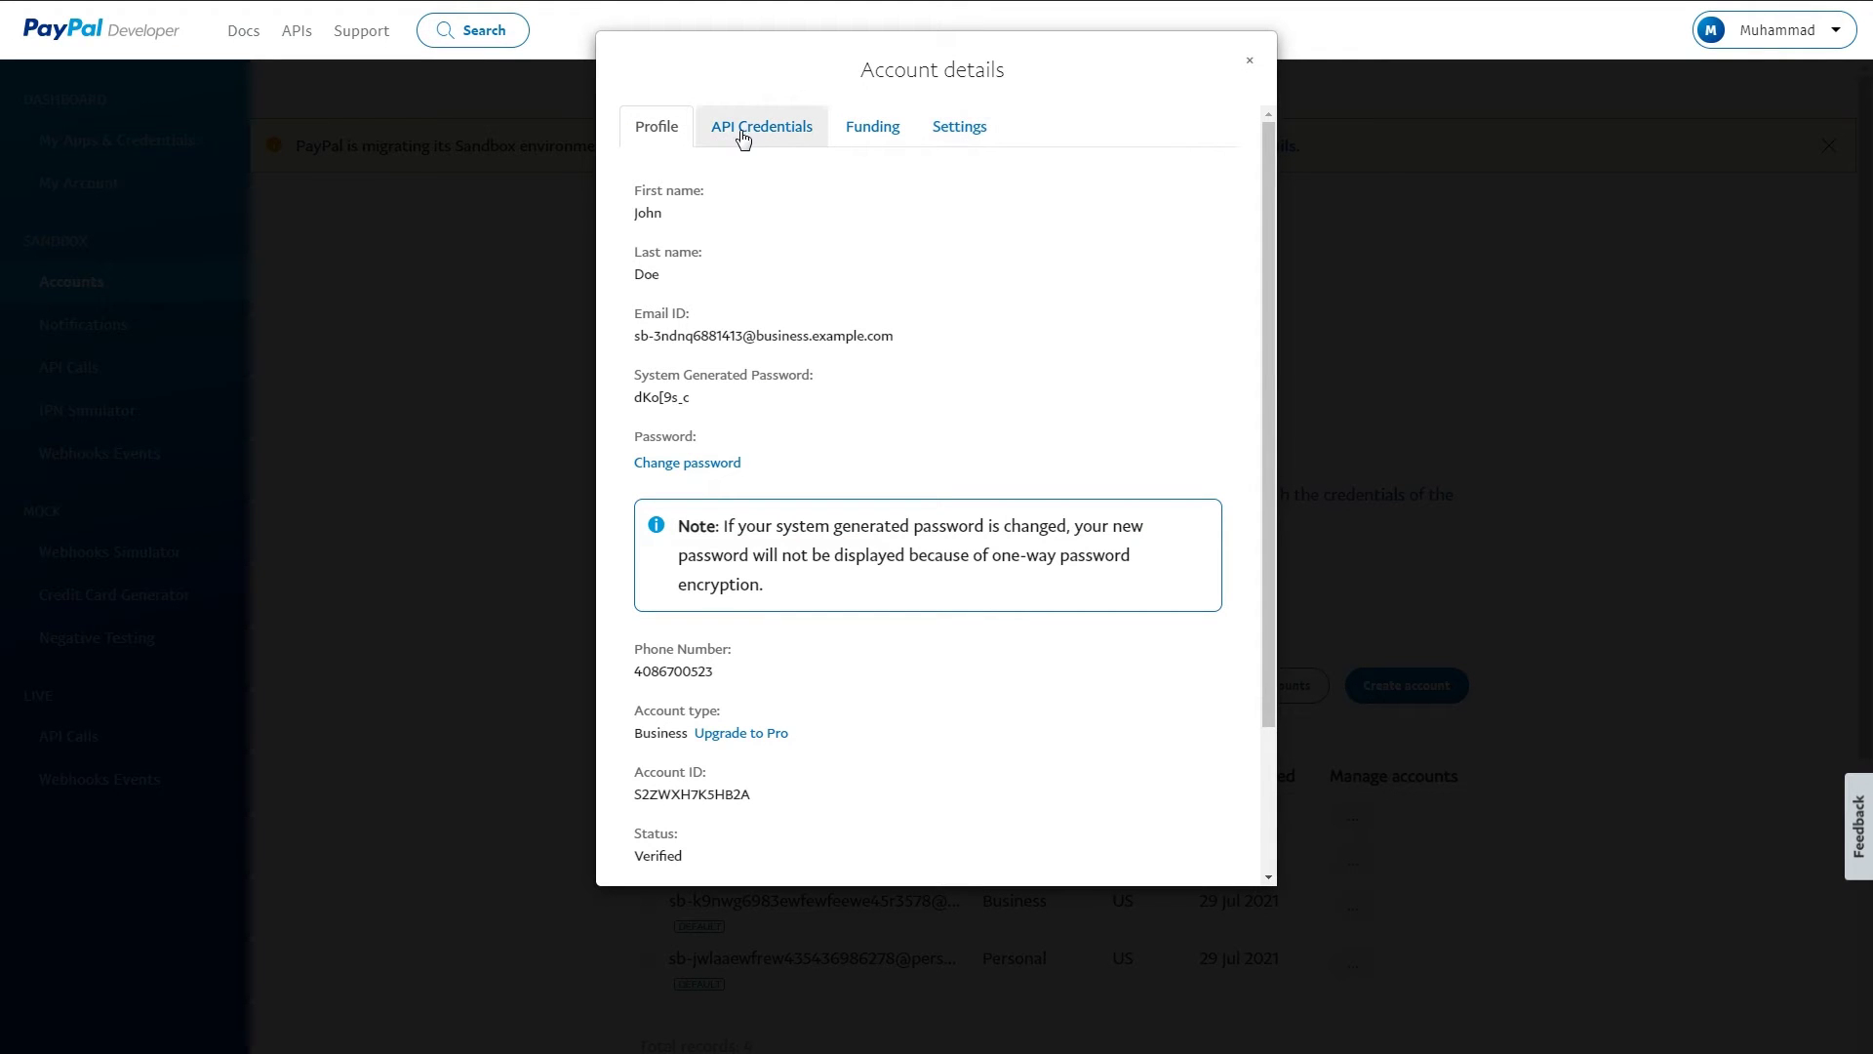
- Look over the business account's API credentials heading, then close the details
{"action": "double_click", "coordinate": [738, 138]}
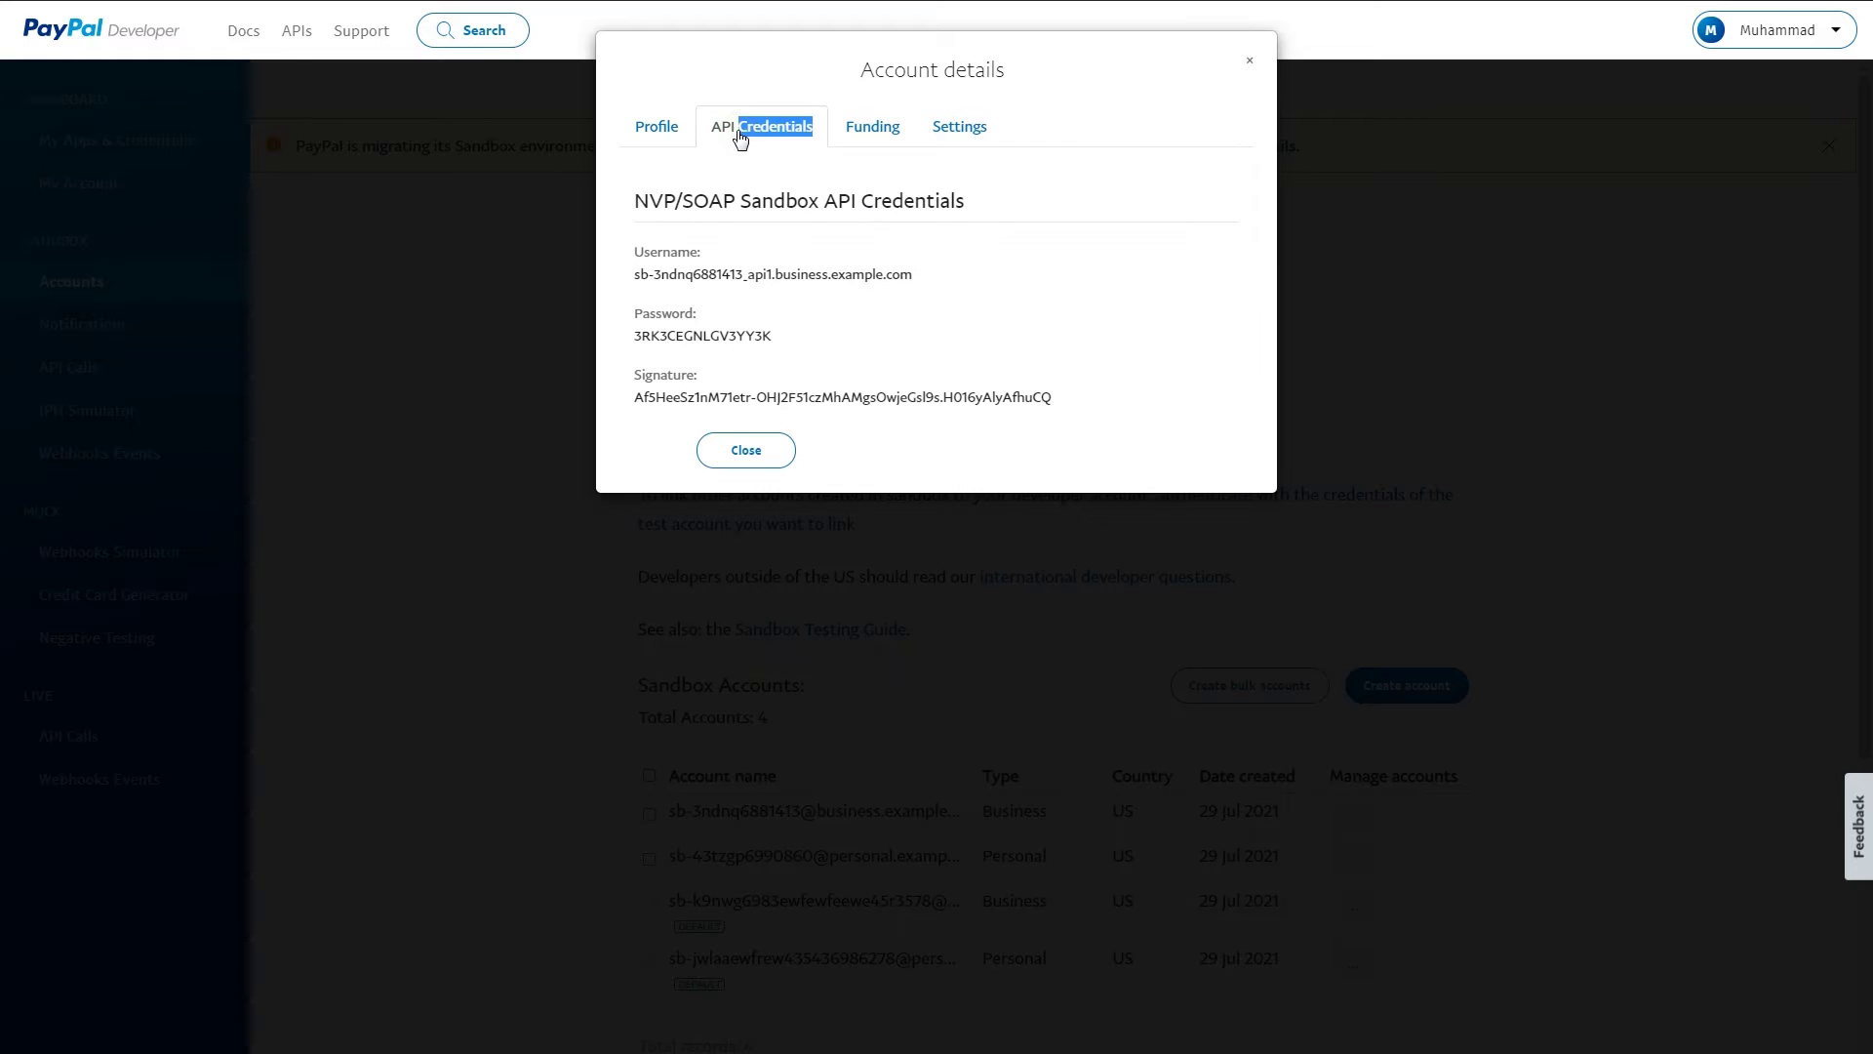
{"action": "left_click_drag", "start_coordinate": [616, 198], "coordinate": [1103, 210]}
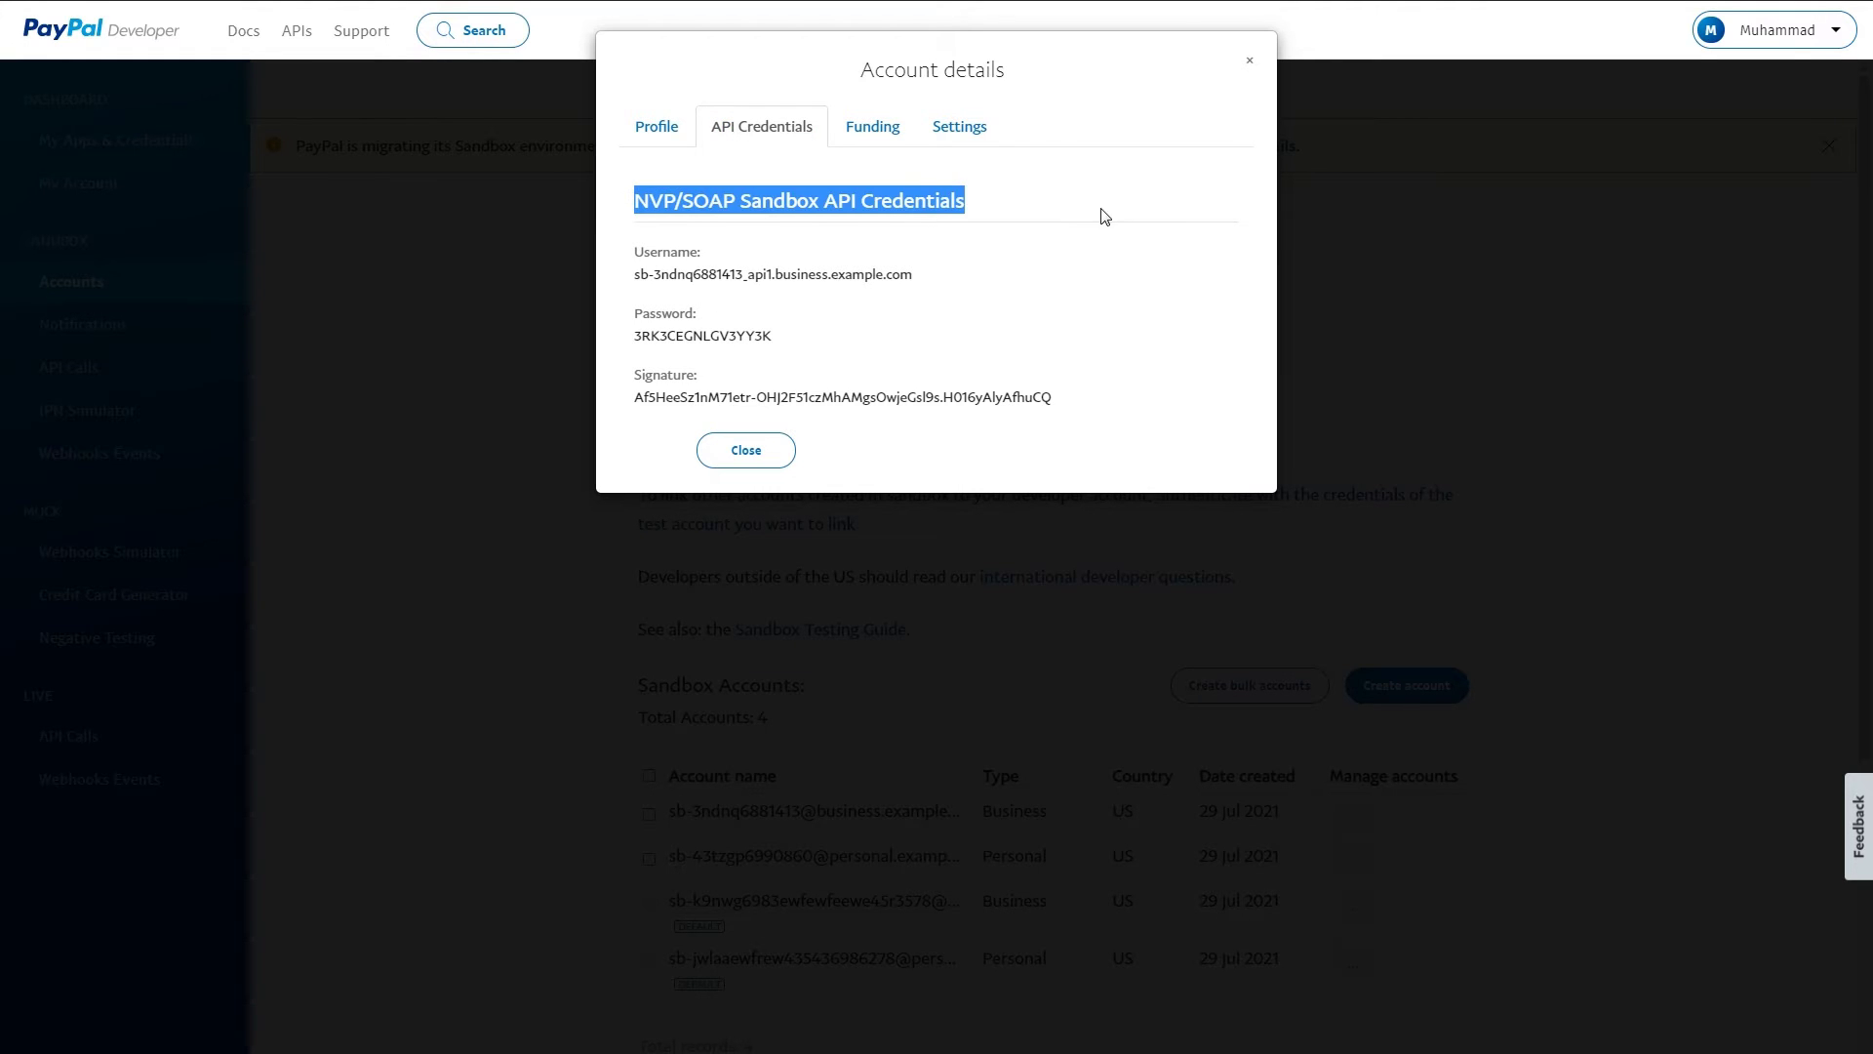
{"action": "left_click", "coordinate": [1249, 61]}
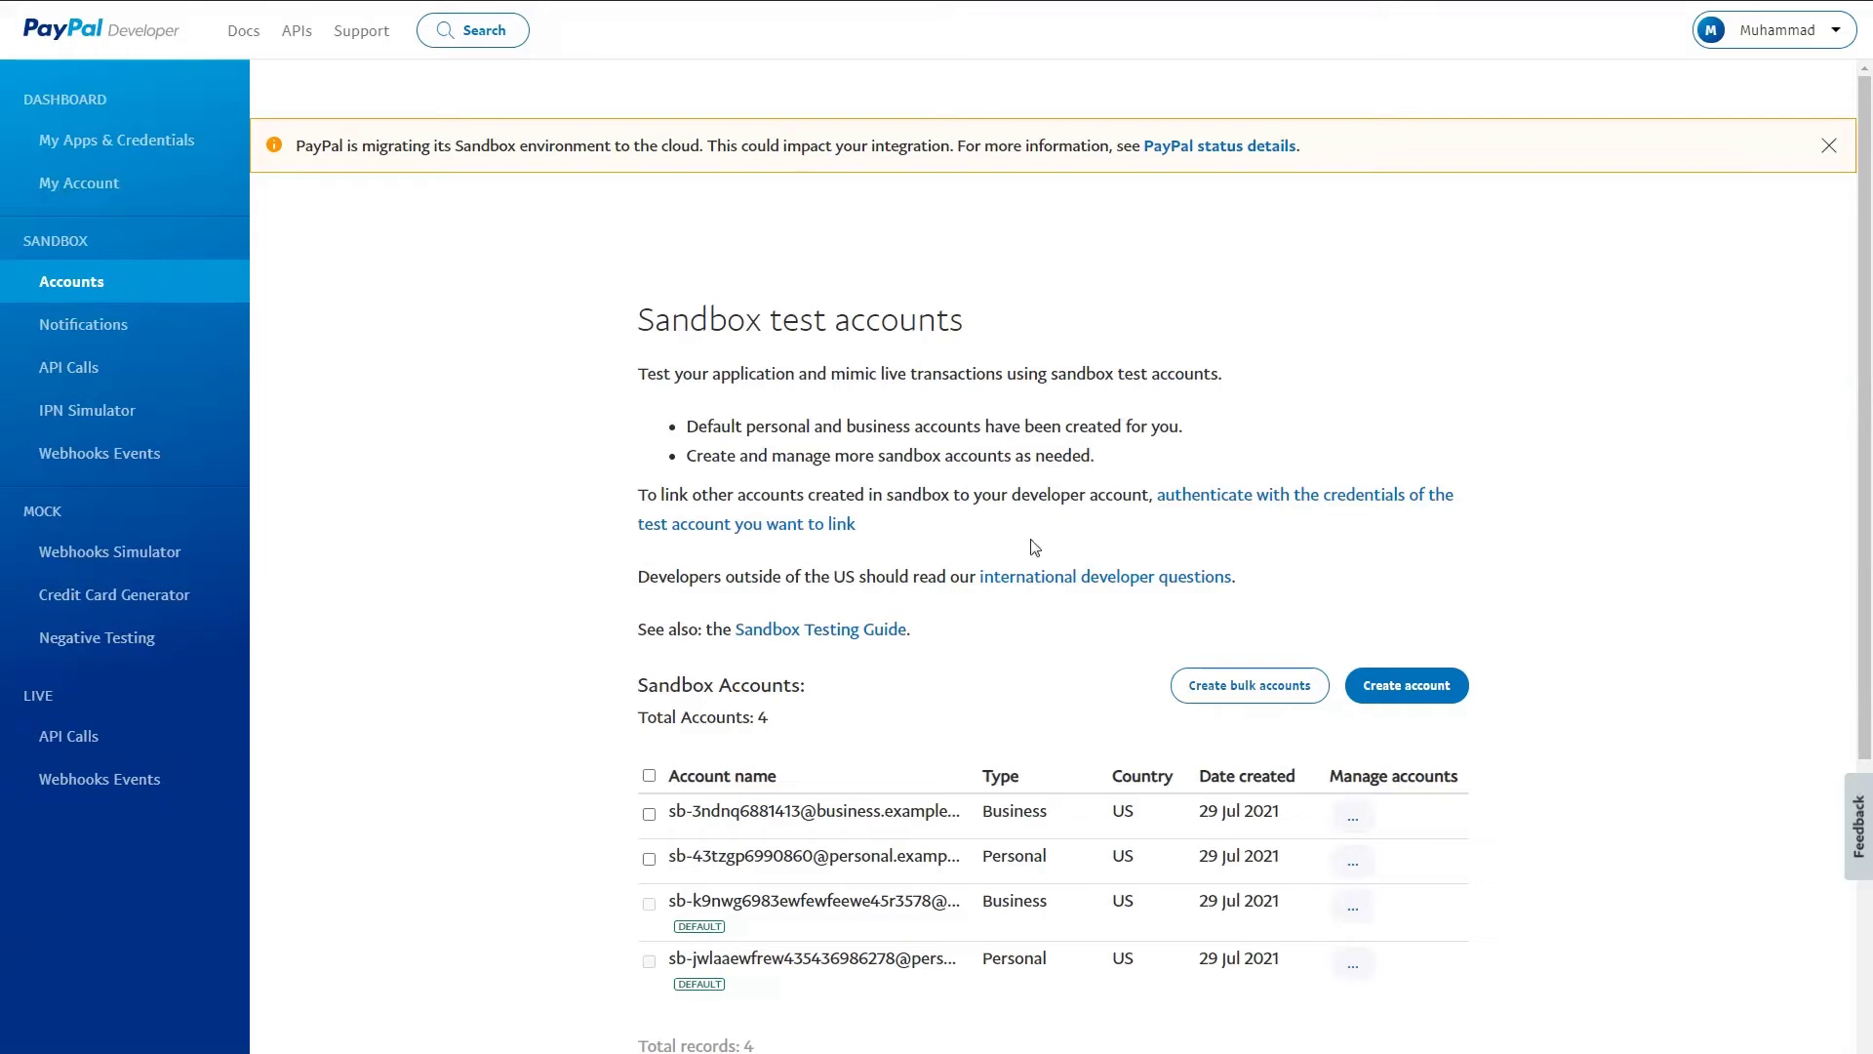
- Compare the Business and Personal account types in the list and reopen the business account's details
{"action": "double_click", "coordinate": [1050, 821]}
{"action": "left_click", "coordinate": [1008, 862]}
{"action": "double_click", "coordinate": [1008, 863]}
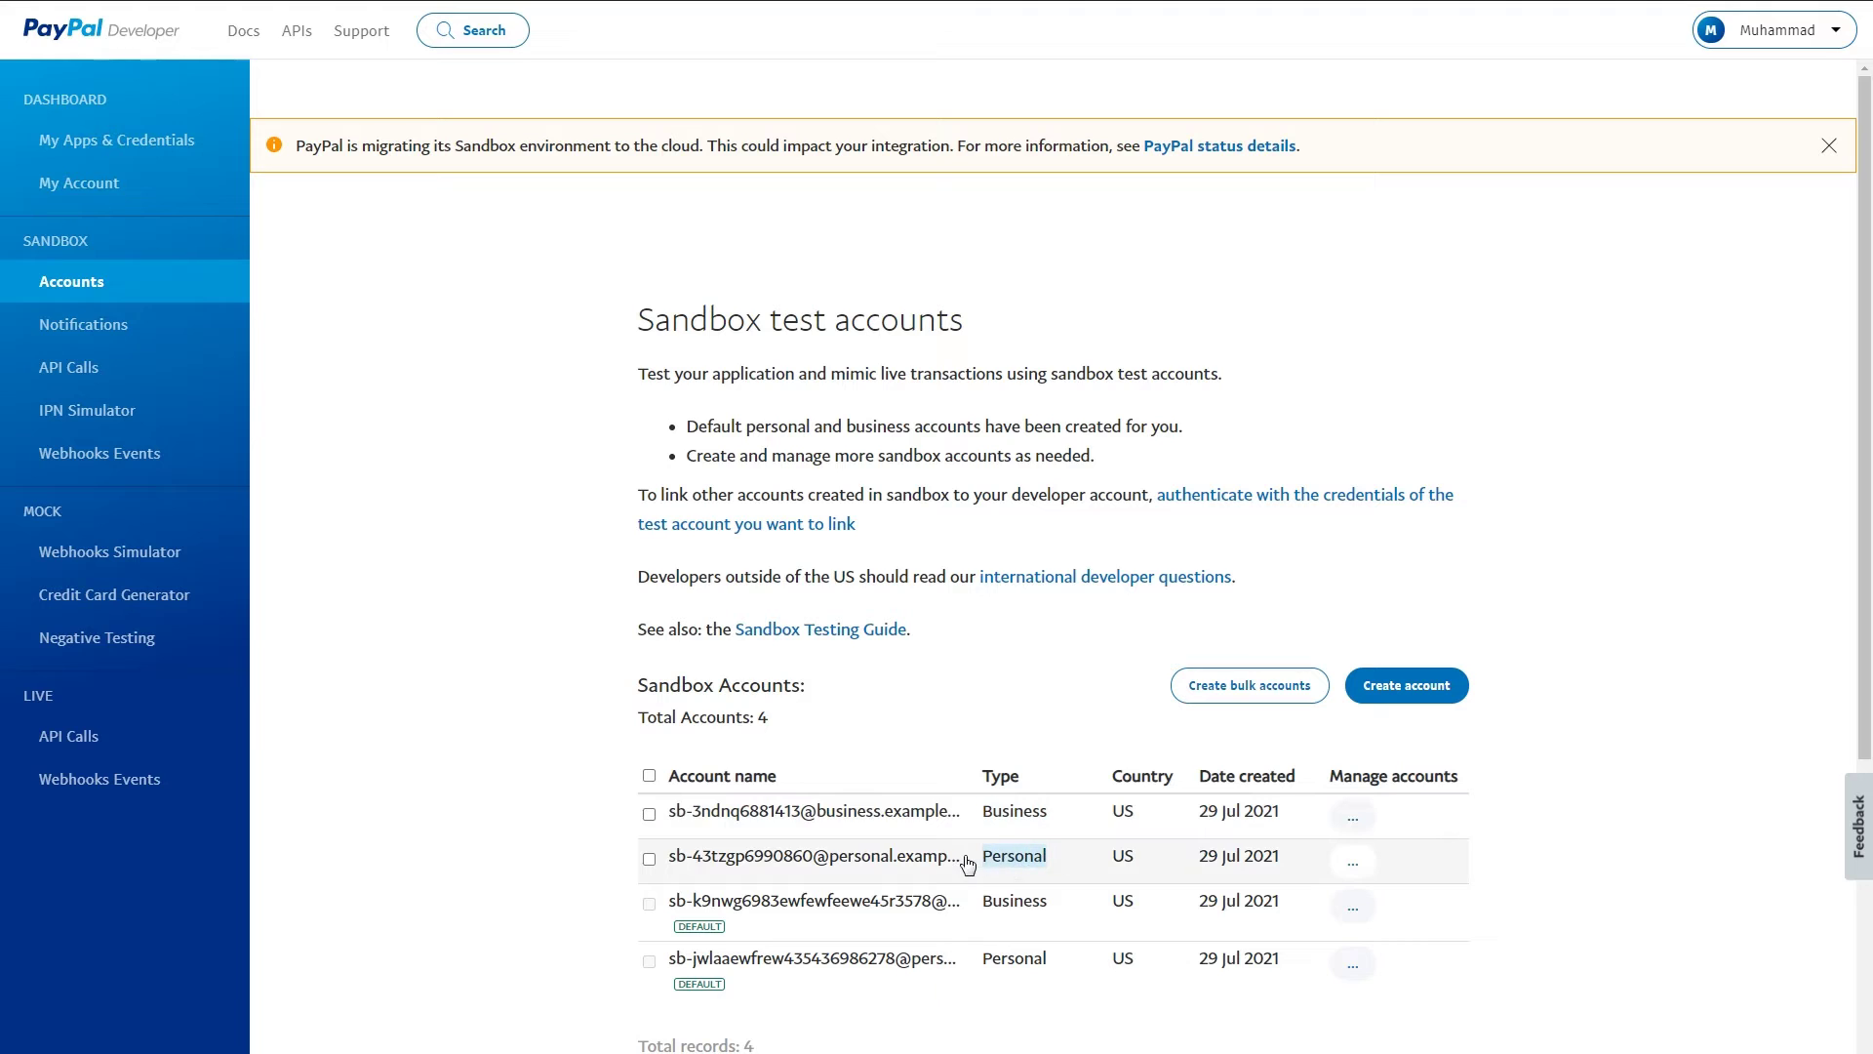
{"action": "left_click", "coordinate": [1349, 818]}
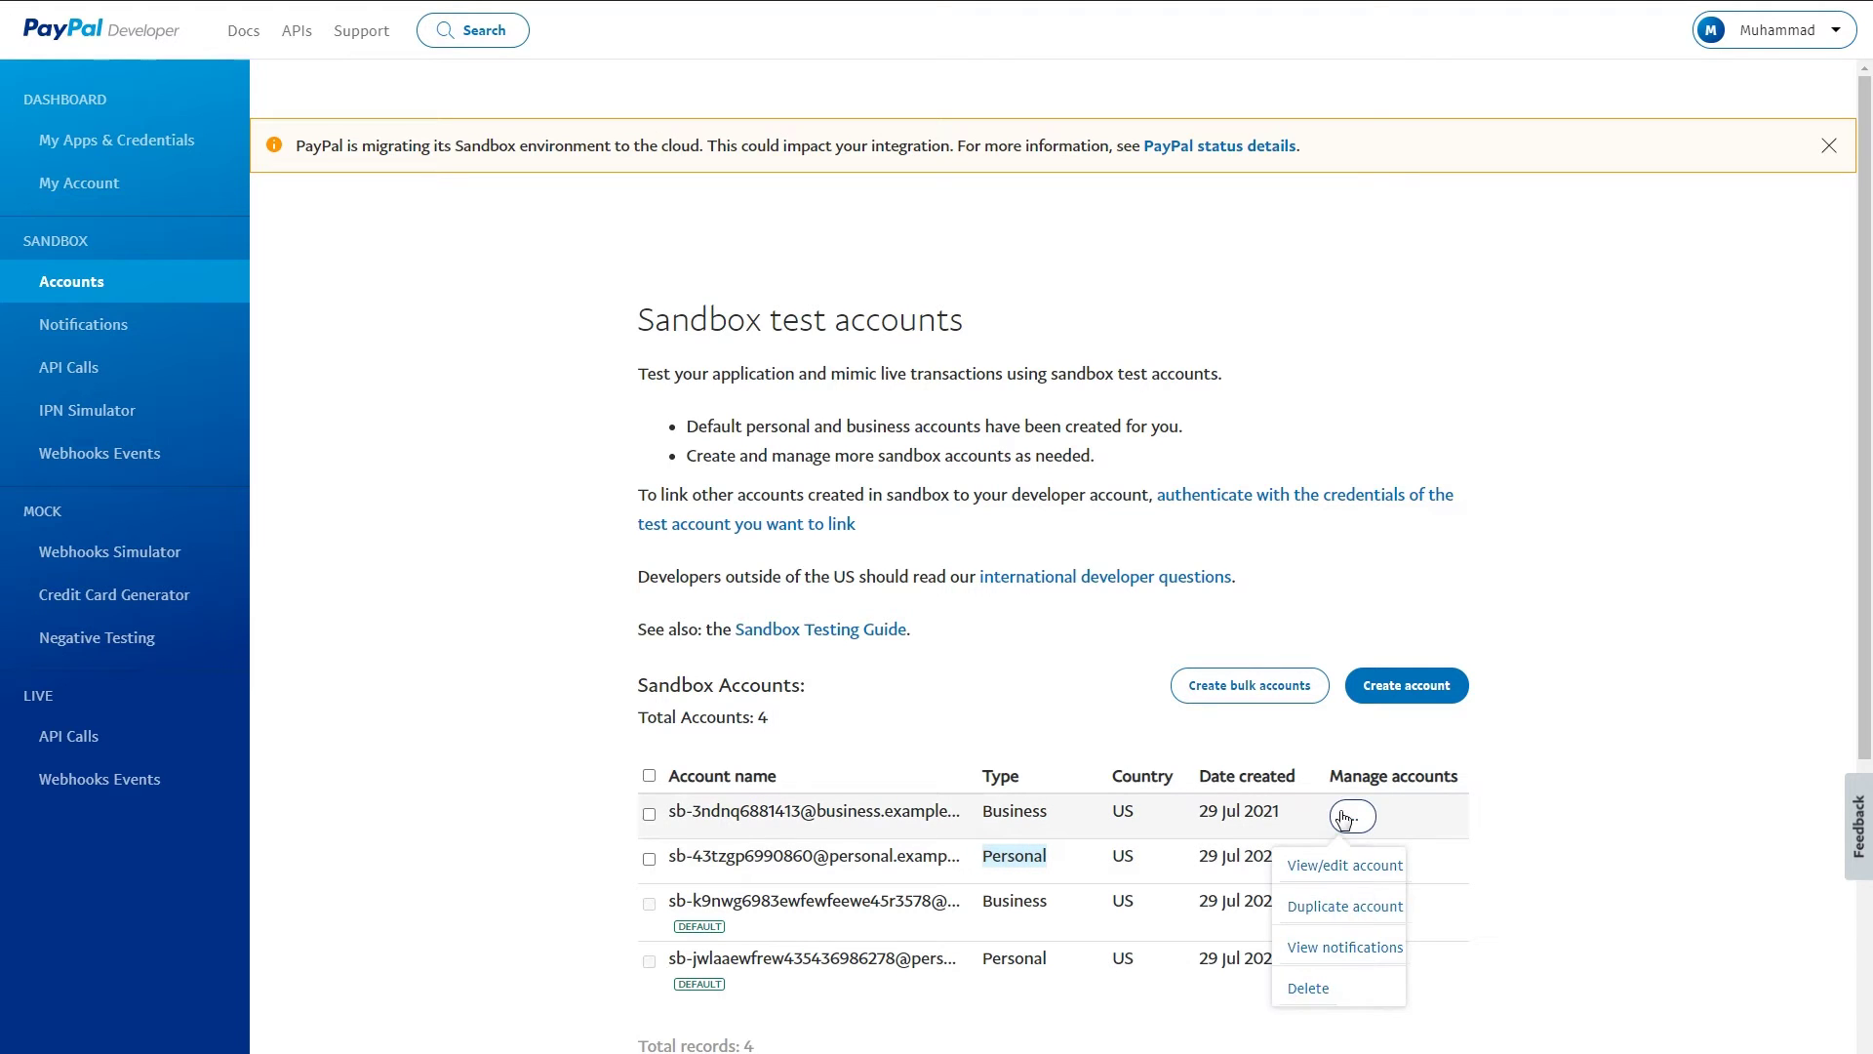
{"action": "left_click", "coordinate": [1352, 861]}
{"action": "left_click", "coordinate": [1351, 867]}
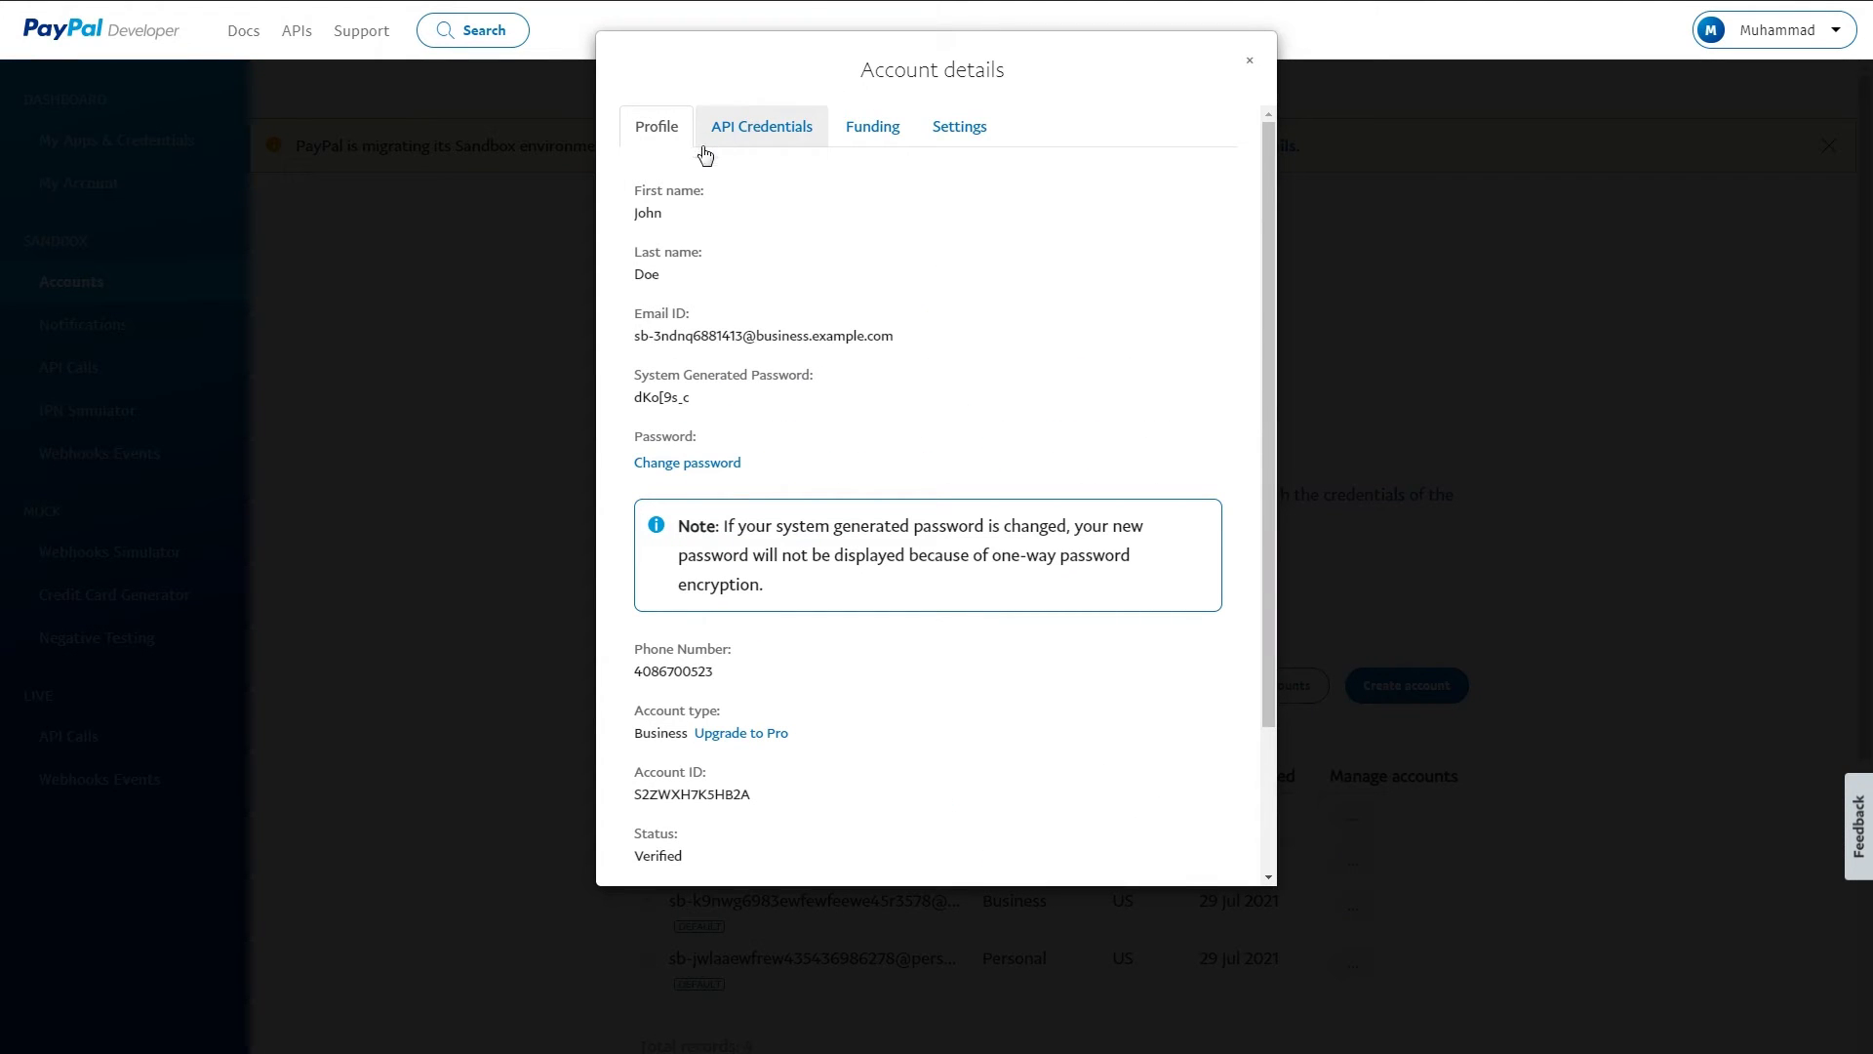
- Review the business account's email ID and system-generated password on the Profile tab
{"action": "left_click_drag", "start_coordinate": [946, 336], "coordinate": [629, 336]}
{"action": "left_click_drag", "start_coordinate": [706, 403], "coordinate": [634, 384]}
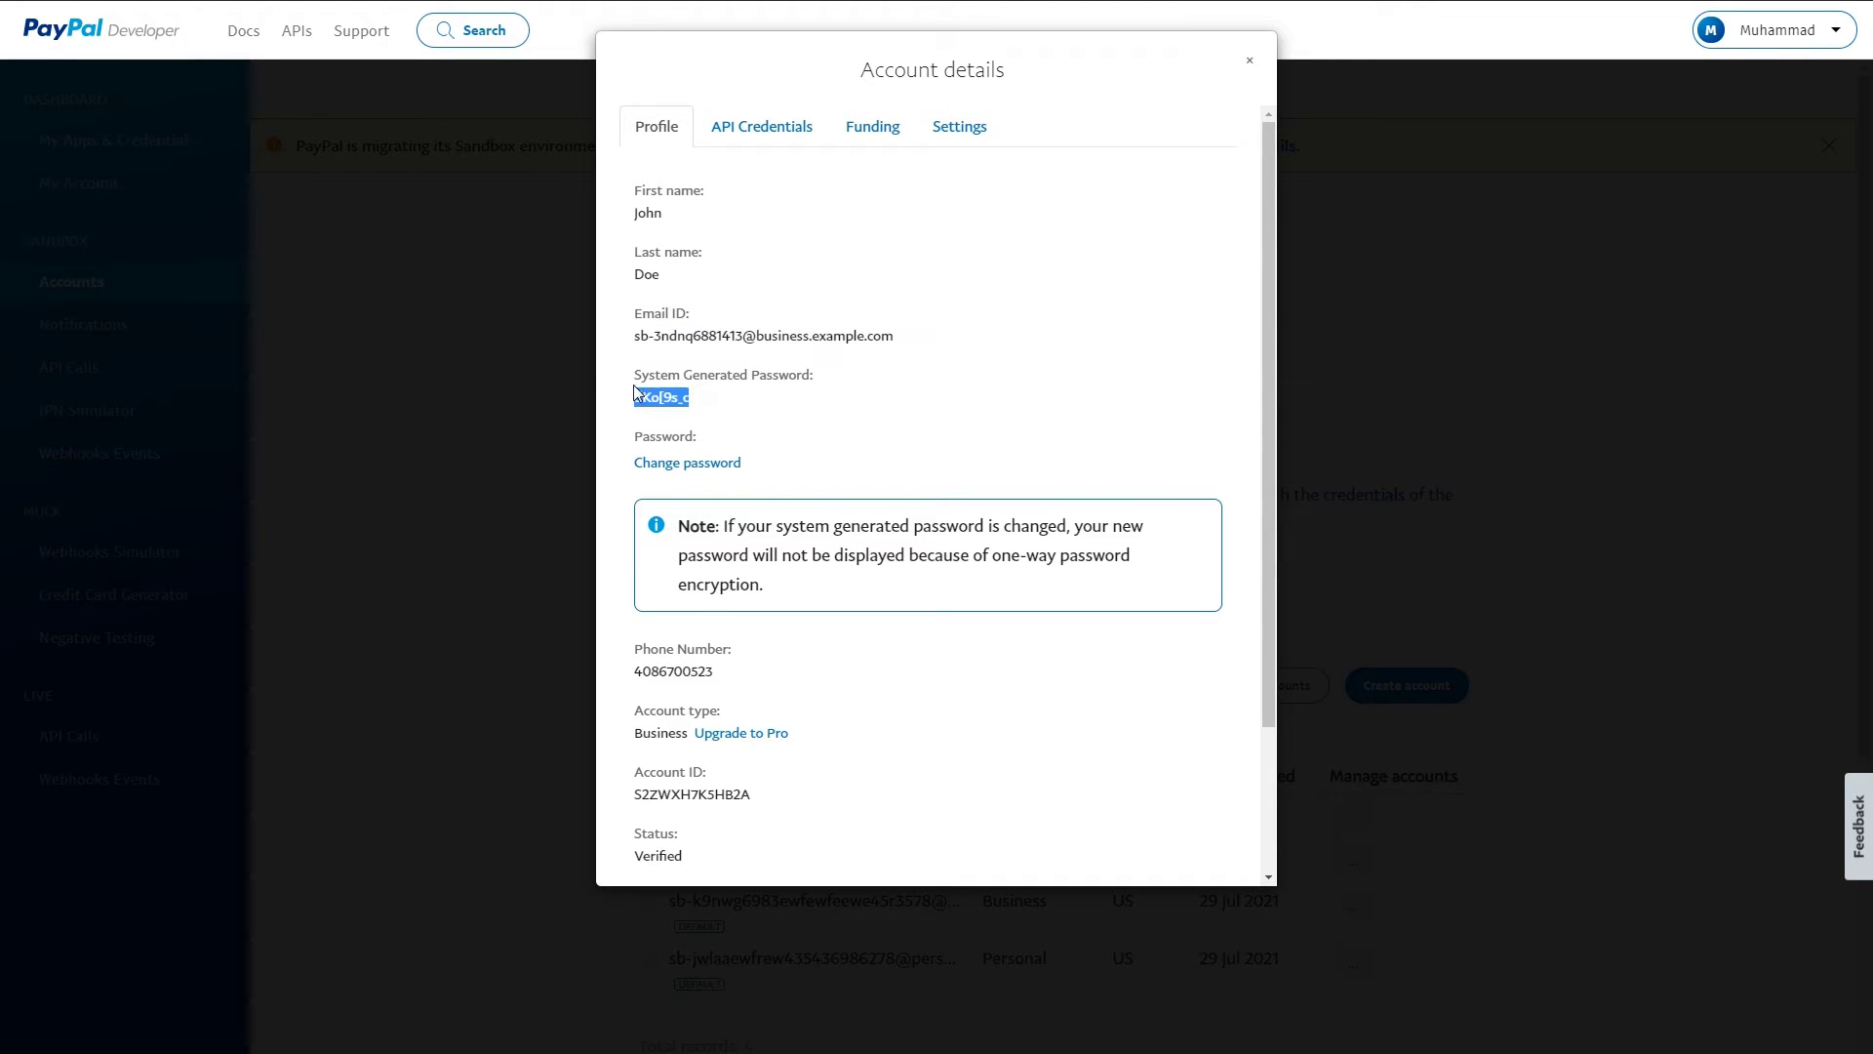
{"action": "left_click", "coordinate": [863, 226]}
- Review the API username, password and signature, then go back to Profile and close the dialog
{"action": "left_click", "coordinate": [756, 137]}
{"action": "left_click_drag", "start_coordinate": [633, 250], "coordinate": [954, 294]}
{"action": "left_click", "coordinate": [865, 315]}
{"action": "mouse_move", "coordinate": [627, 310]}
{"action": "left_mouse_down"}
{"action": "mouse_move", "coordinate": [683, 382]}
{"action": "mouse_move", "coordinate": [1070, 406]}
{"action": "left_mouse_up"}
{"action": "left_click", "coordinate": [1118, 401]}
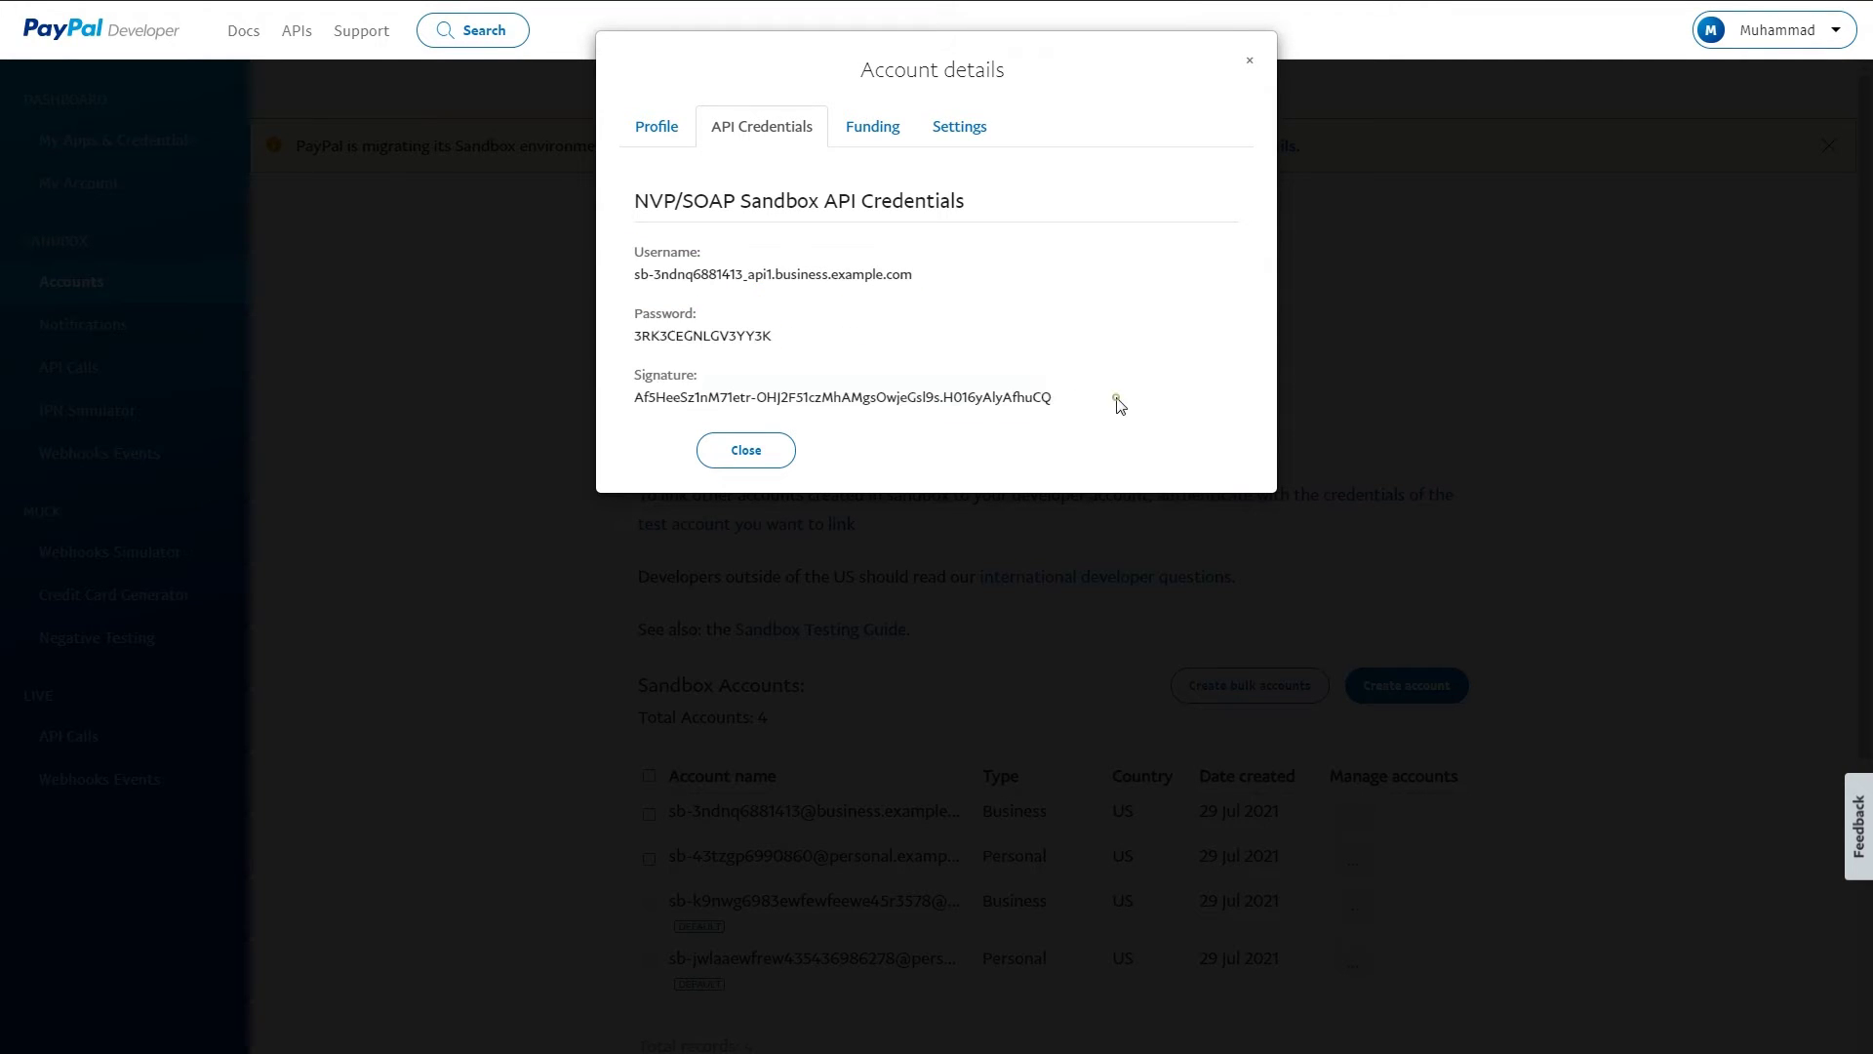
{"action": "left_click", "coordinate": [661, 128]}
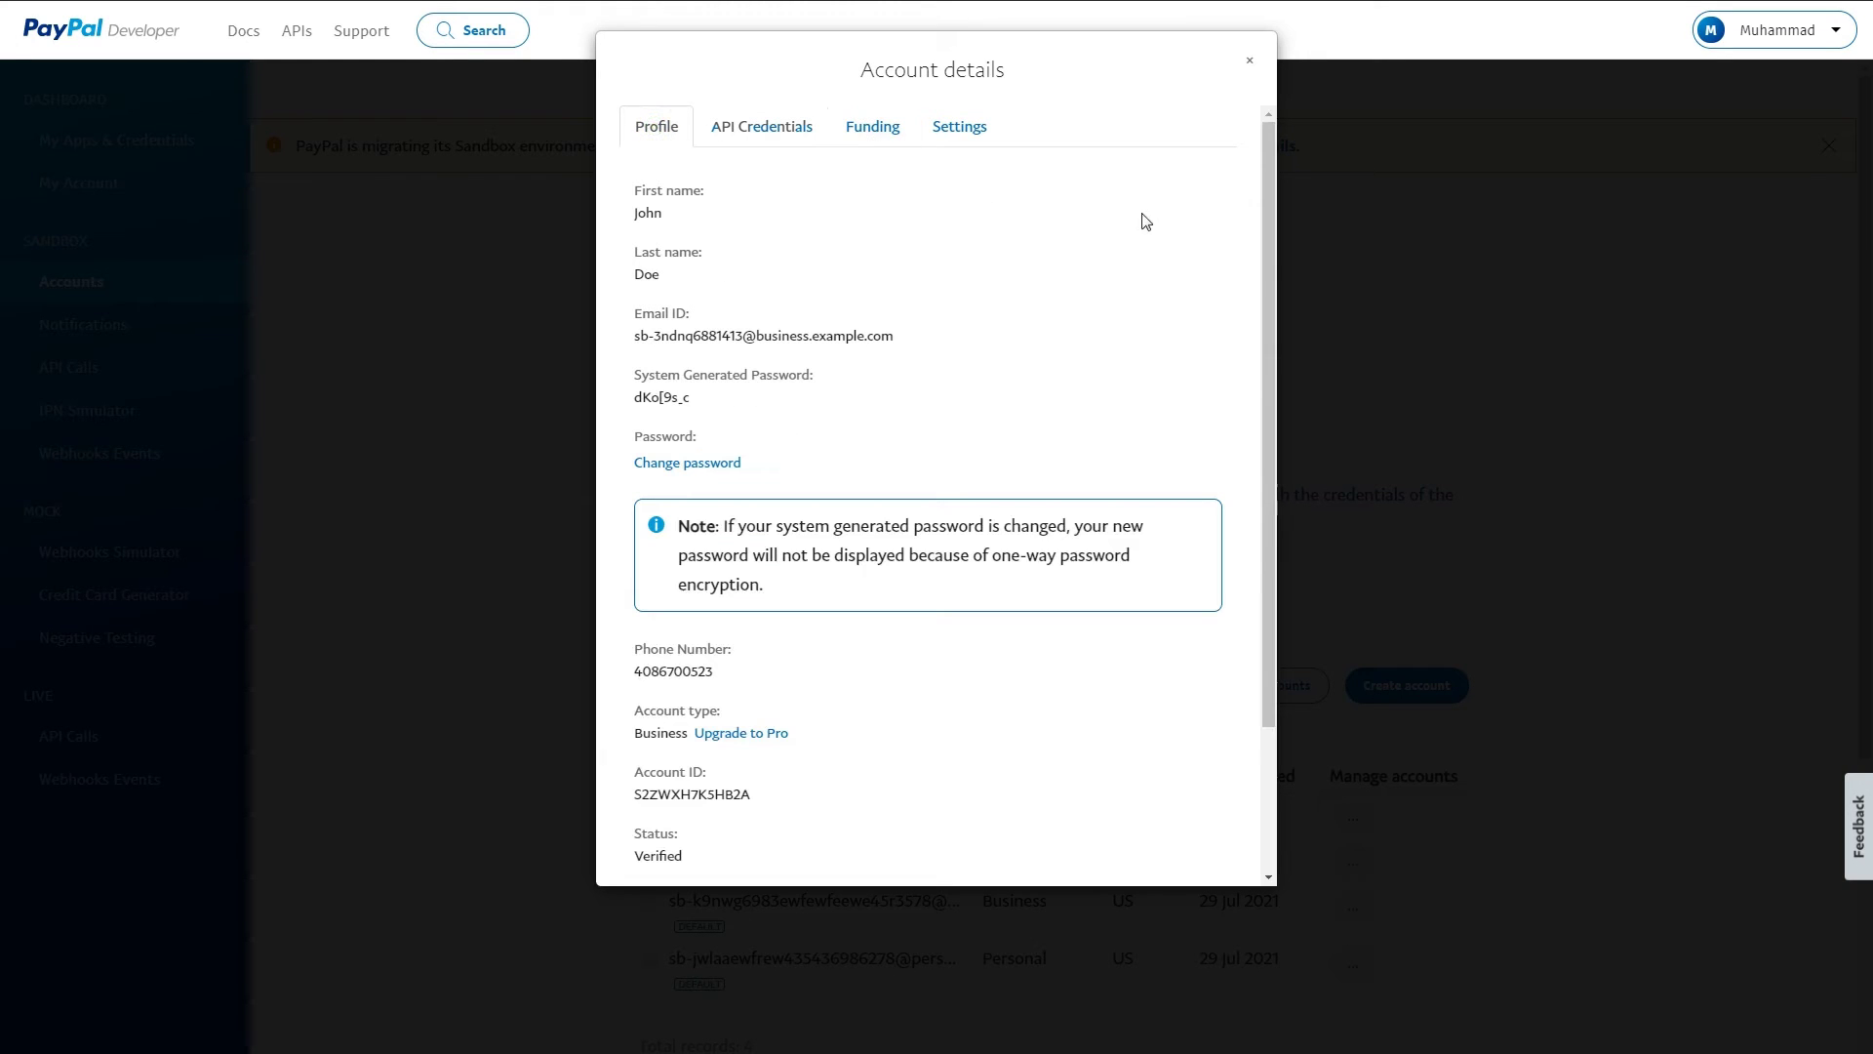
{"action": "left_click", "coordinate": [1253, 67]}
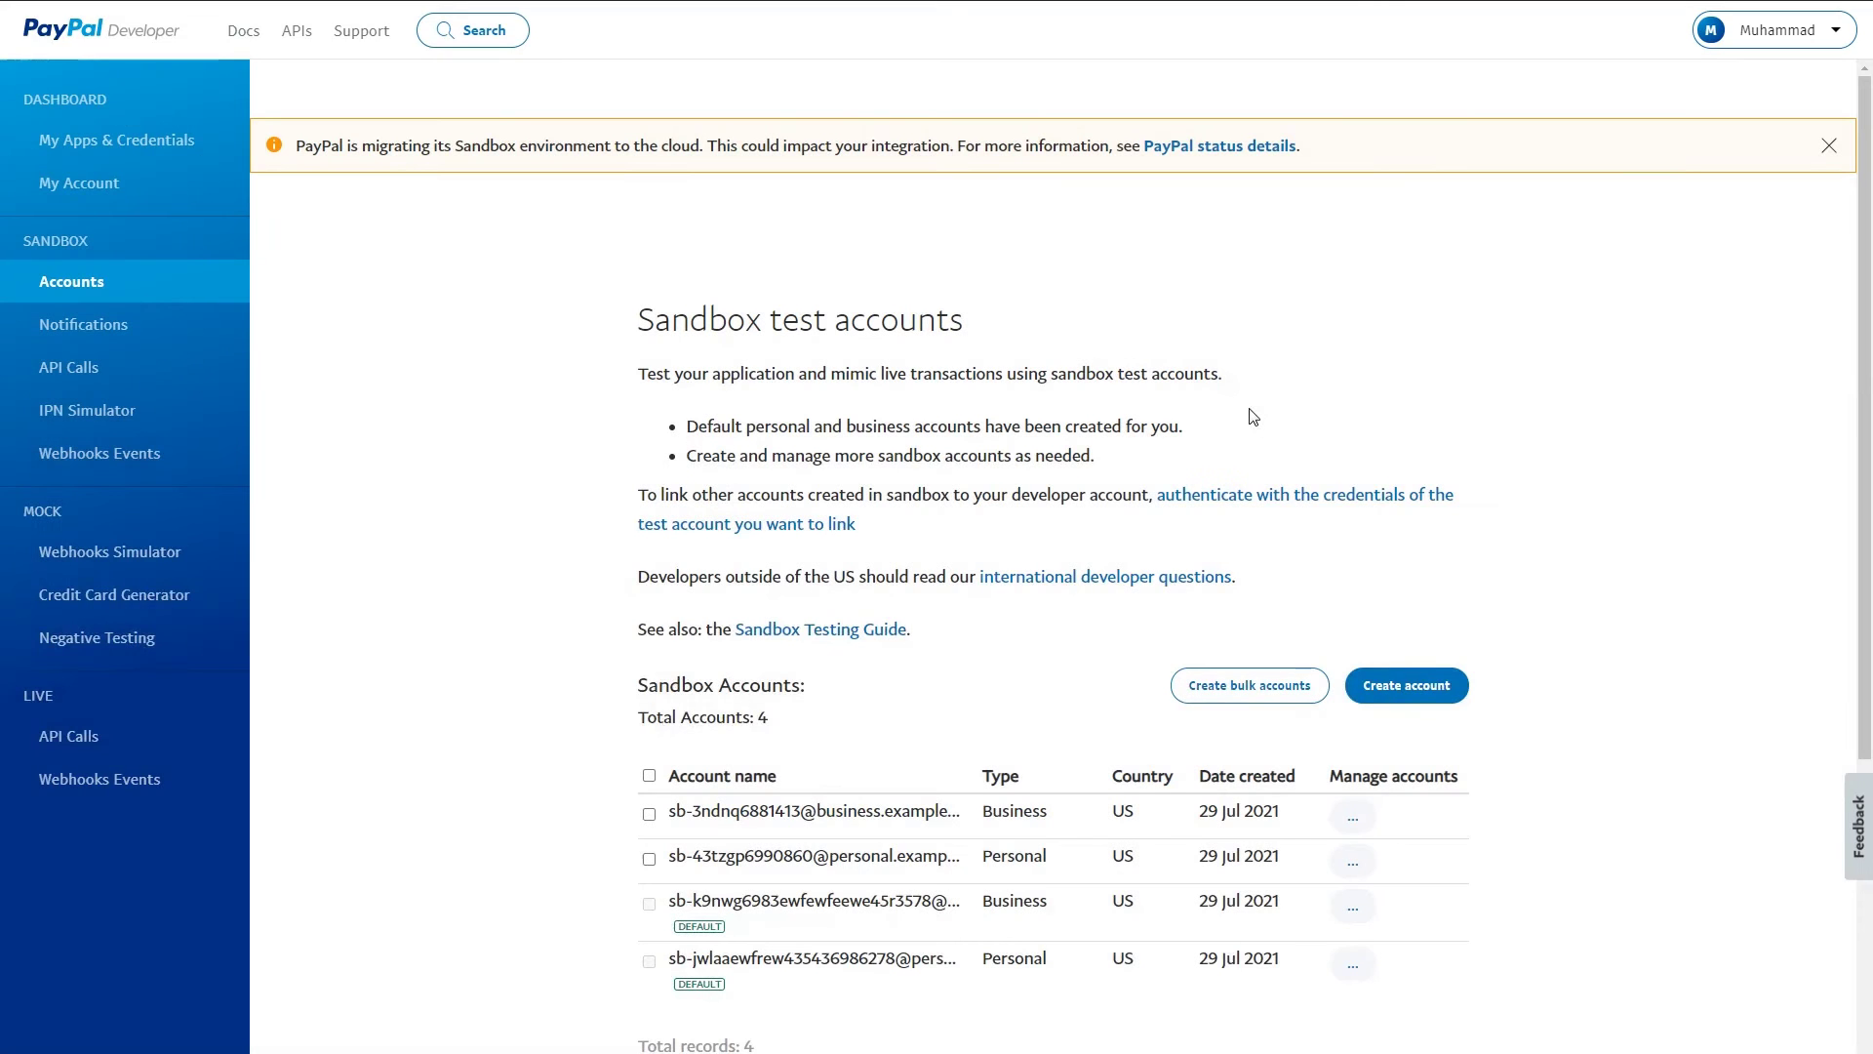
{"action": "left_click", "coordinate": [1352, 817]}
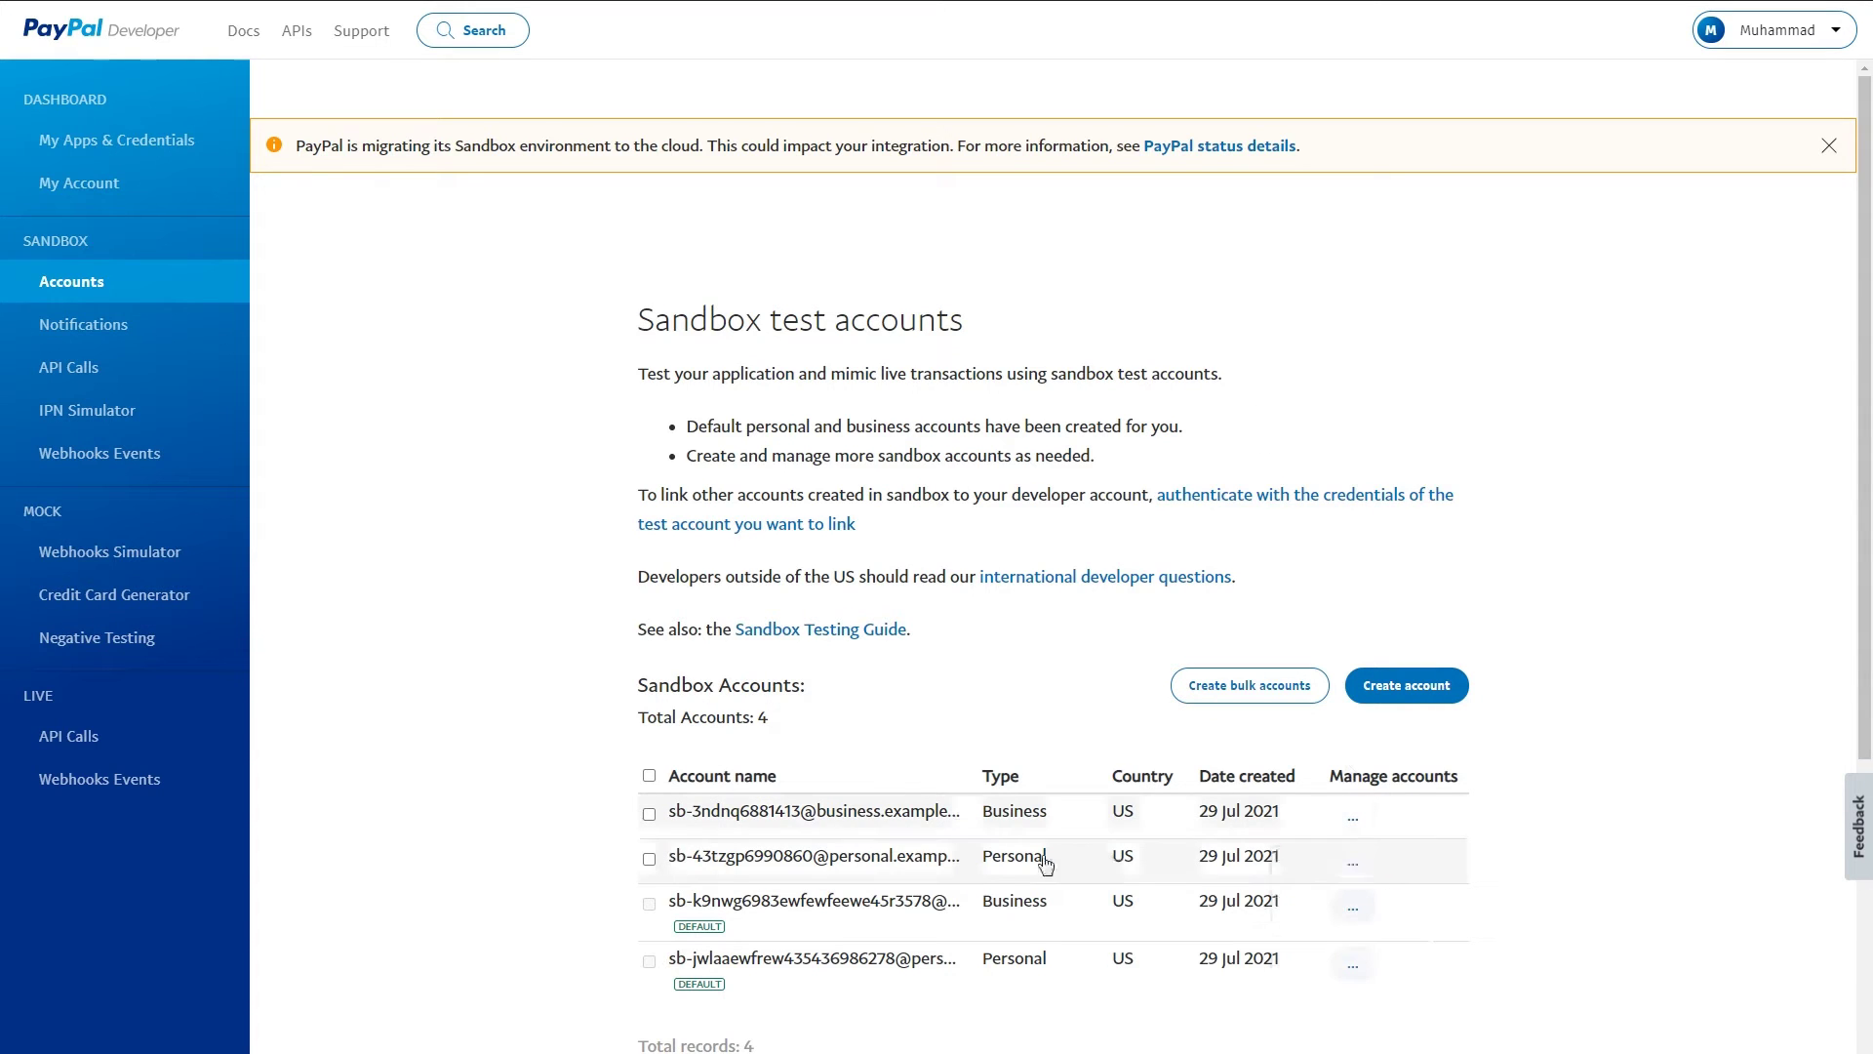
{"action": "left_click", "coordinate": [1352, 861]}
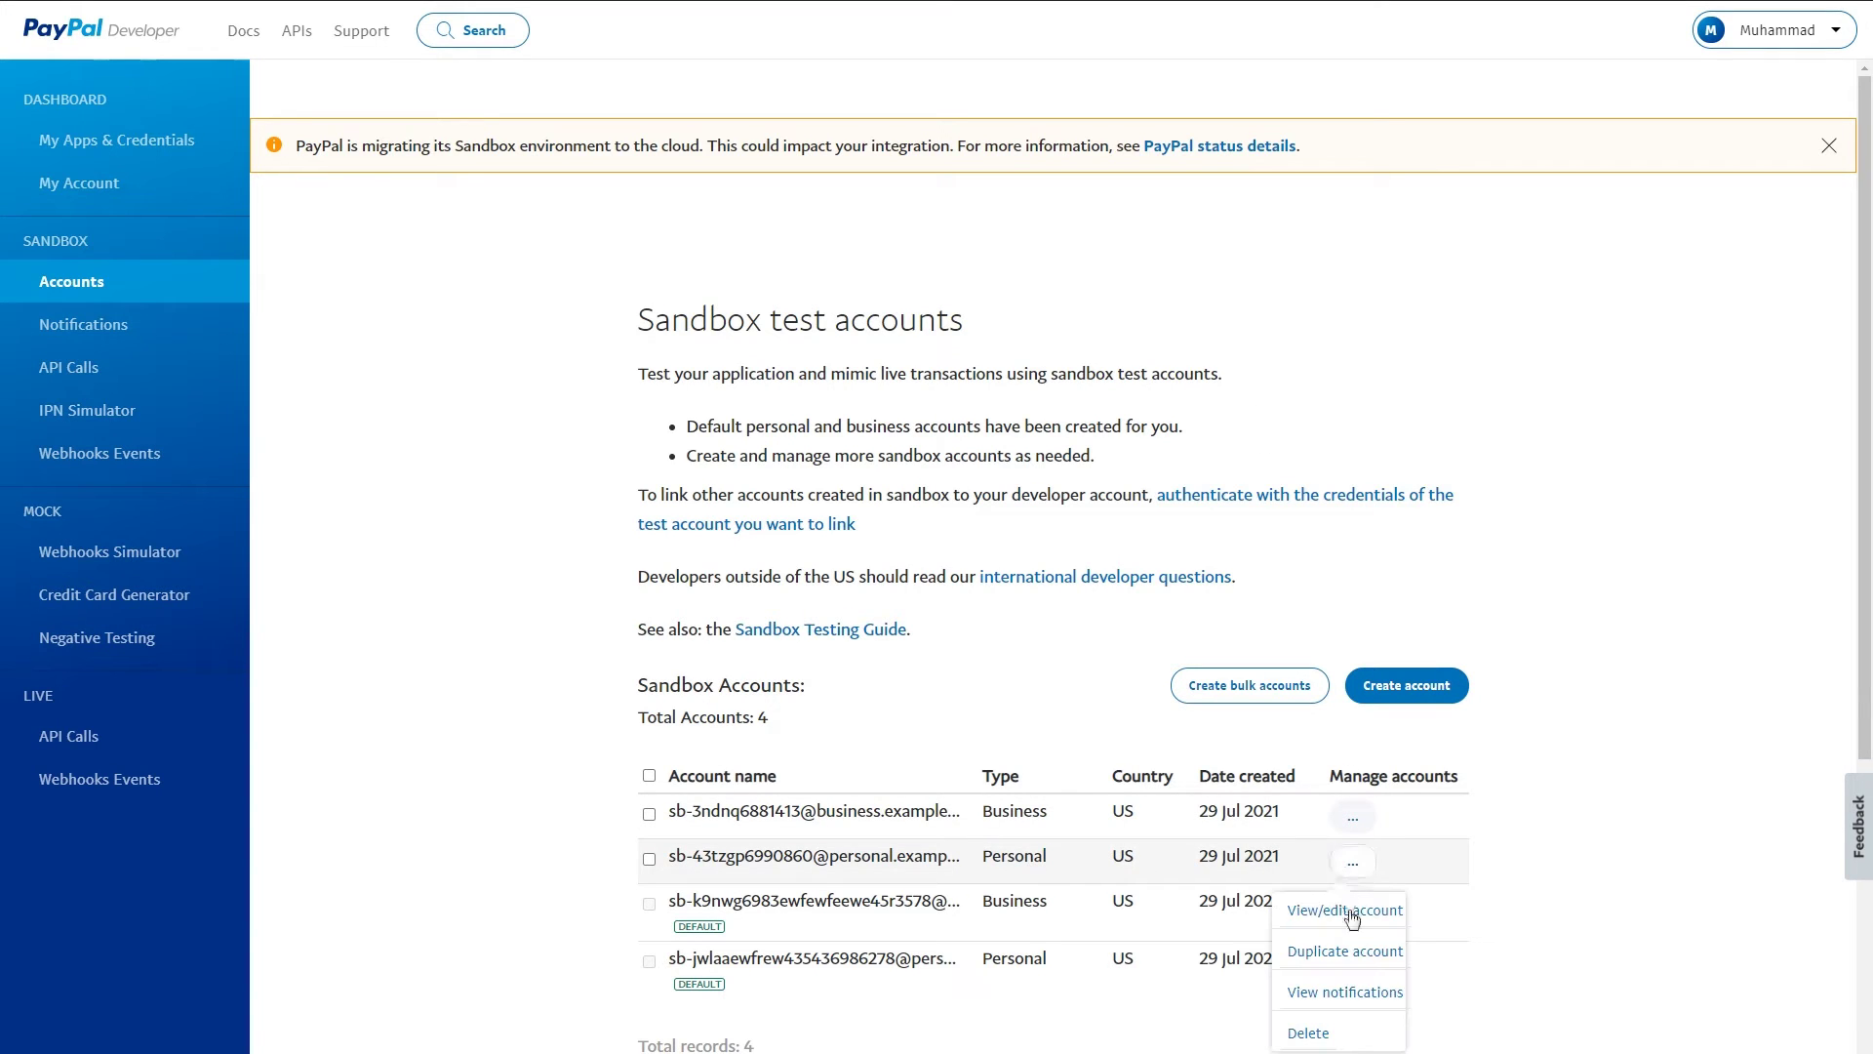
{"action": "left_click", "coordinate": [1352, 912]}
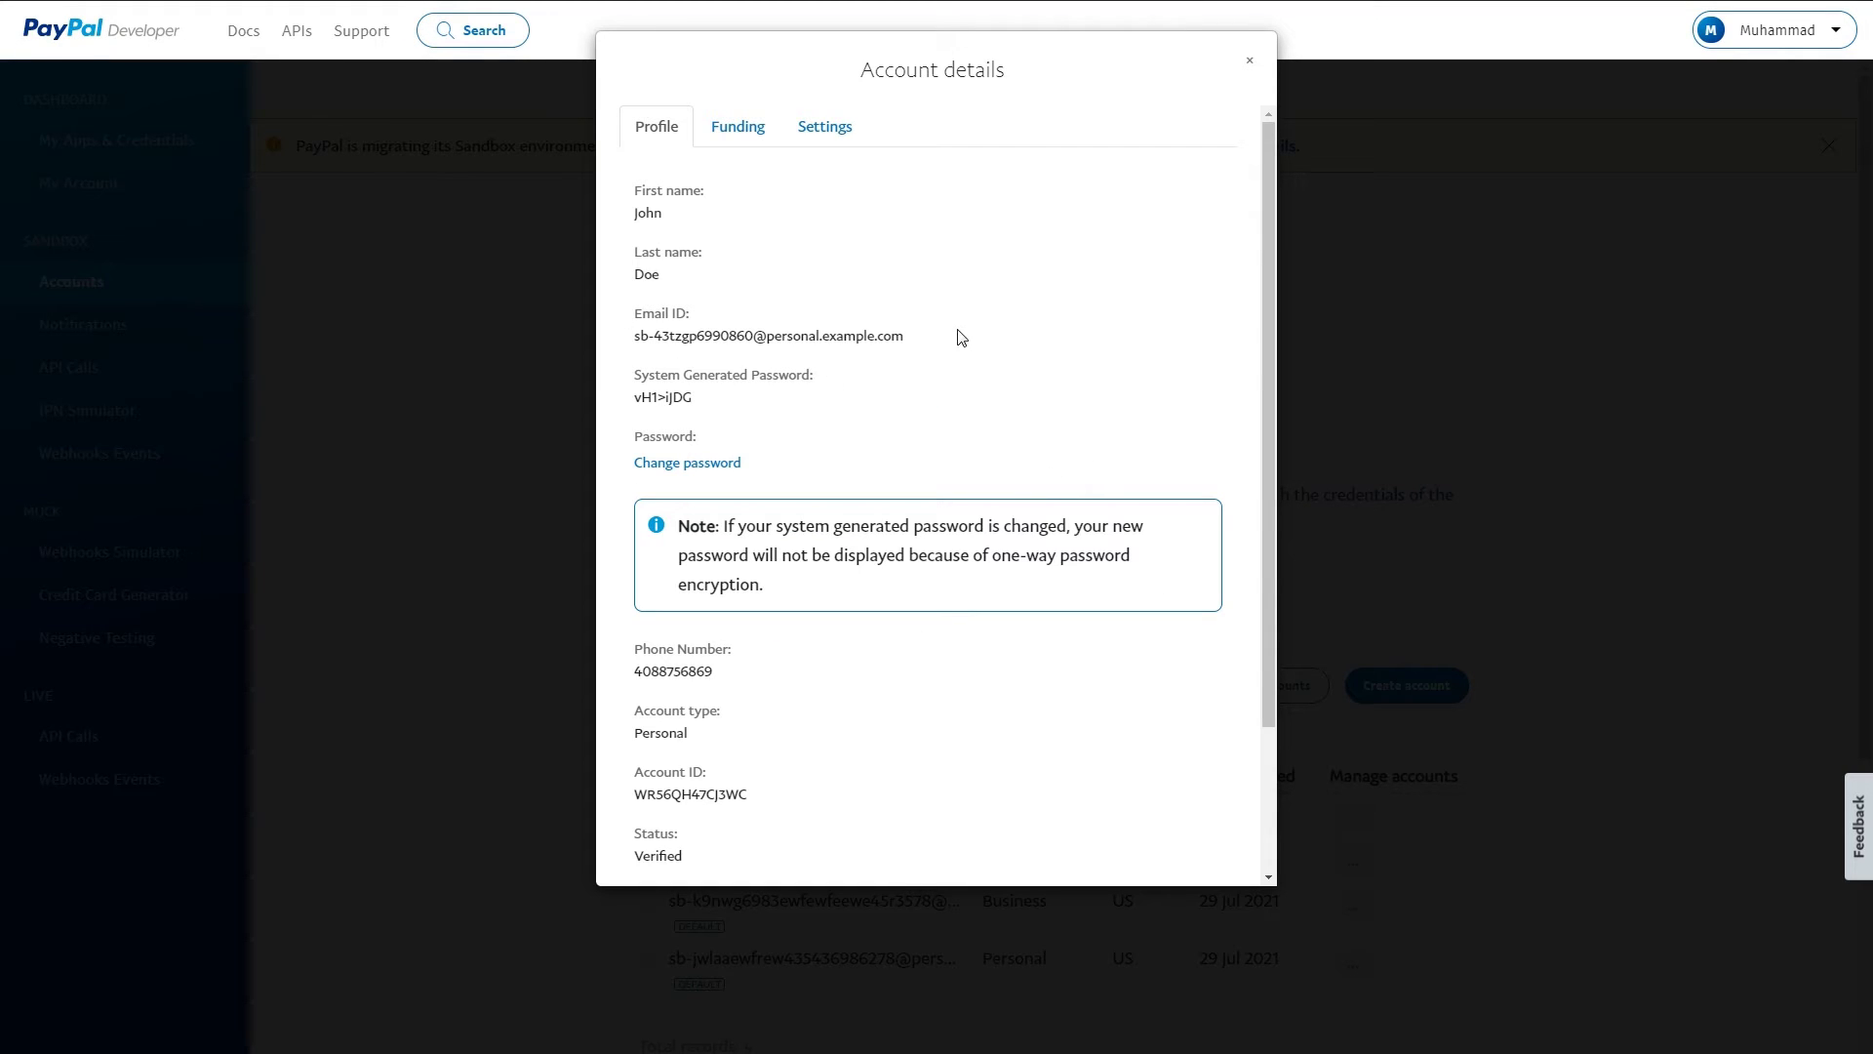
{"action": "left_click_drag", "start_coordinate": [956, 330], "coordinate": [627, 305]}
{"action": "left_click_drag", "start_coordinate": [767, 397], "coordinate": [618, 377]}
{"action": "left_click", "coordinate": [845, 397]}
{"action": "left_click", "coordinate": [1255, 64]}
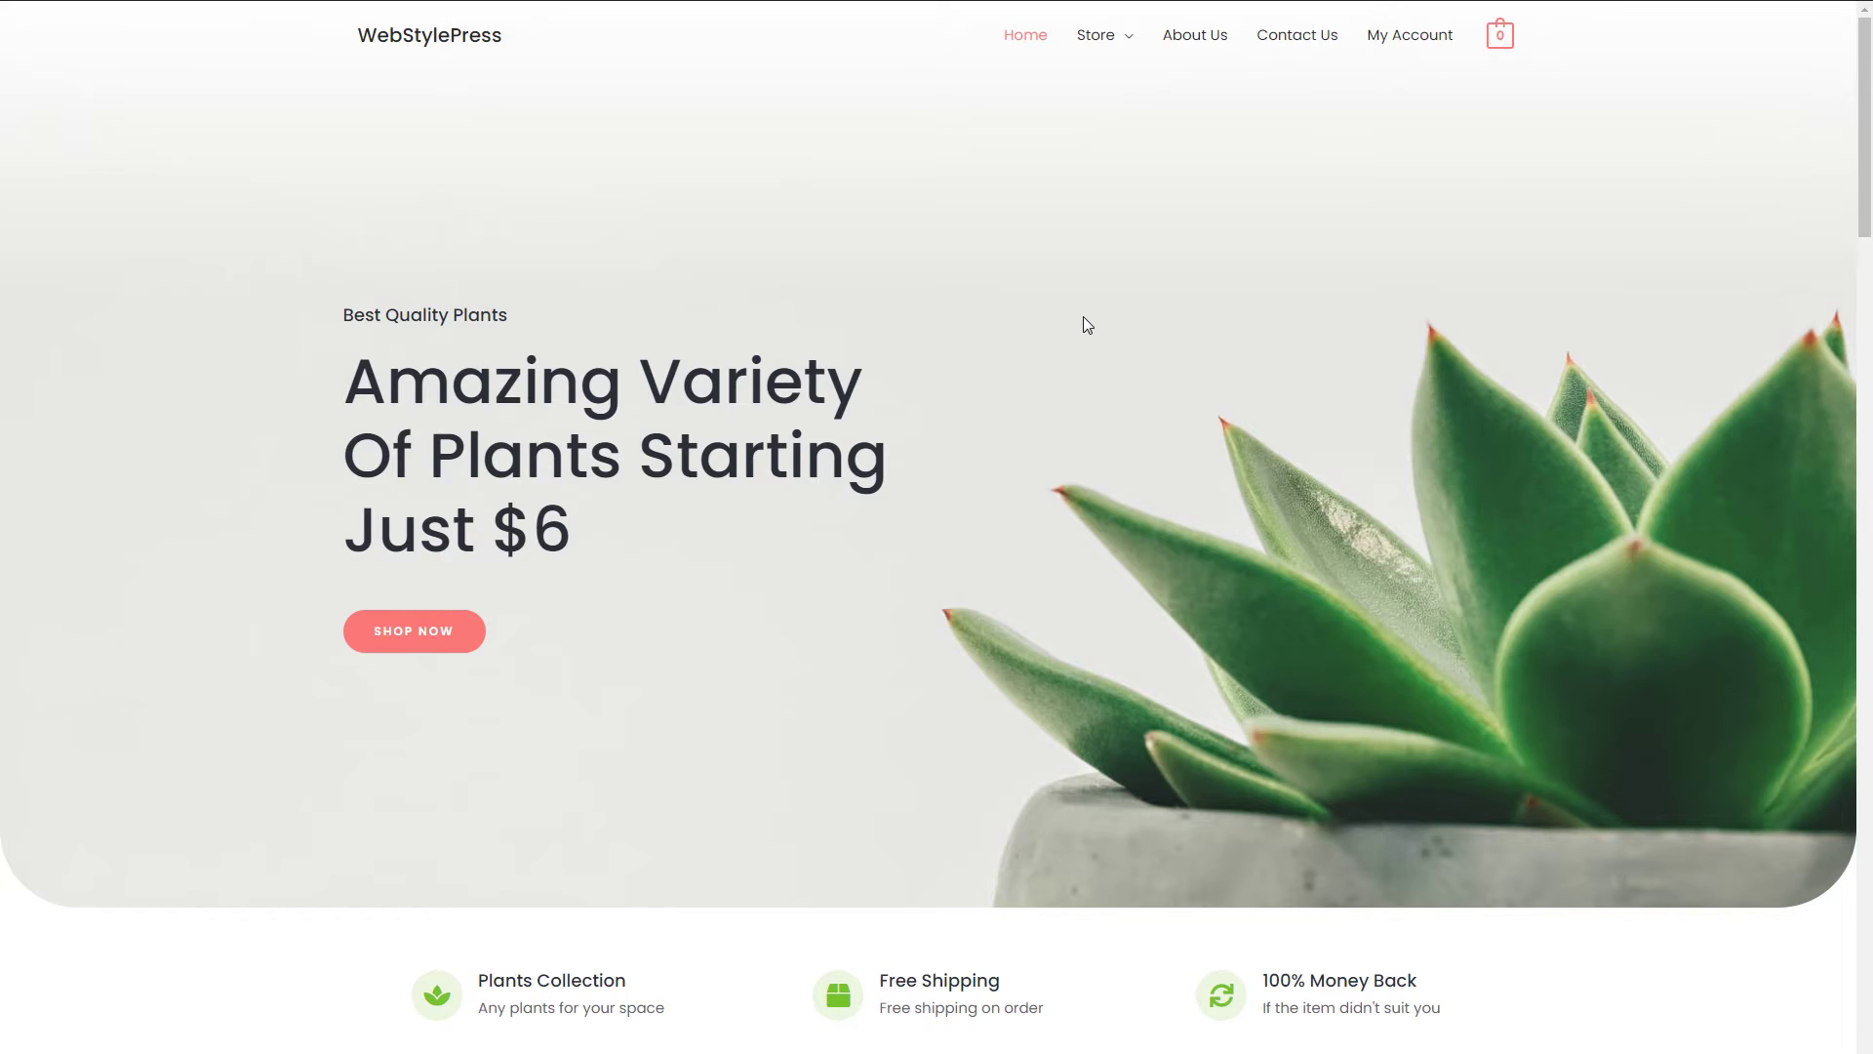
- Add the $25 Cleistocactus from Featured Plants to the cart and view the cart
{"action": "scroll", "coordinate": [1188, 397], "scroll_direction": "down", "scroll_amount": 8}
{"action": "scroll", "coordinate": [506, 480], "scroll_direction": "down", "scroll_amount": 8}
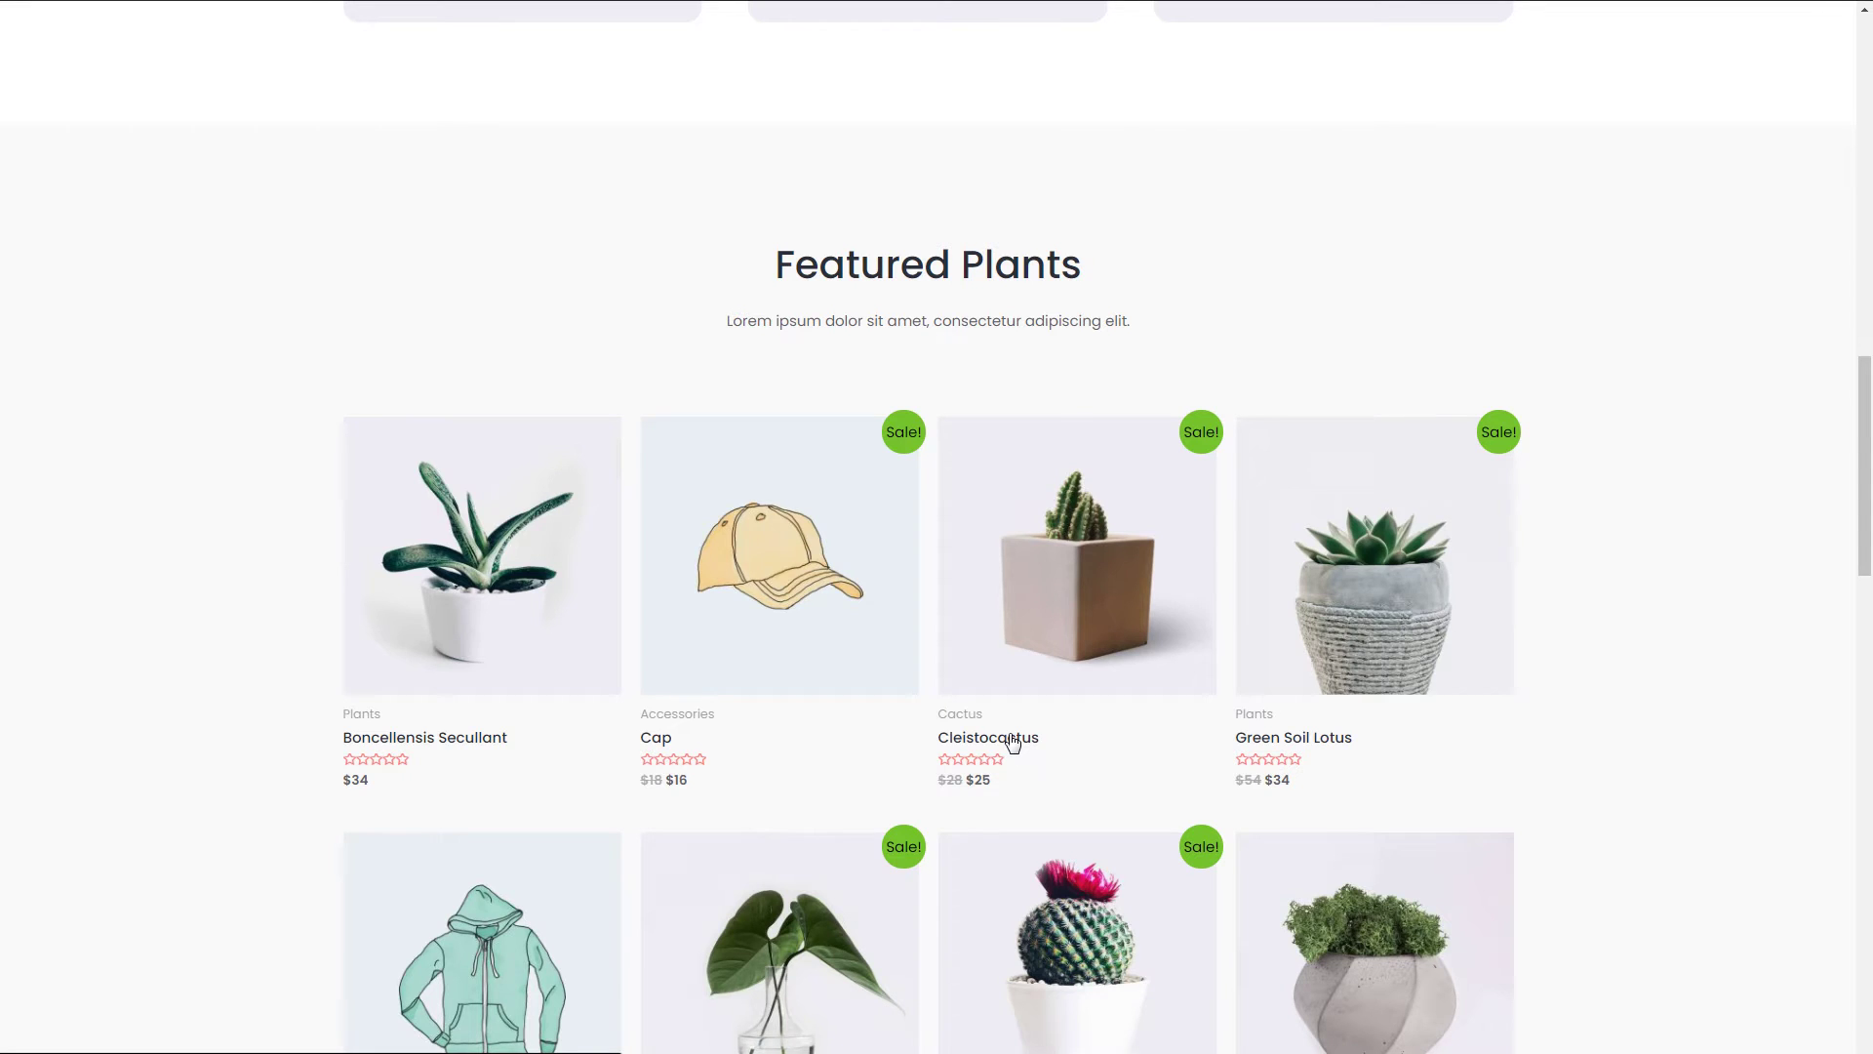
{"action": "left_click", "coordinate": [1012, 741]}
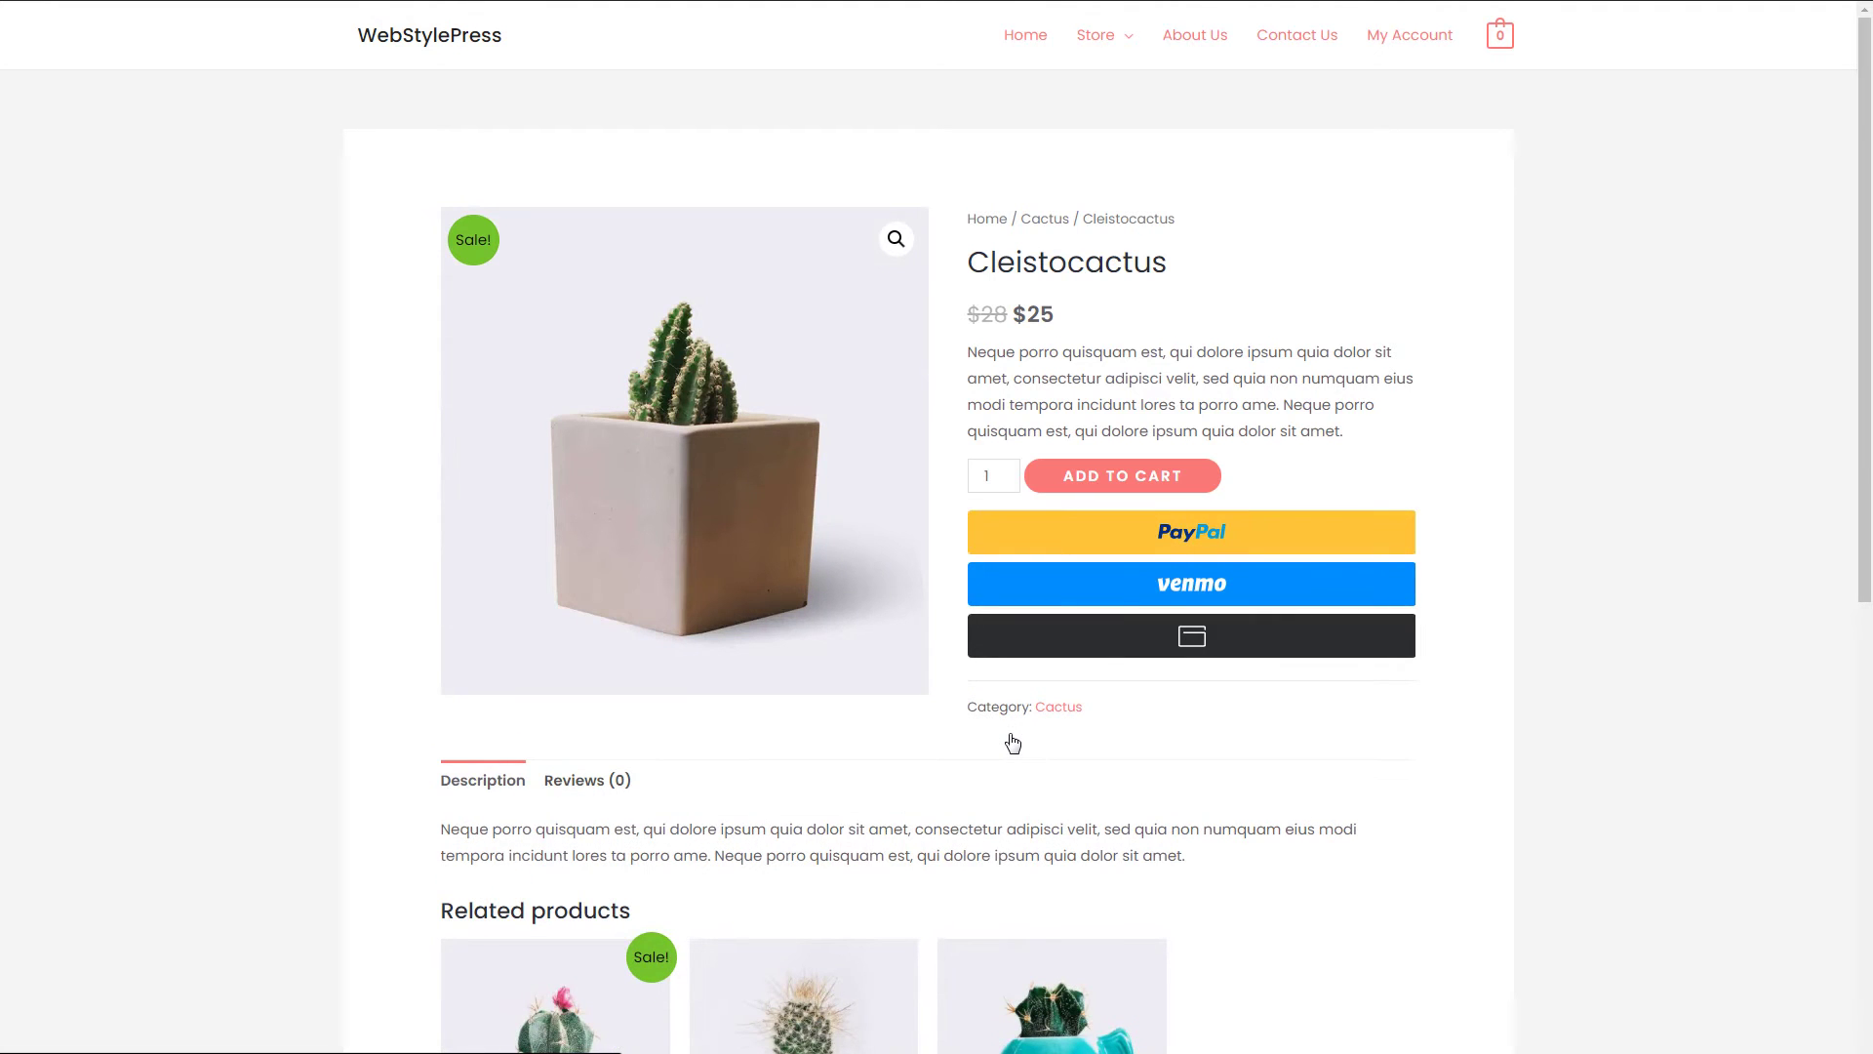
{"action": "left_click", "coordinate": [1118, 486]}
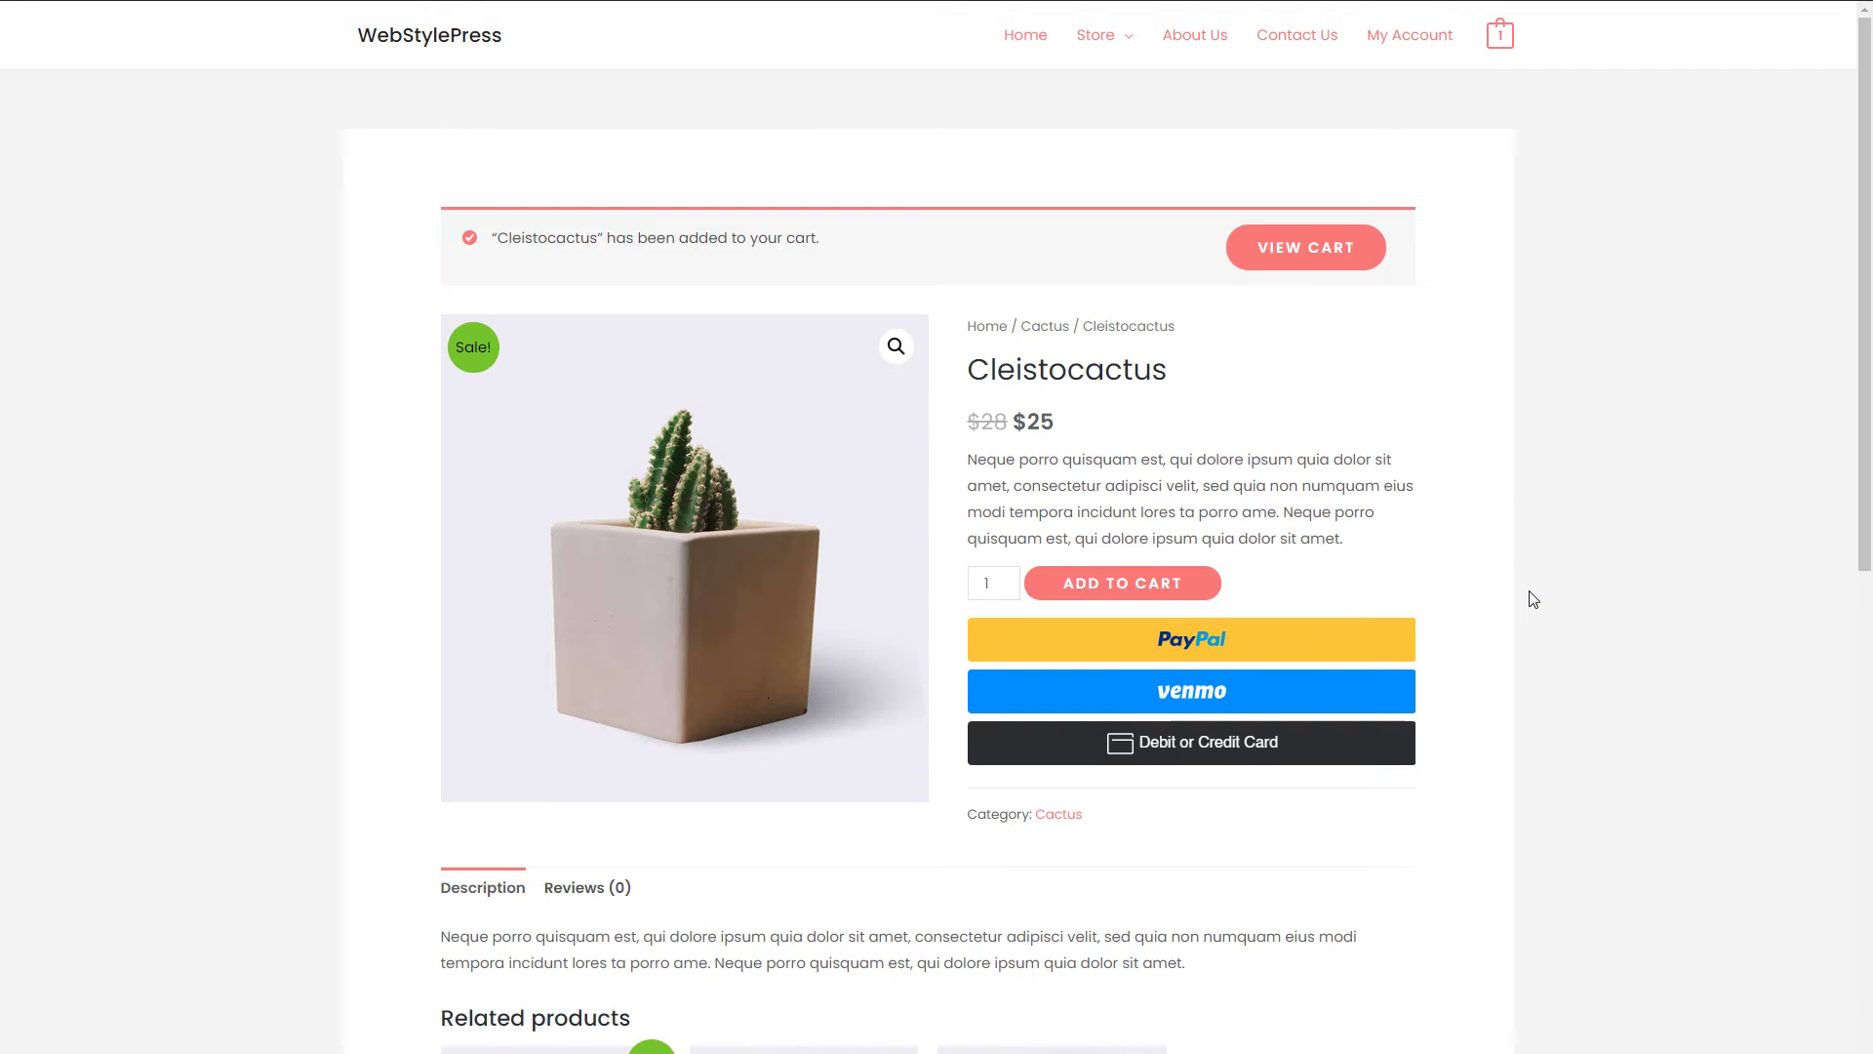
{"action": "mouse_move", "coordinate": [1498, 37]}
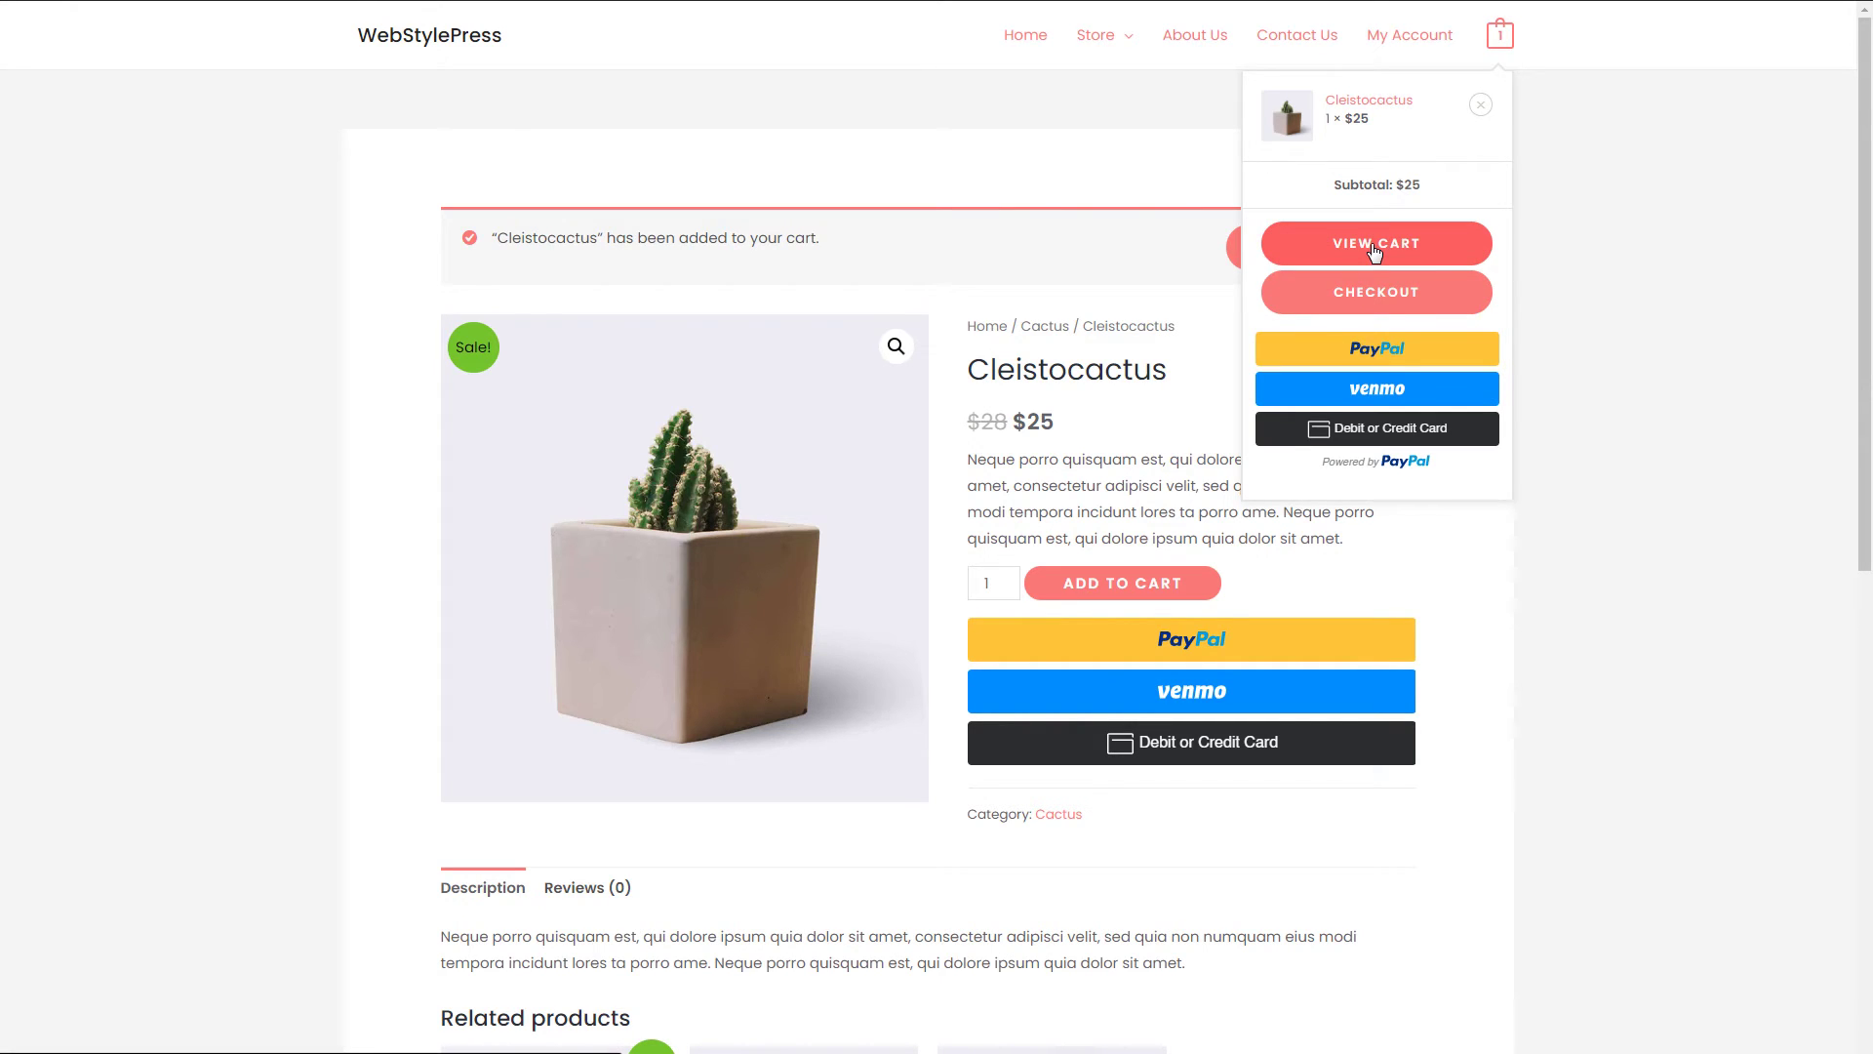
{"action": "left_click", "coordinate": [1194, 717]}
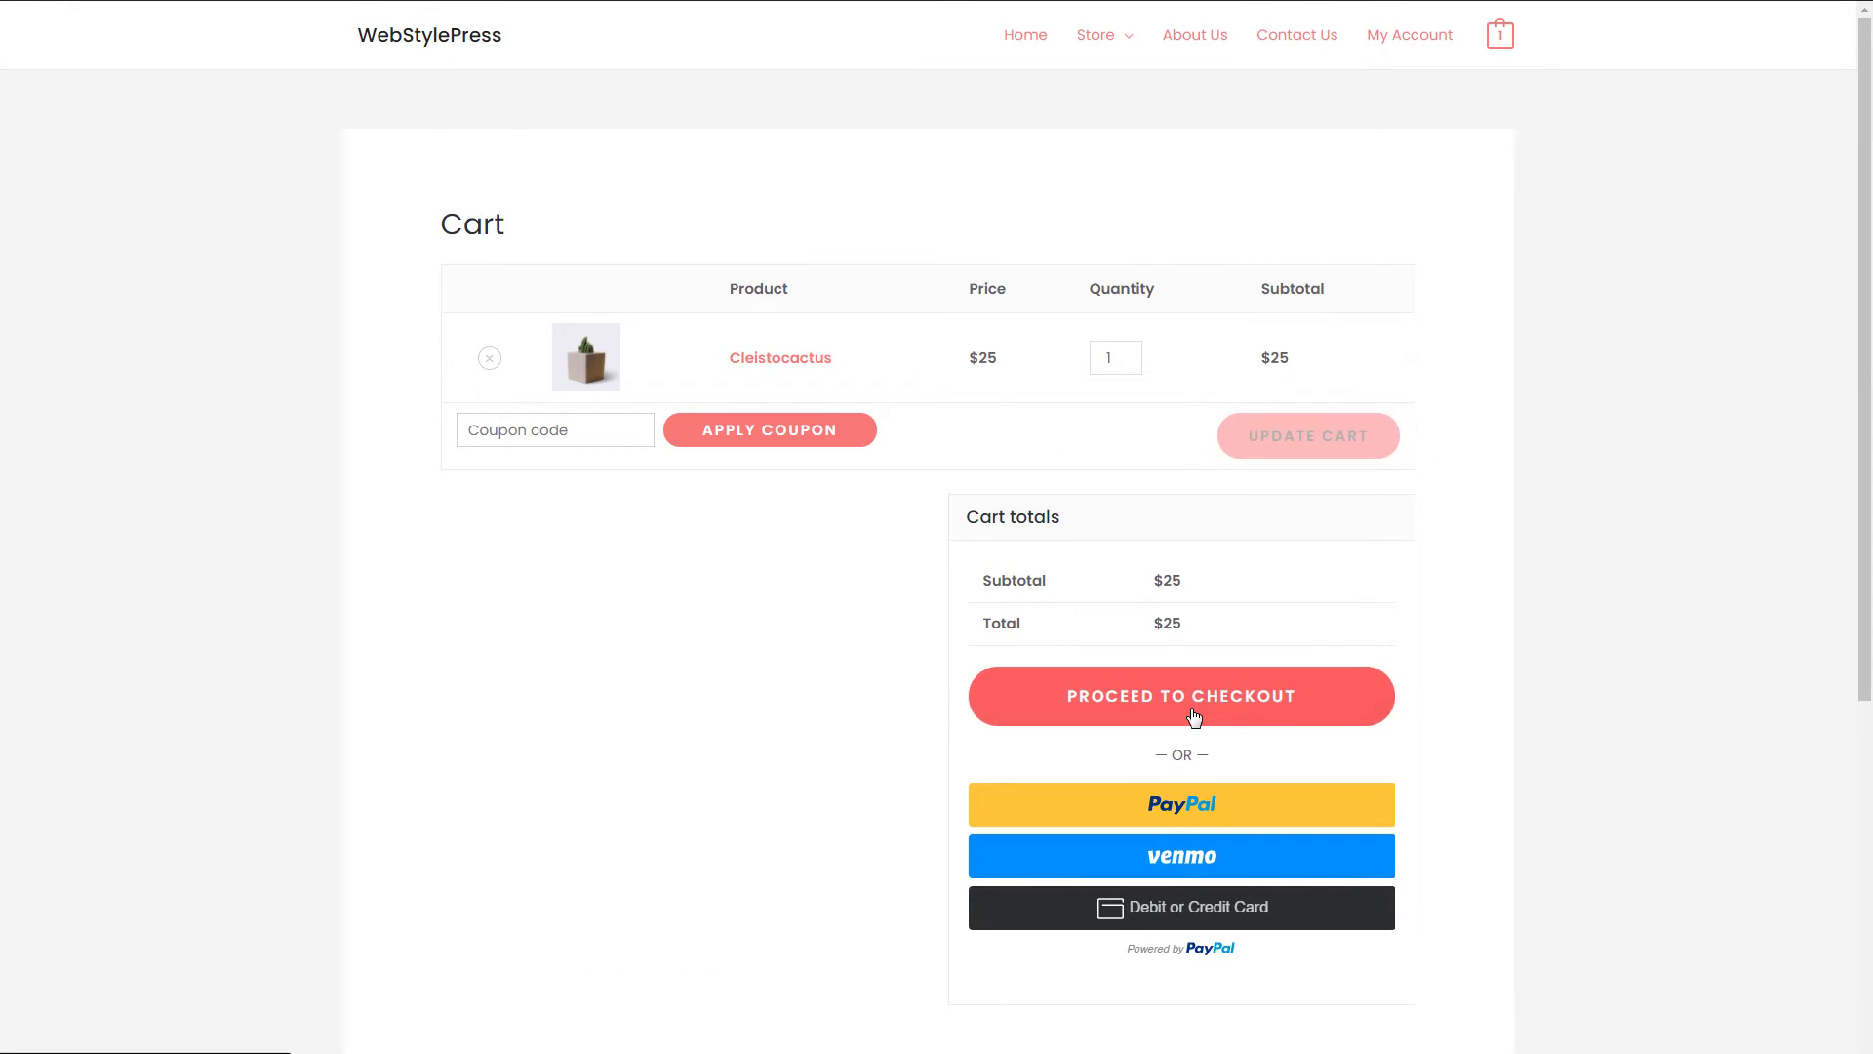
- Complete the billing first name and enter the last name
{"action": "scroll", "coordinate": [1710, 543], "scroll_direction": "down", "scroll_amount": 4}
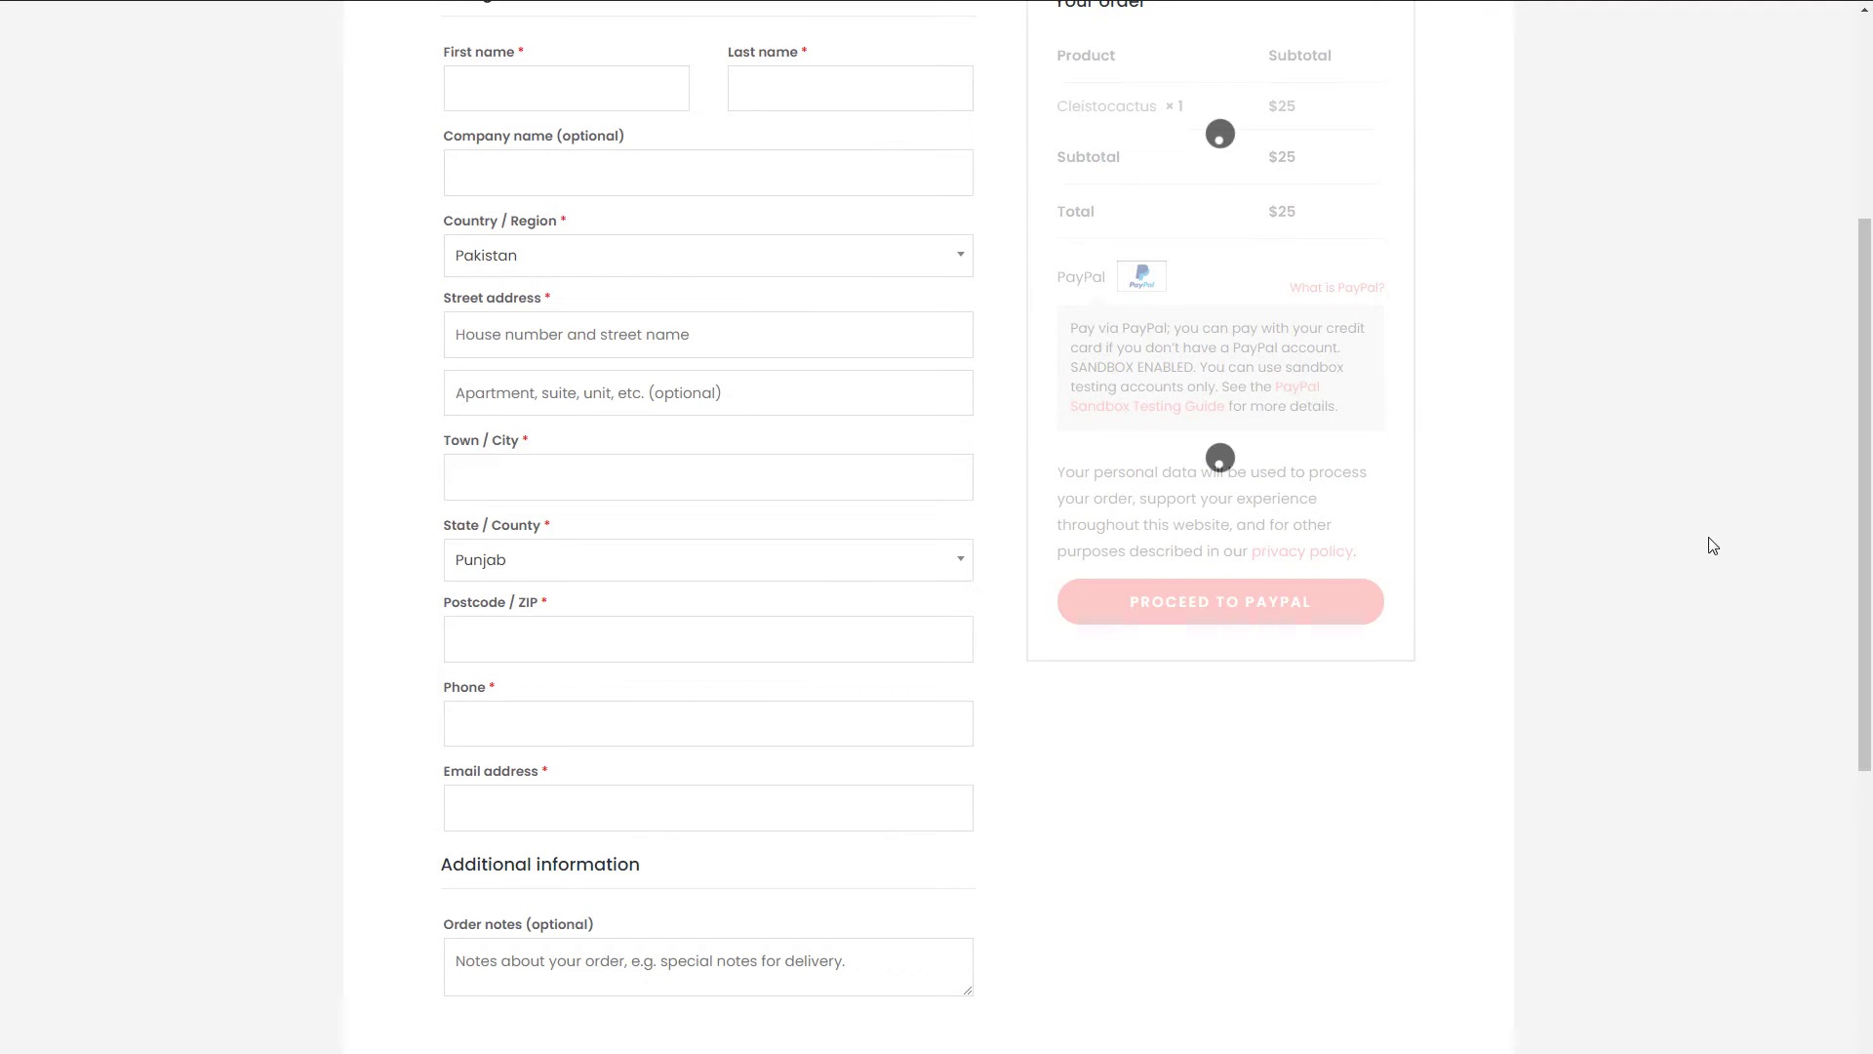
{"action": "scroll", "coordinate": [335, 439], "scroll_direction": "up", "scroll_amount": 3}
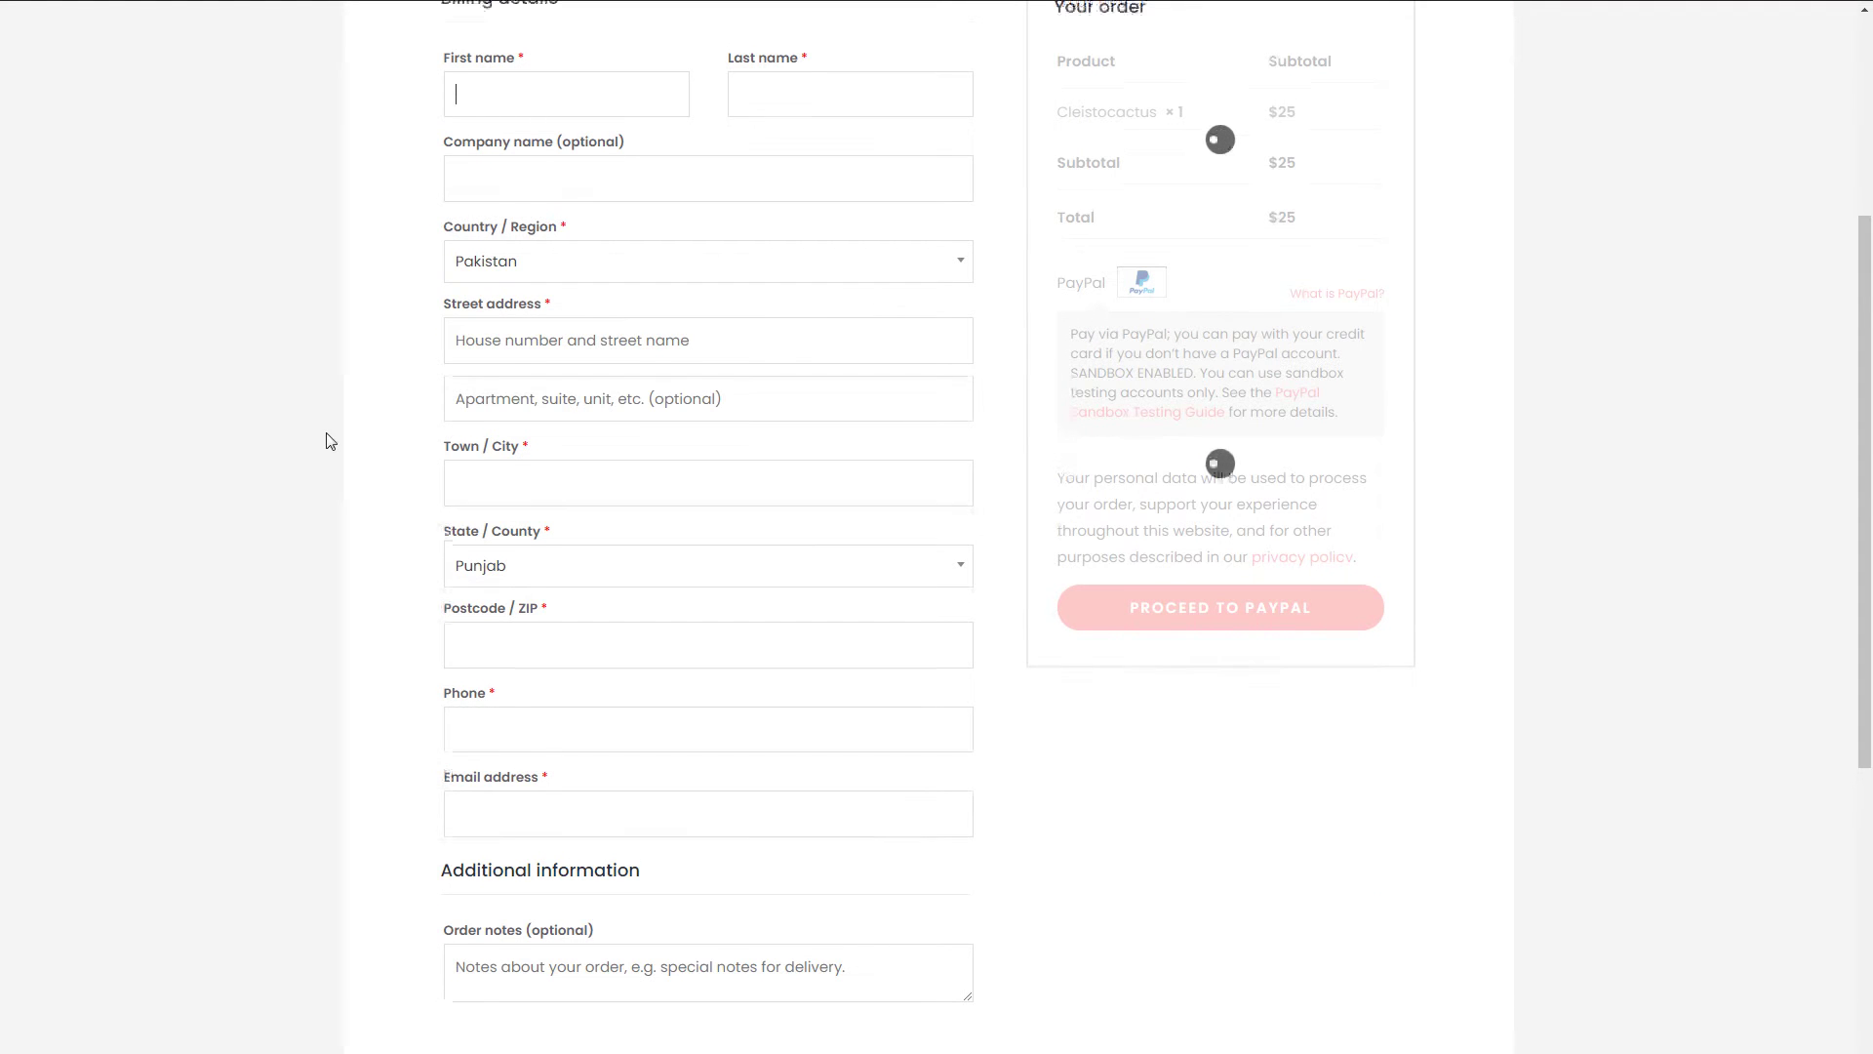
{"action": "scroll", "coordinate": [335, 441], "scroll_direction": "down", "scroll_amount": 2}
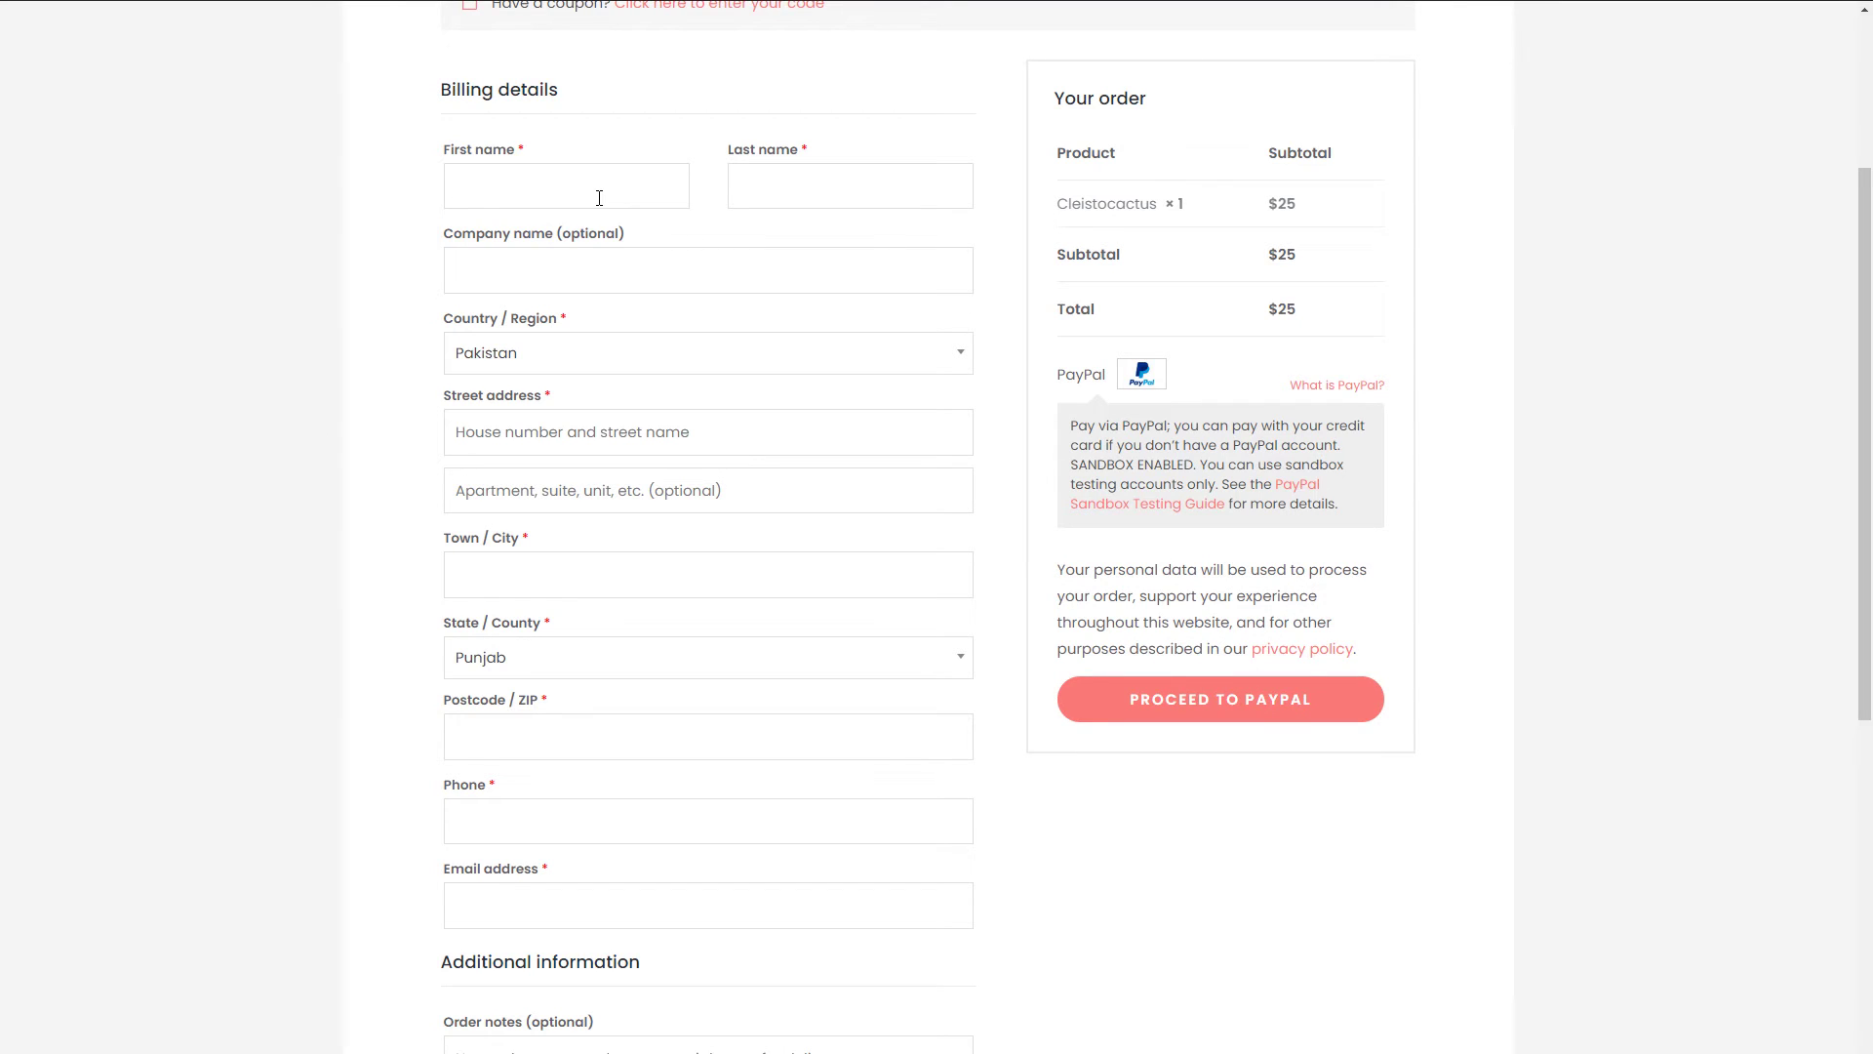
{"action": "type", "text": "hn"}
{"action": "key", "text": "Tab"}
{"action": "type", "text": "Doe"}
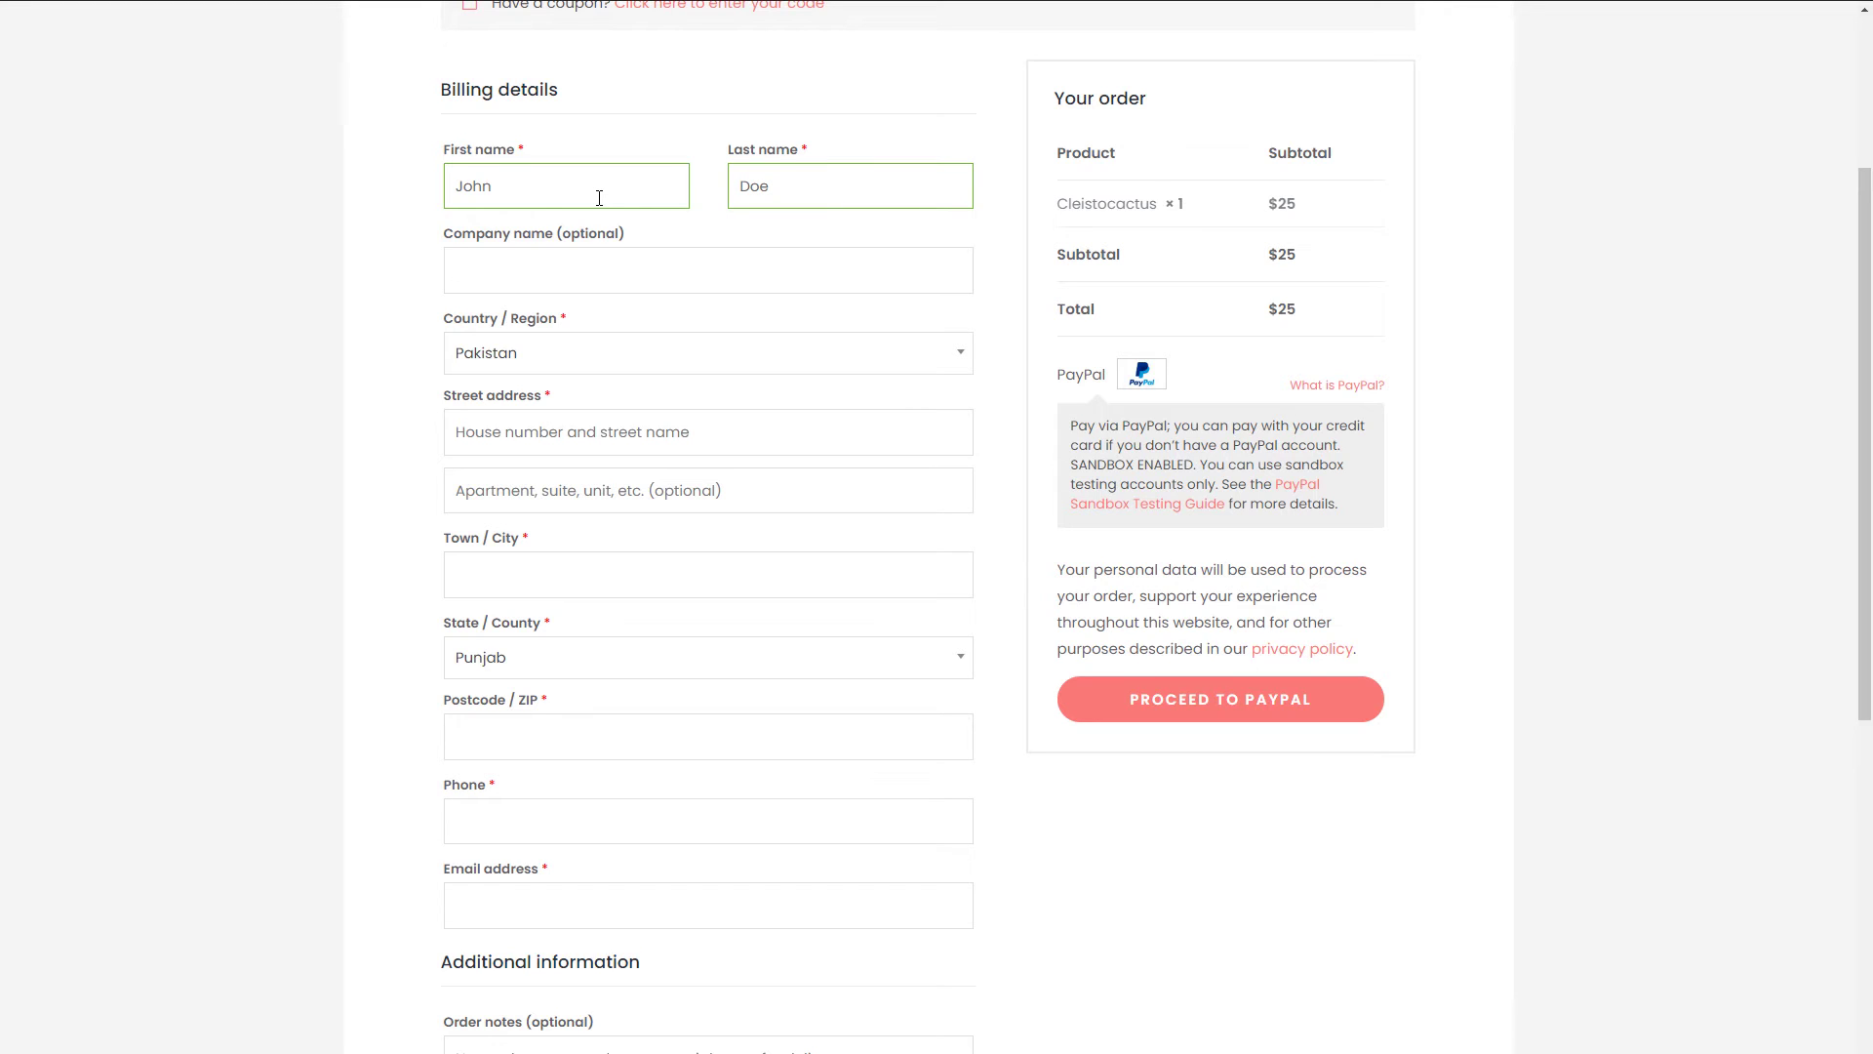
- Set the billing country to United States (US)
{"action": "left_click", "coordinate": [627, 366]}
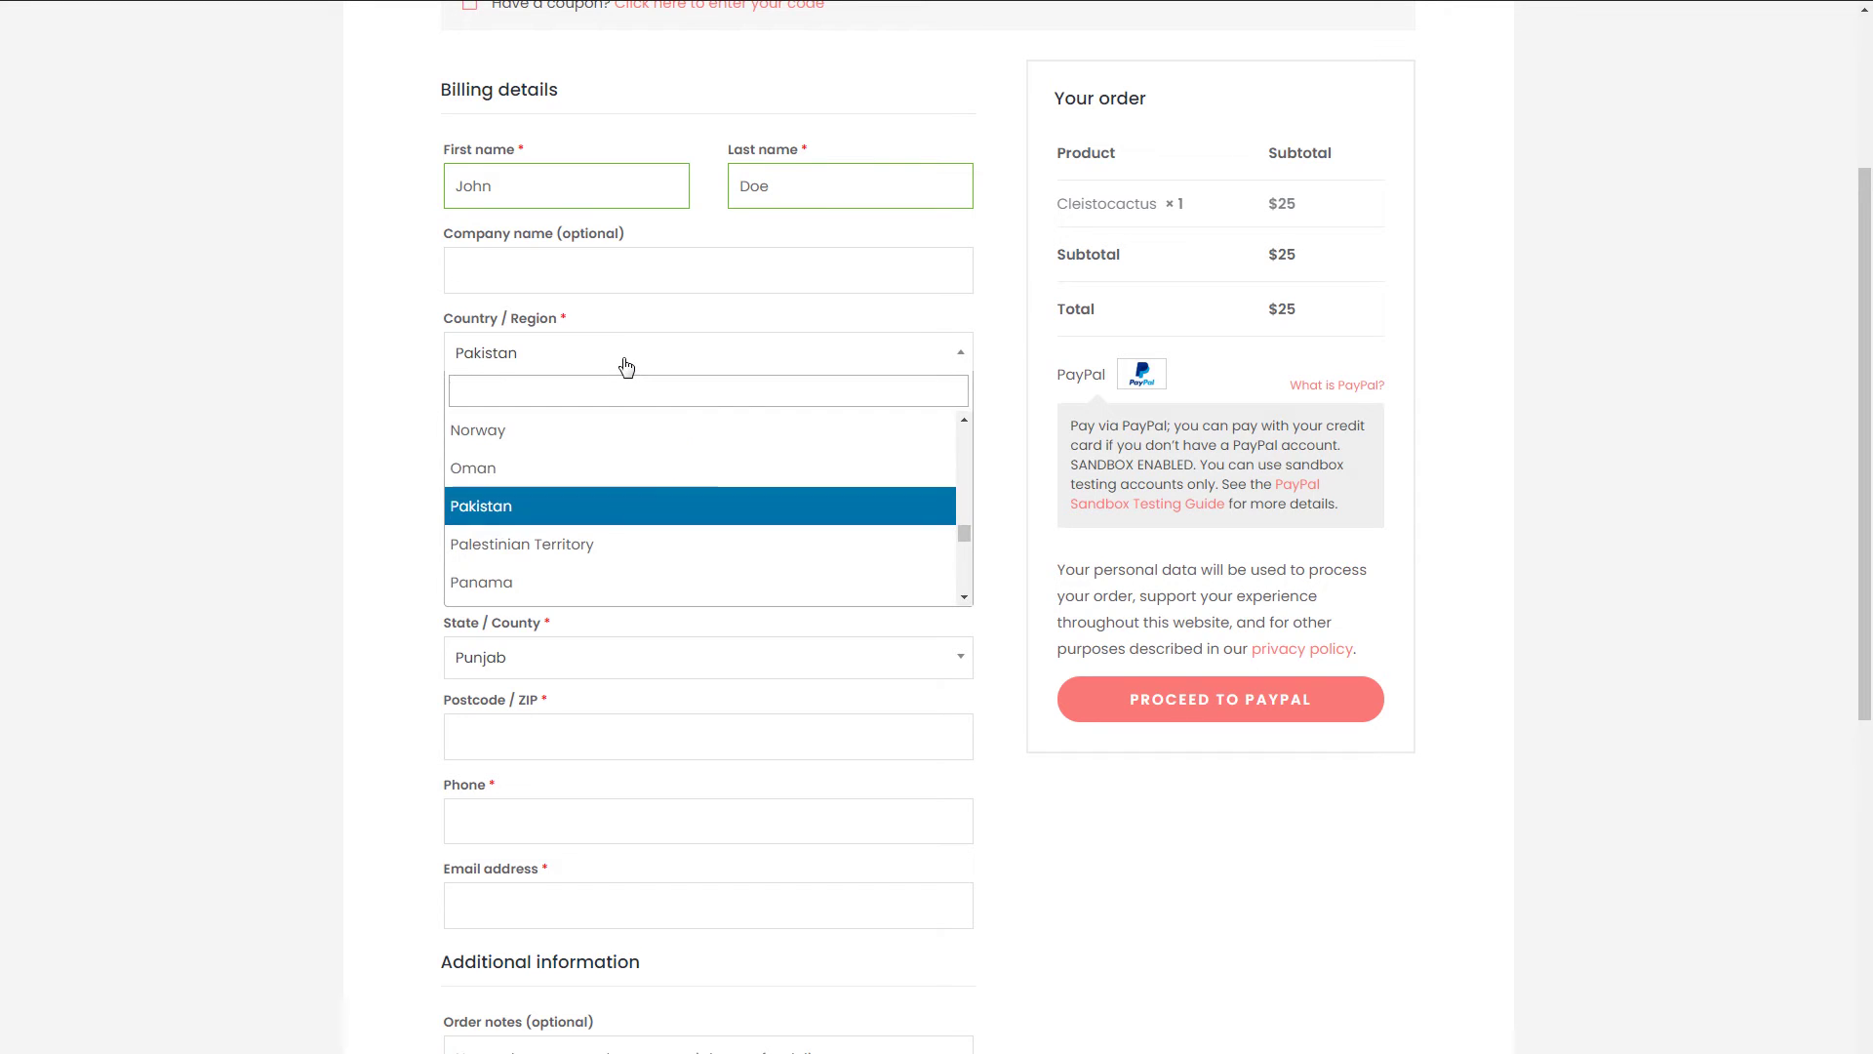
{"action": "left_click", "coordinate": [620, 381]}
{"action": "type", "text": "united"}
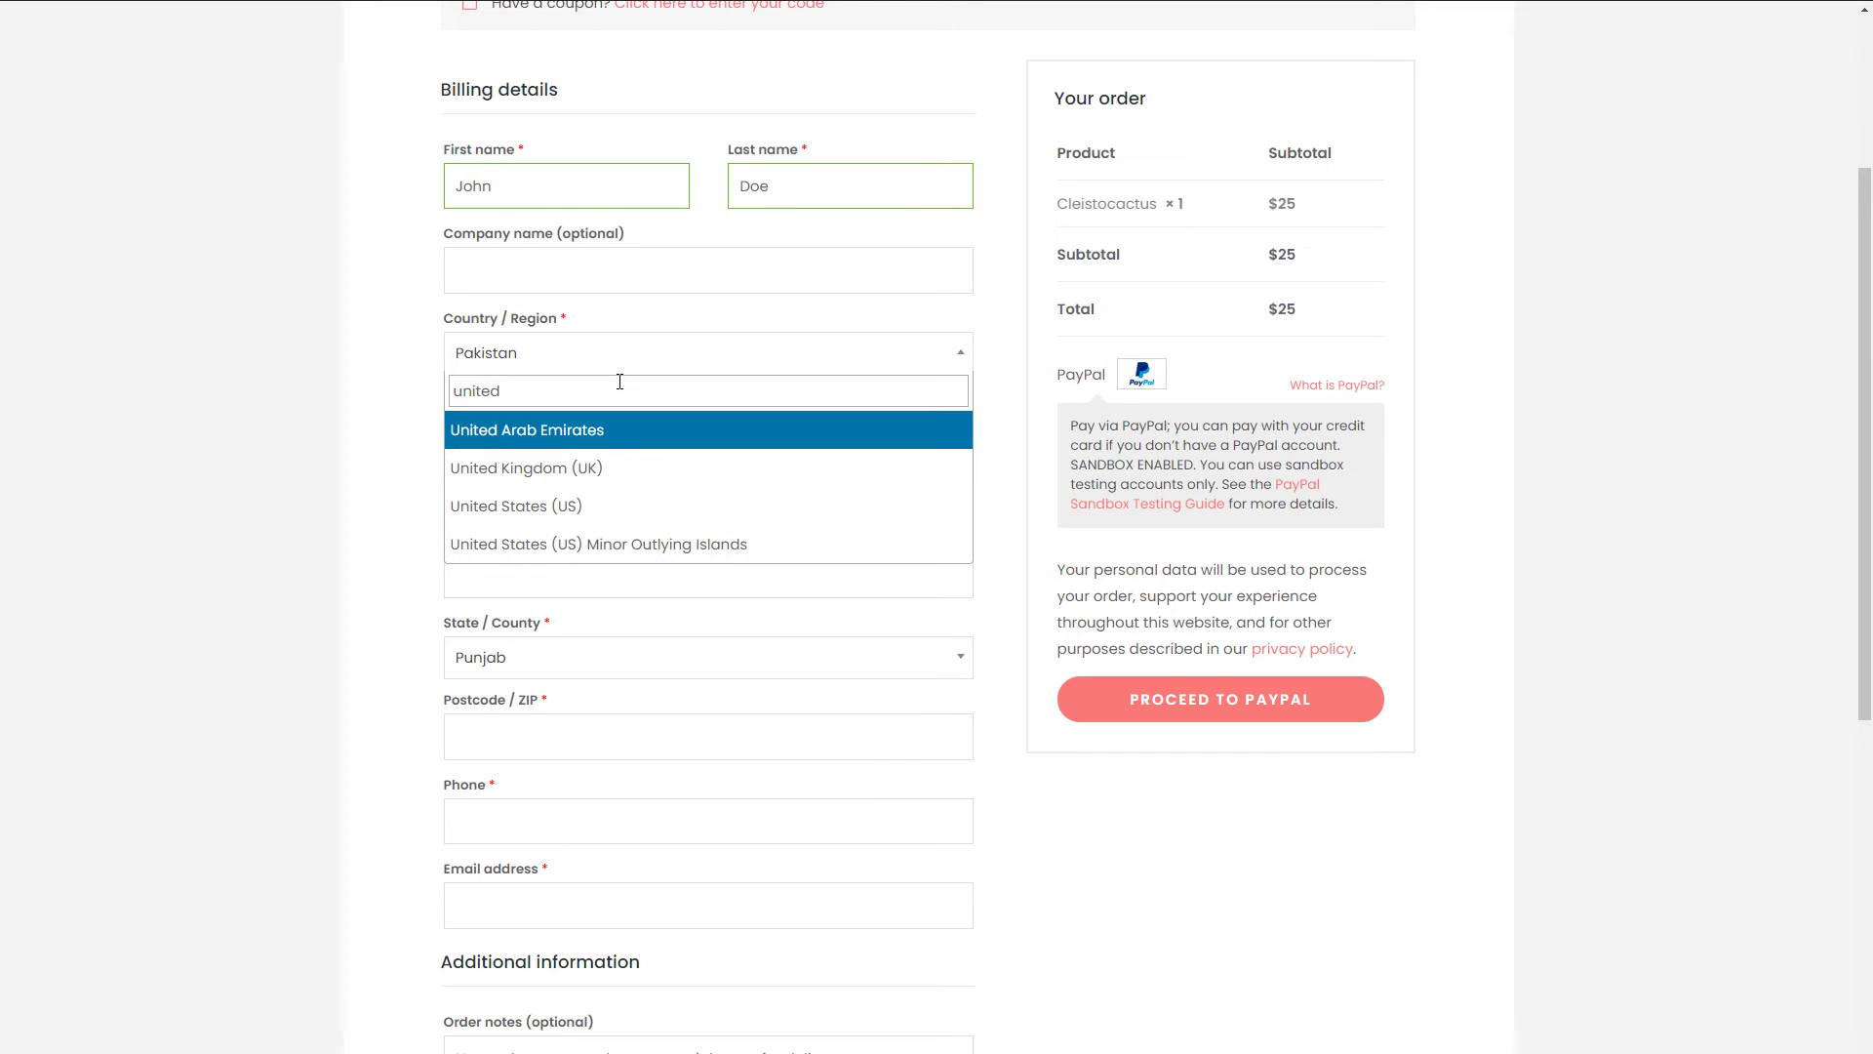
{"action": "left_click", "coordinate": [584, 508]}
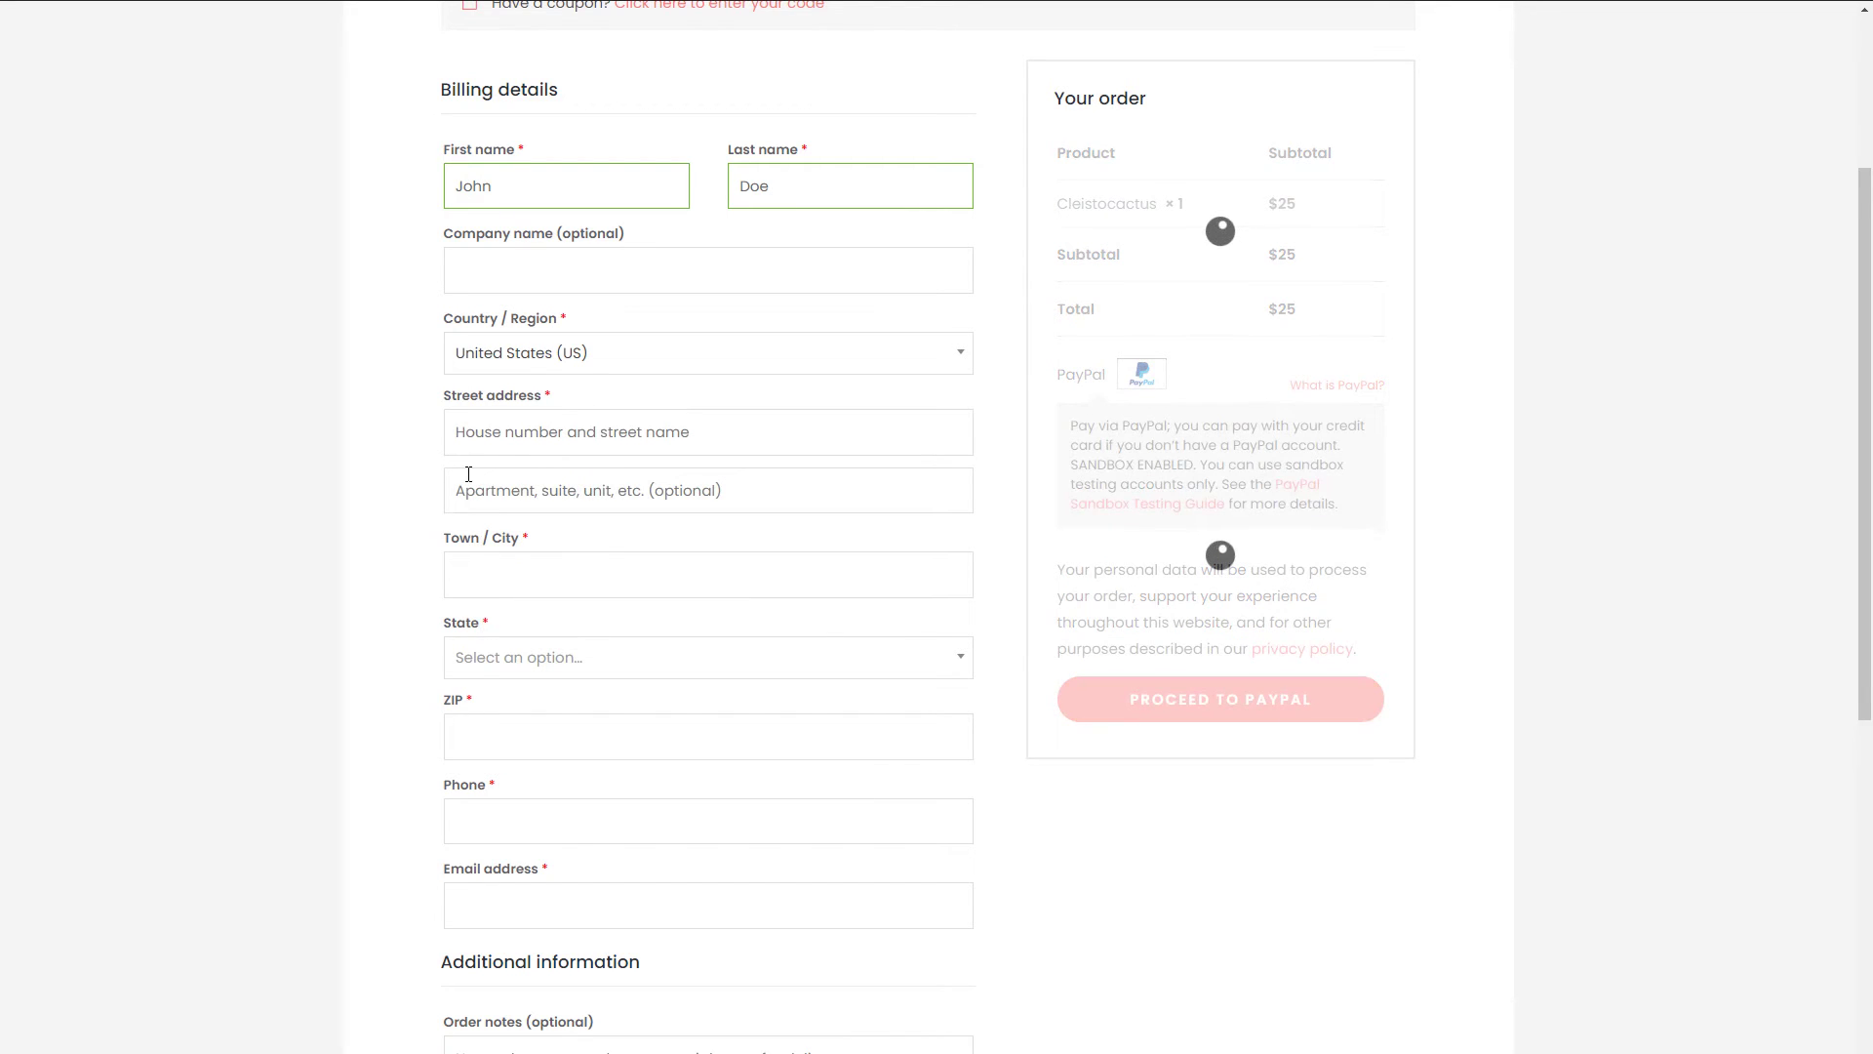
- Enter the billing street address and town/city, and pick the state from the filtered list
{"action": "left_click", "coordinate": [622, 435]}
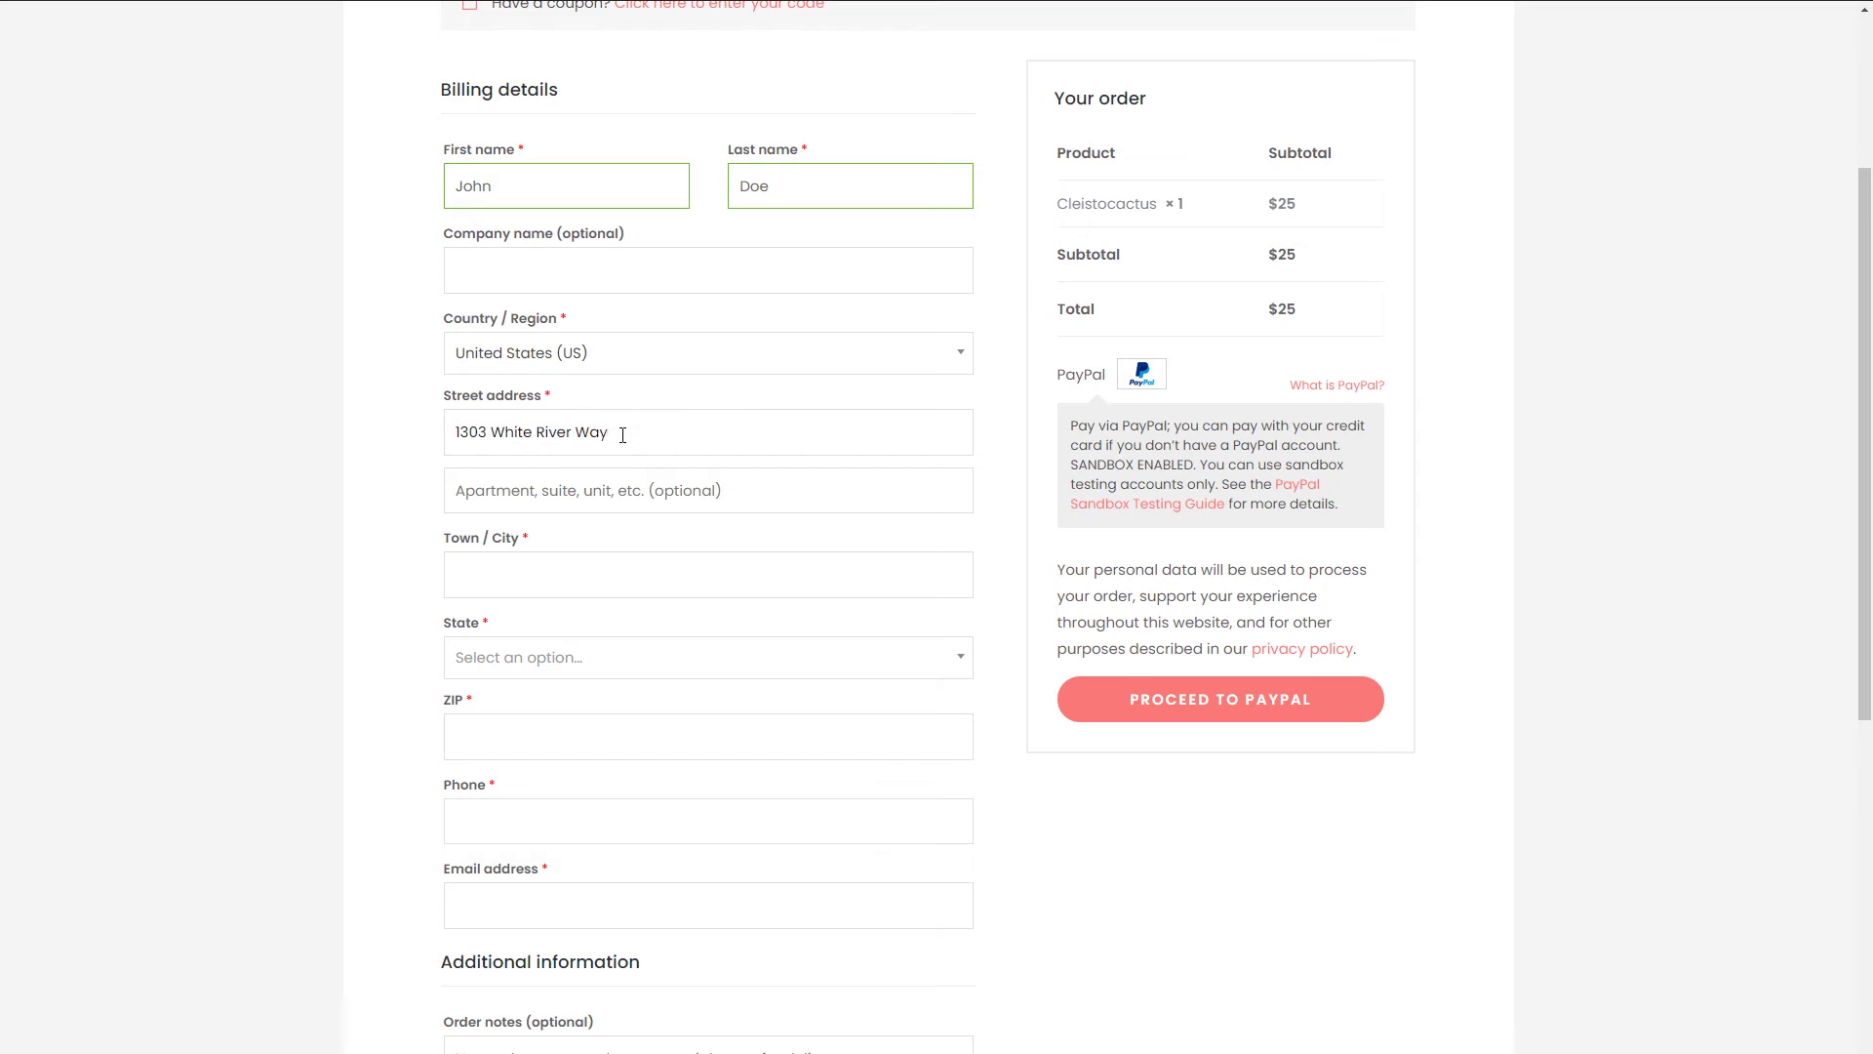
{"action": "left_click", "coordinate": [732, 584]}
{"action": "type", "text": "Salt Lake City"}
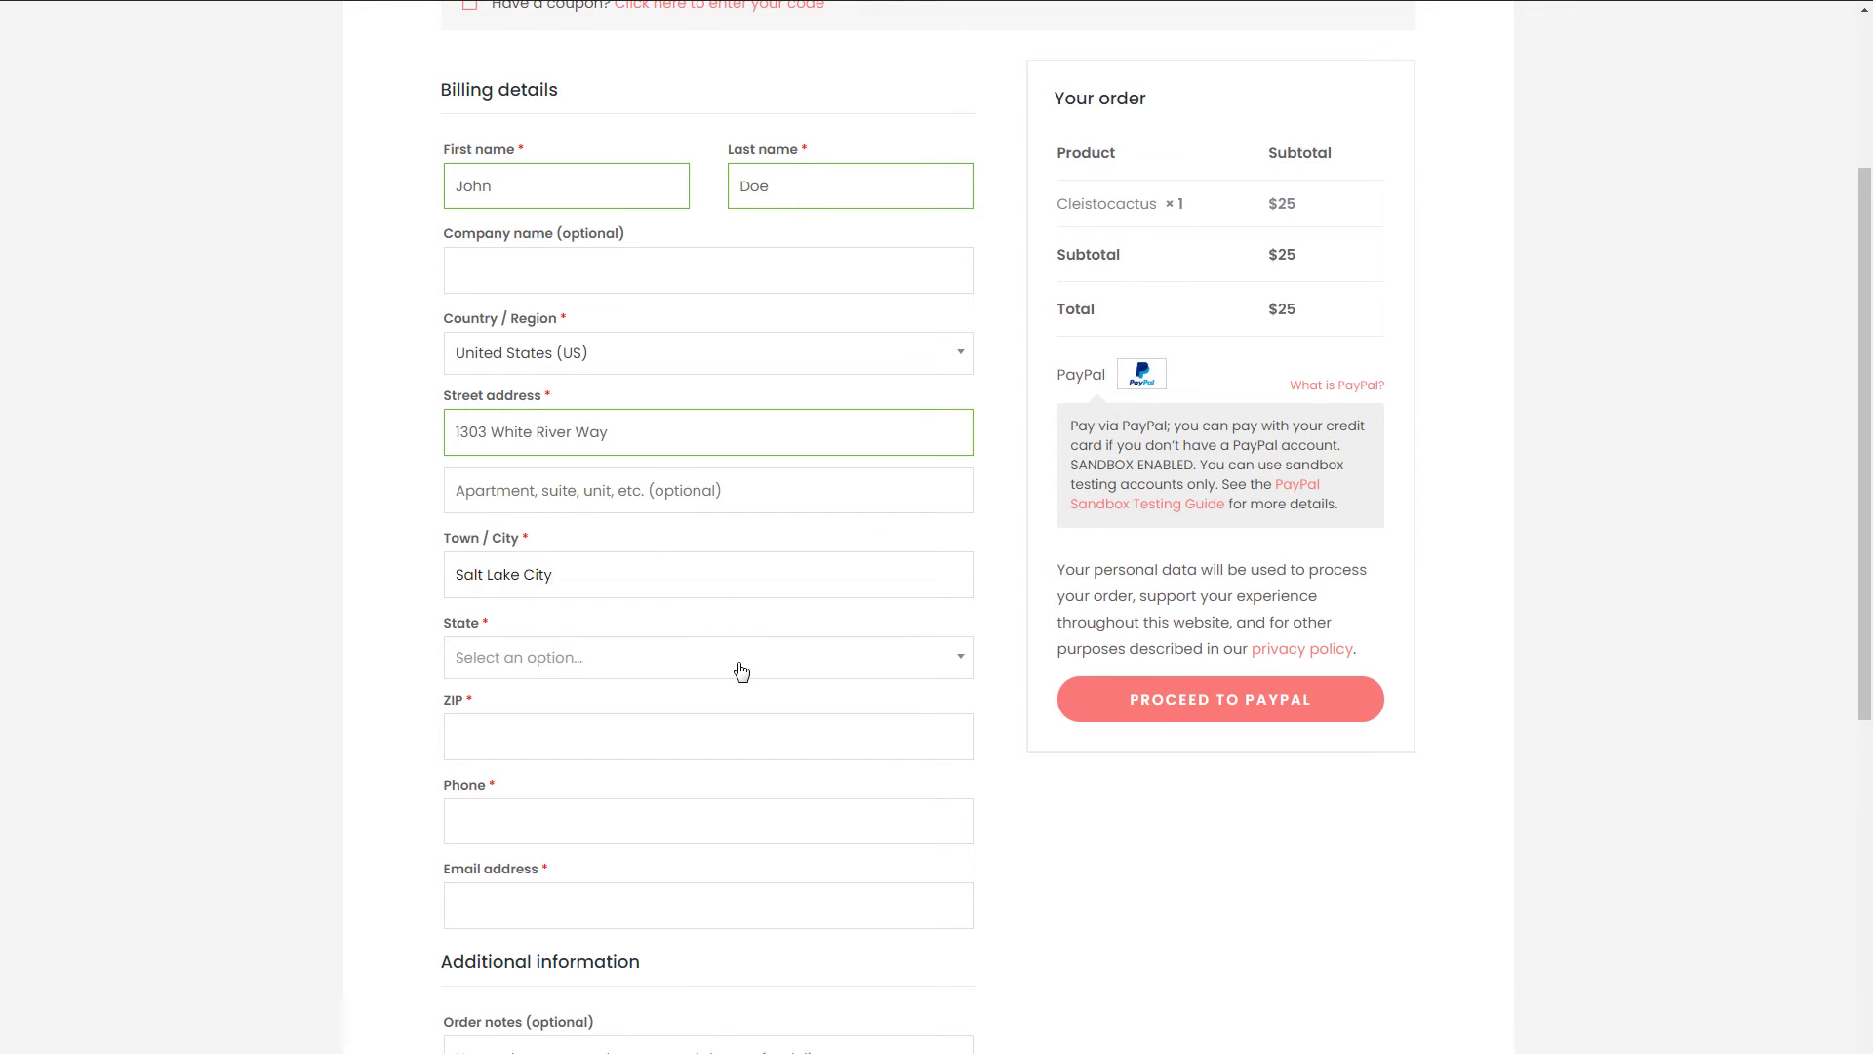
{"action": "left_click", "coordinate": [741, 672]}
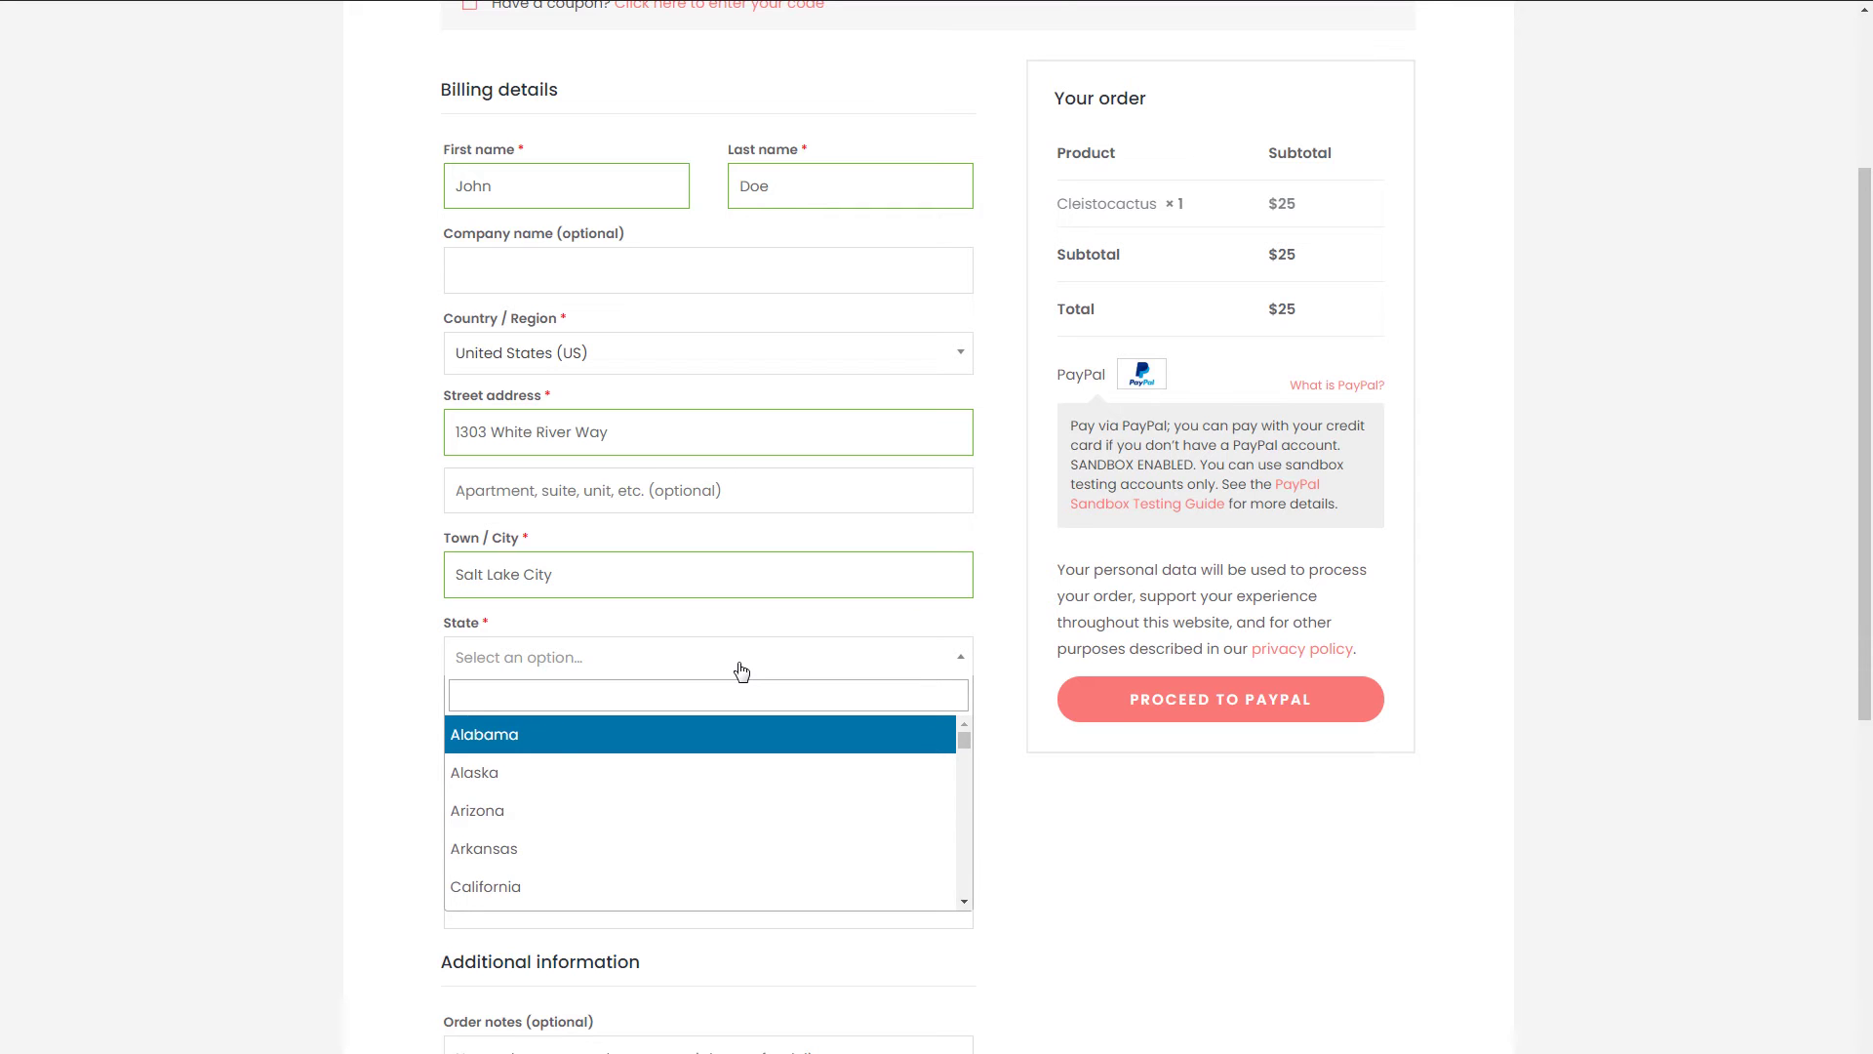
{"action": "left_click", "coordinate": [760, 688]}
{"action": "type", "text": "utah"}
{"action": "left_click", "coordinate": [703, 734]}
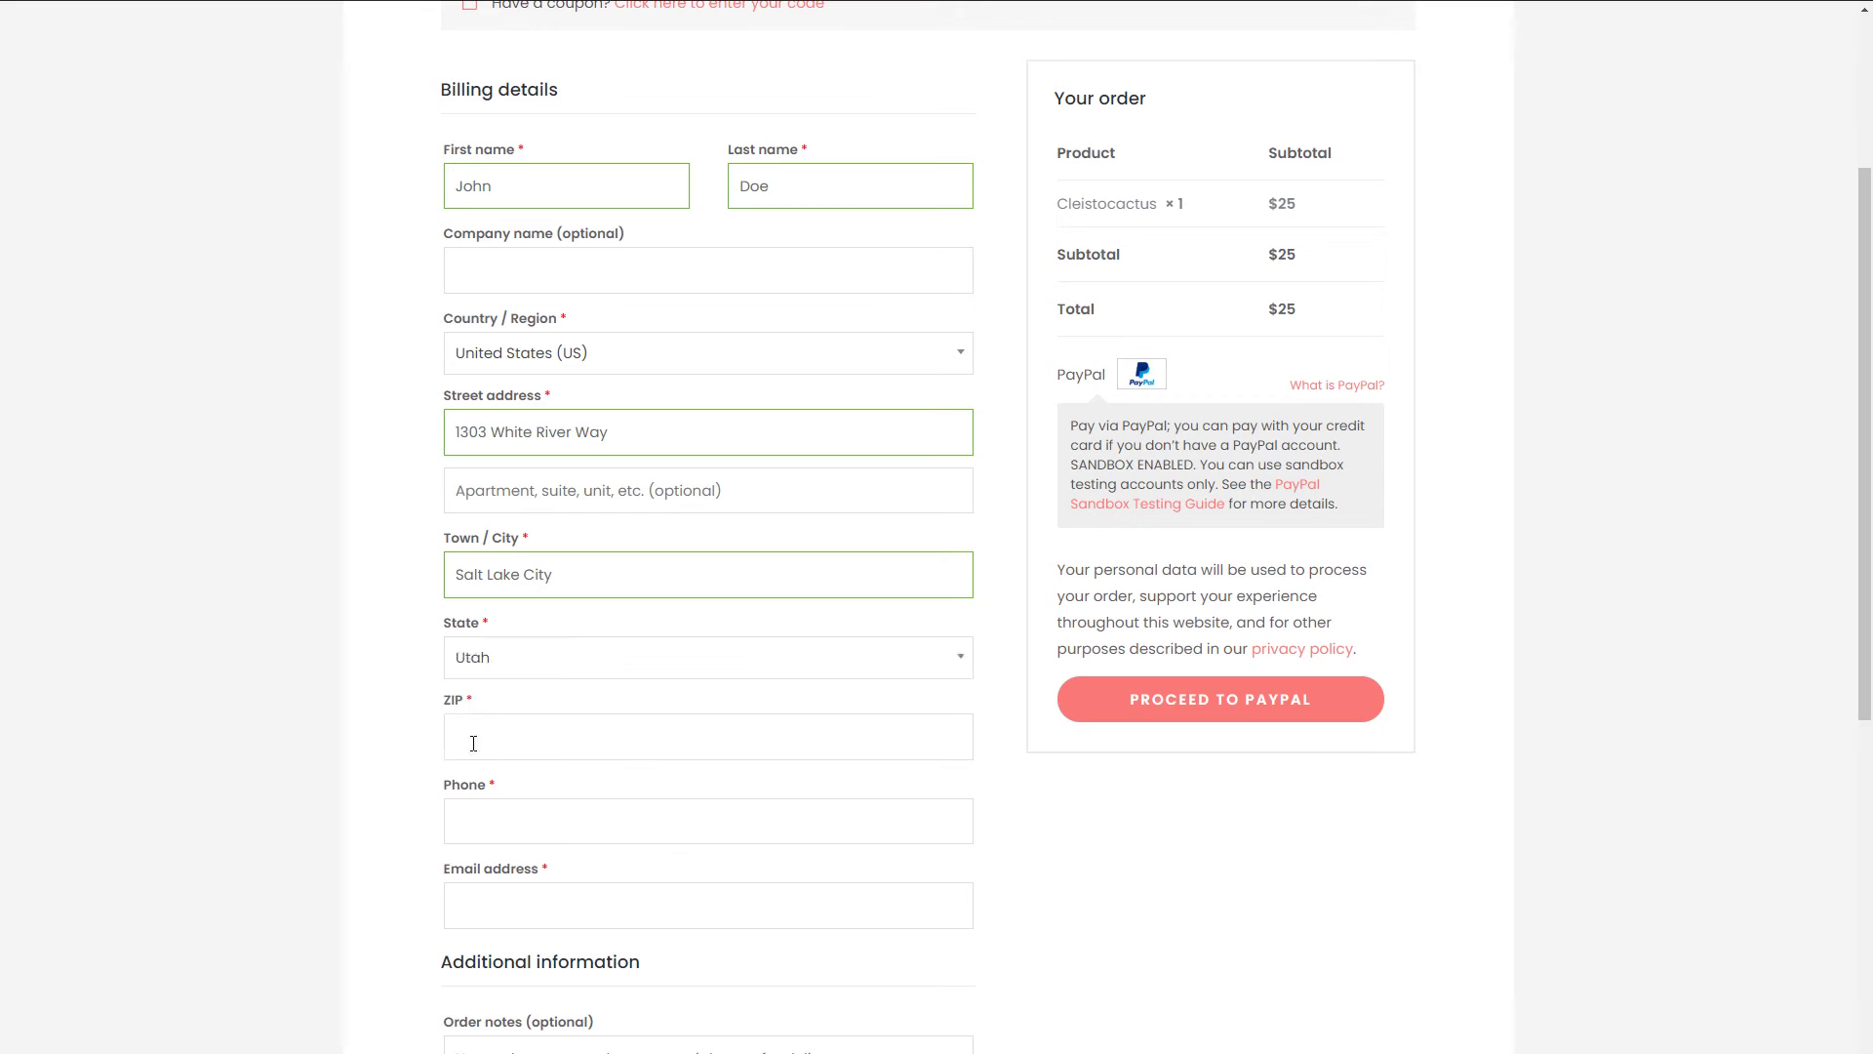
- Paste the ZIP code and strip the leftover label text so only the ZIP remains
{"action": "left_click", "coordinate": [551, 733]}
{"action": "type", "text": "Zip Code/Postal code: 84106"}
{"action": "double_click", "coordinate": [616, 736]}
{"action": "key", "text": "BackSpace"}
{"action": "key", "text": "shift+Home"}
{"action": "key", "text": "BackSpace"}
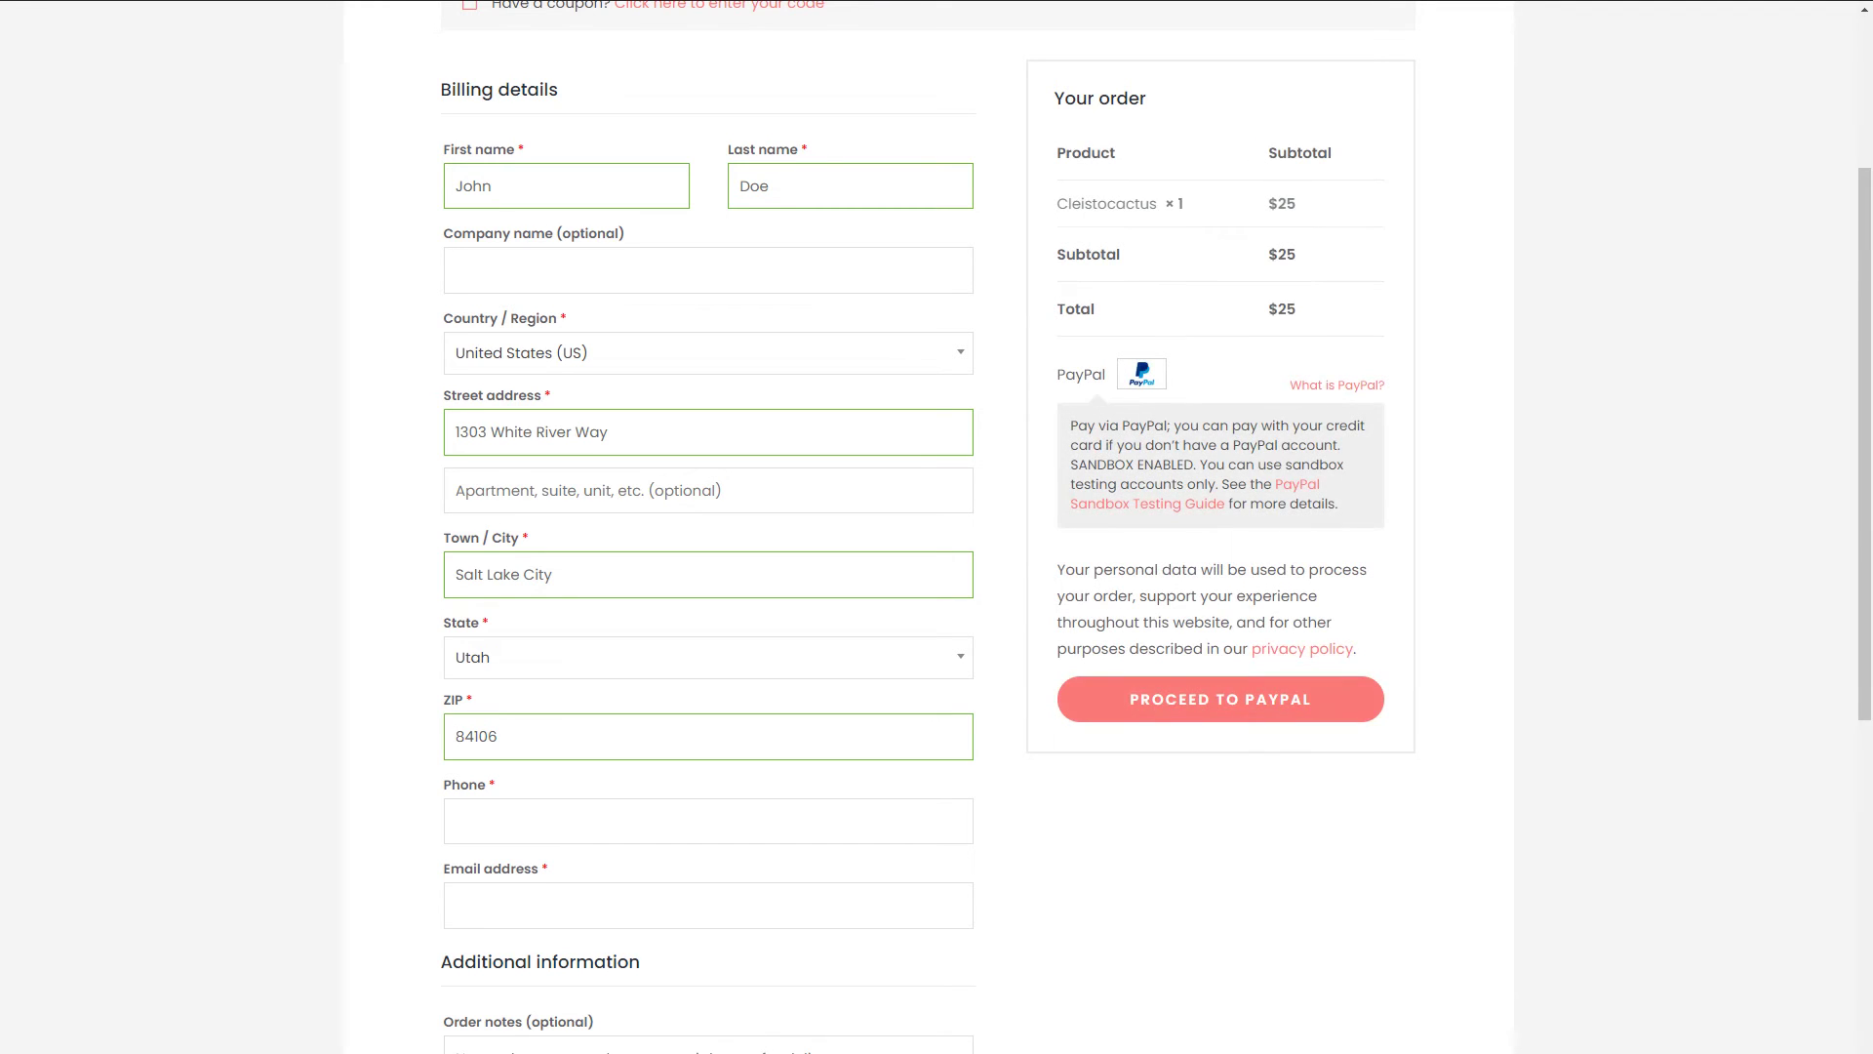
- Enter the billing phone number and paste the buyer's e-mail address
{"action": "key", "text": "Tab"}
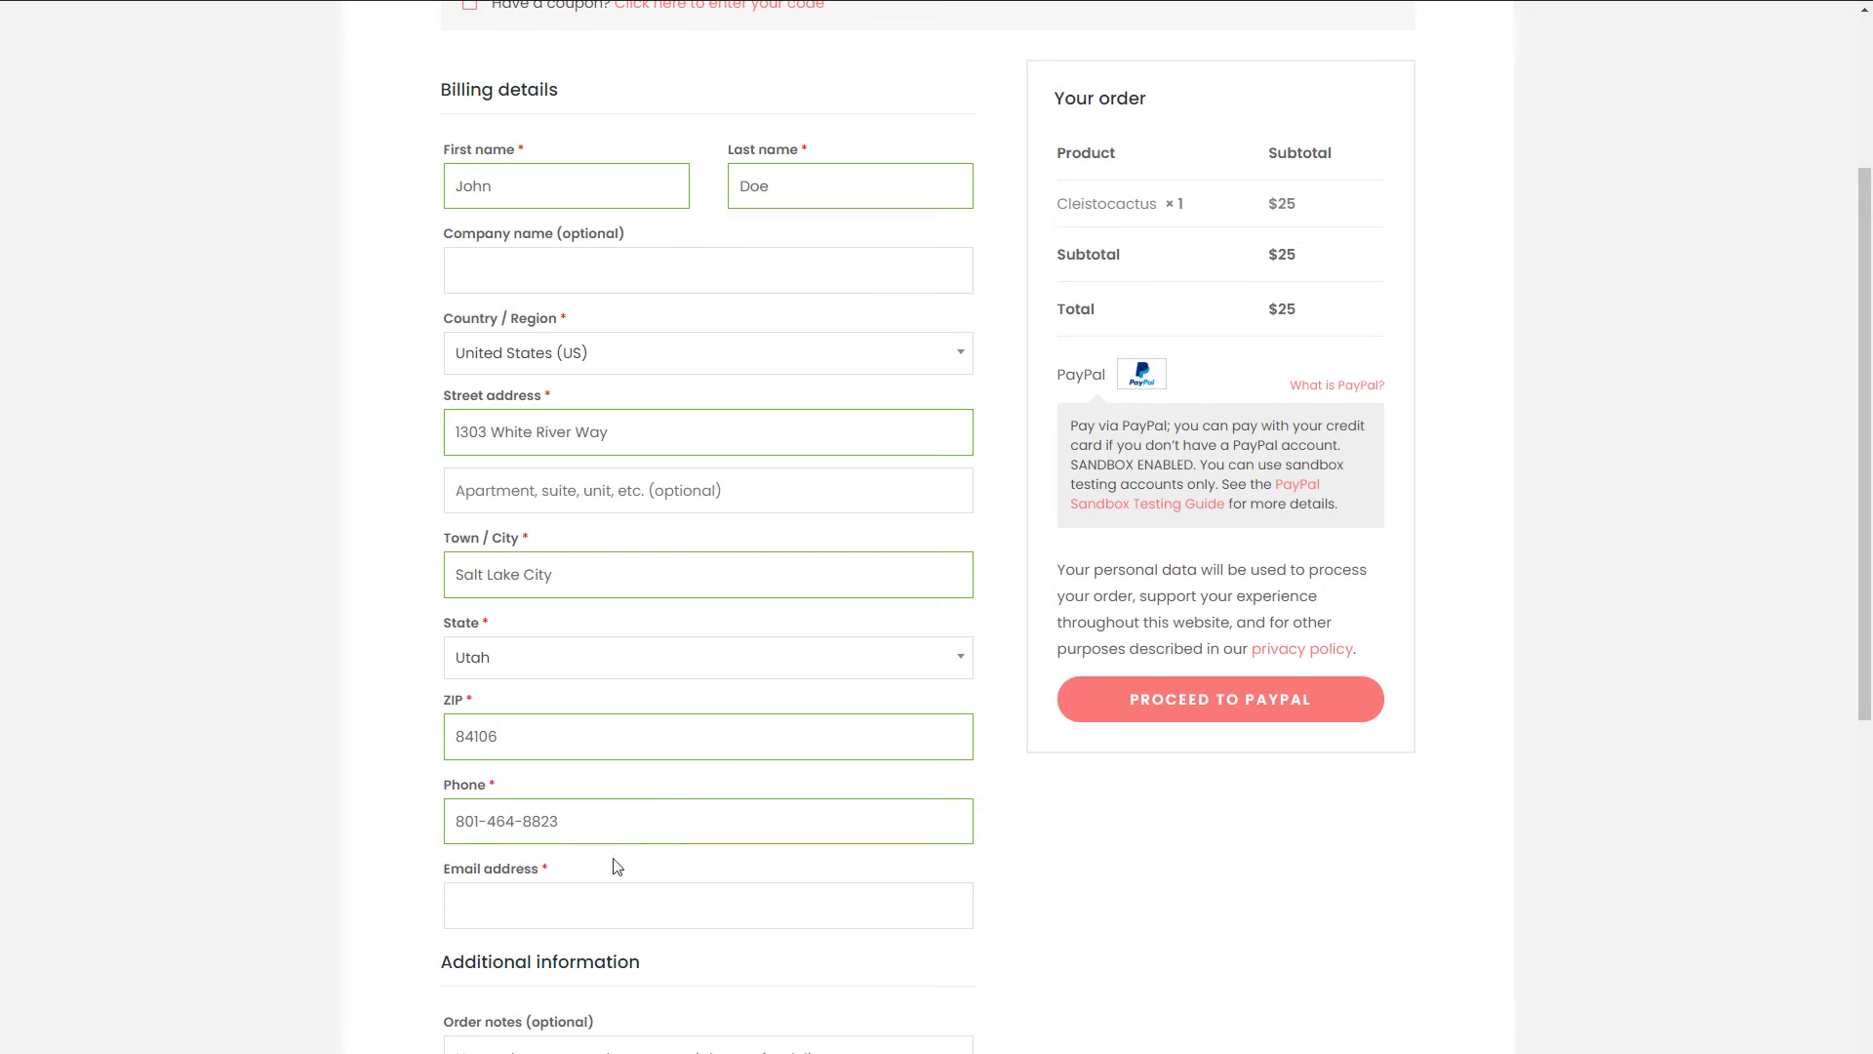
{"action": "left_click", "coordinate": [563, 907]}
{"action": "key", "text": "ctrl+v"}
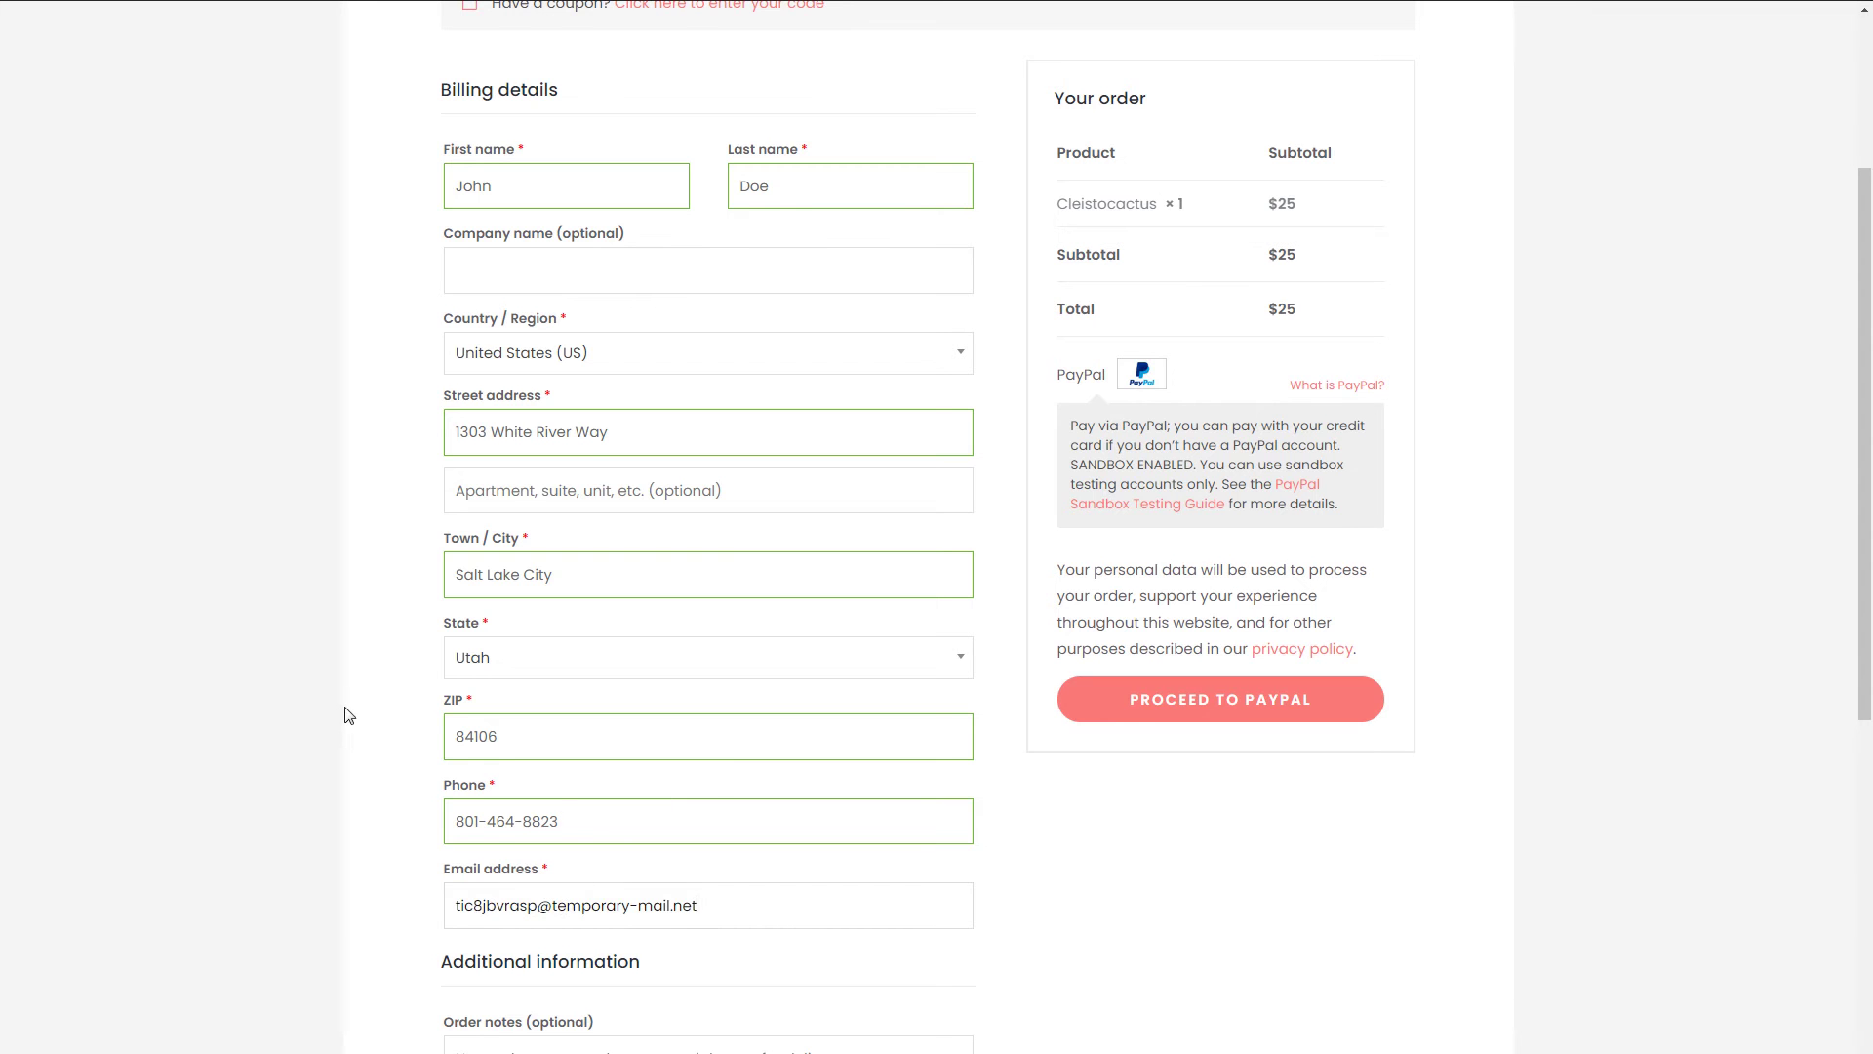
{"action": "left_click", "coordinate": [343, 711]}
{"action": "scroll", "coordinate": [381, 719], "scroll_direction": "down", "scroll_amount": 3}
{"action": "scroll", "coordinate": [1513, 652], "scroll_direction": "up", "scroll_amount": 7}
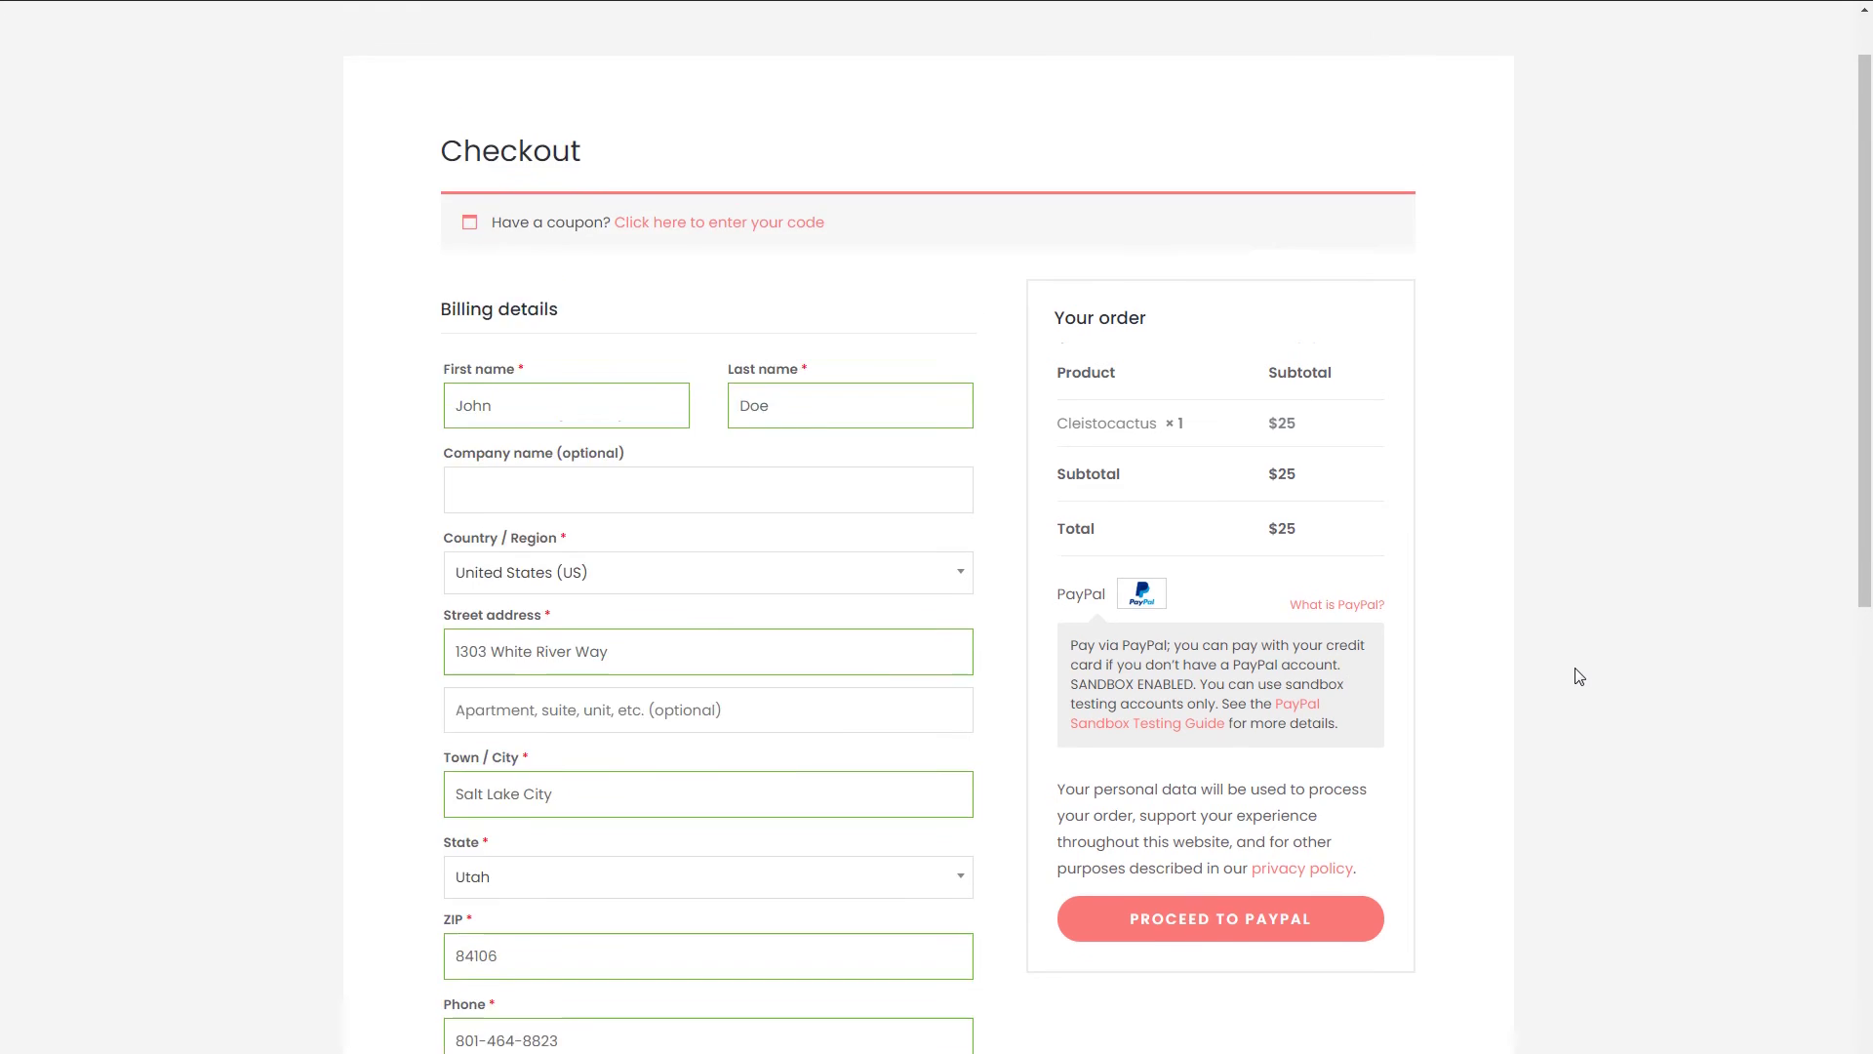
{"action": "scroll", "coordinate": [1579, 676], "scroll_direction": "down", "scroll_amount": 1}
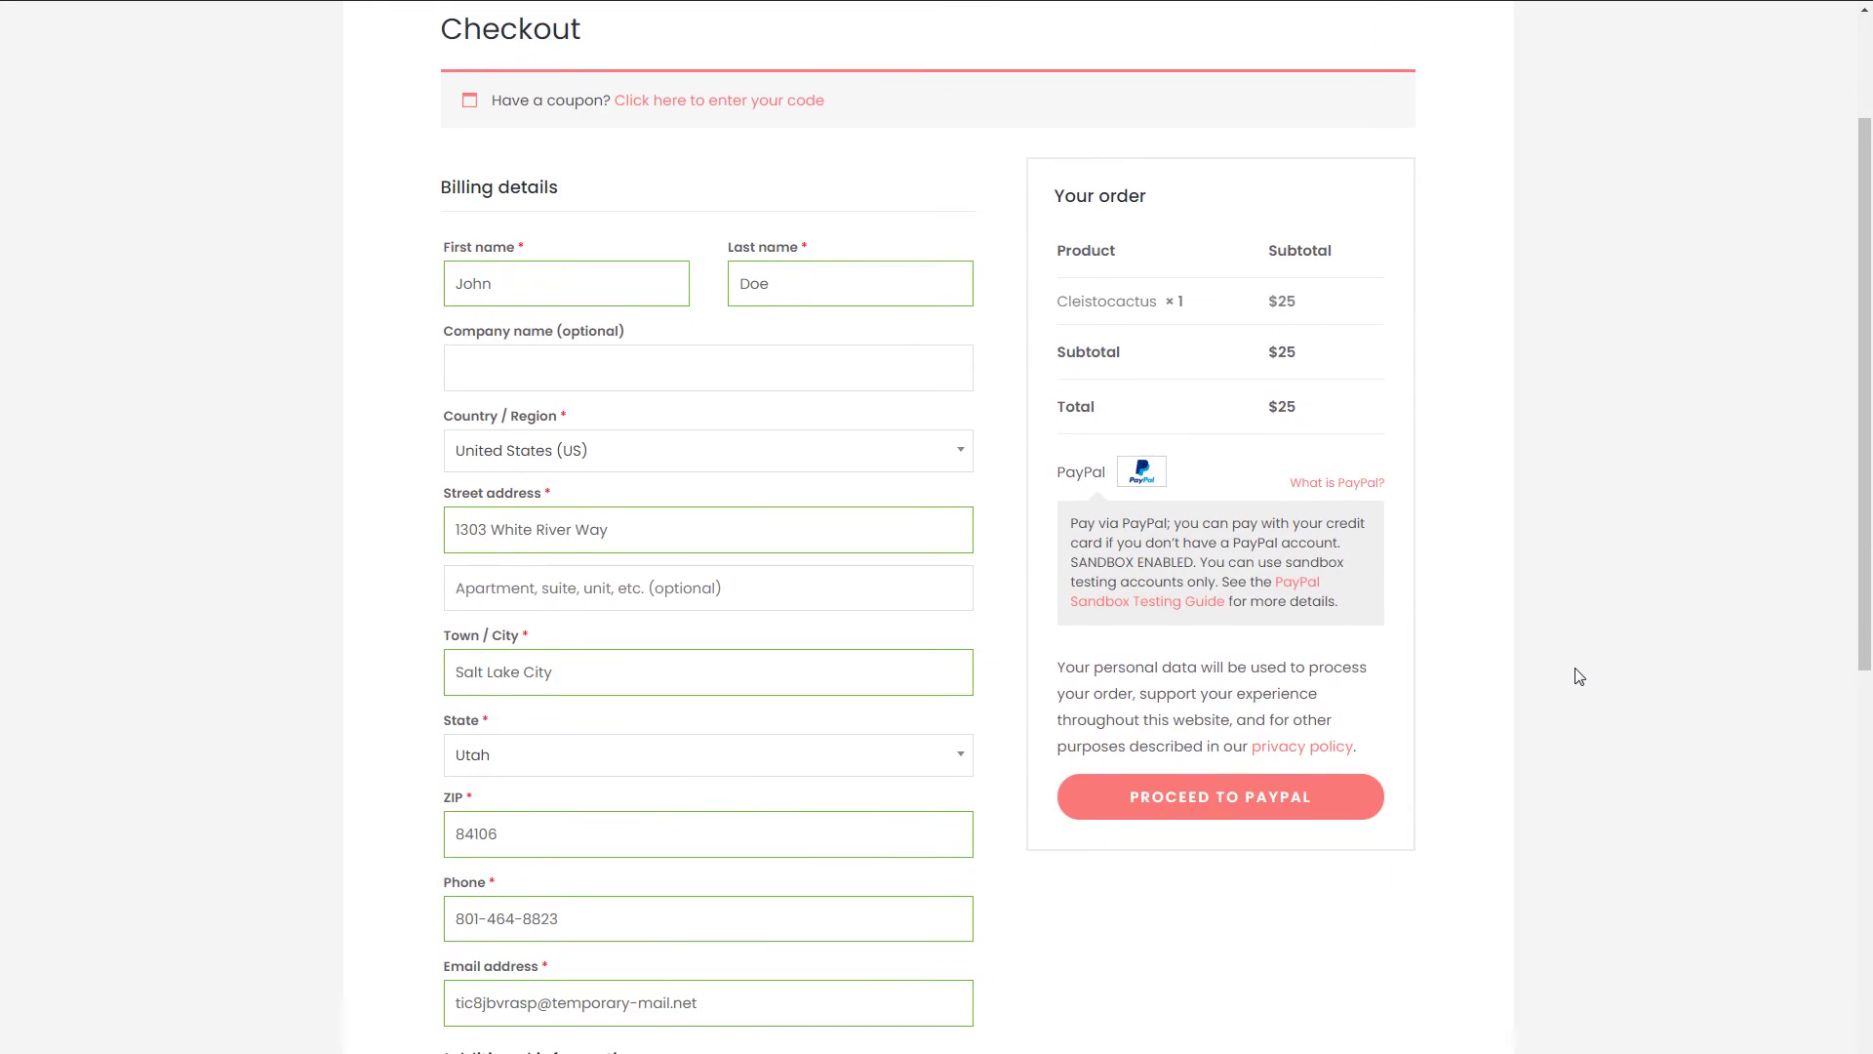
- Send the order to PayPal and paste the sandbox personal account's login e-mail
{"action": "left_click", "coordinate": [1200, 804]}
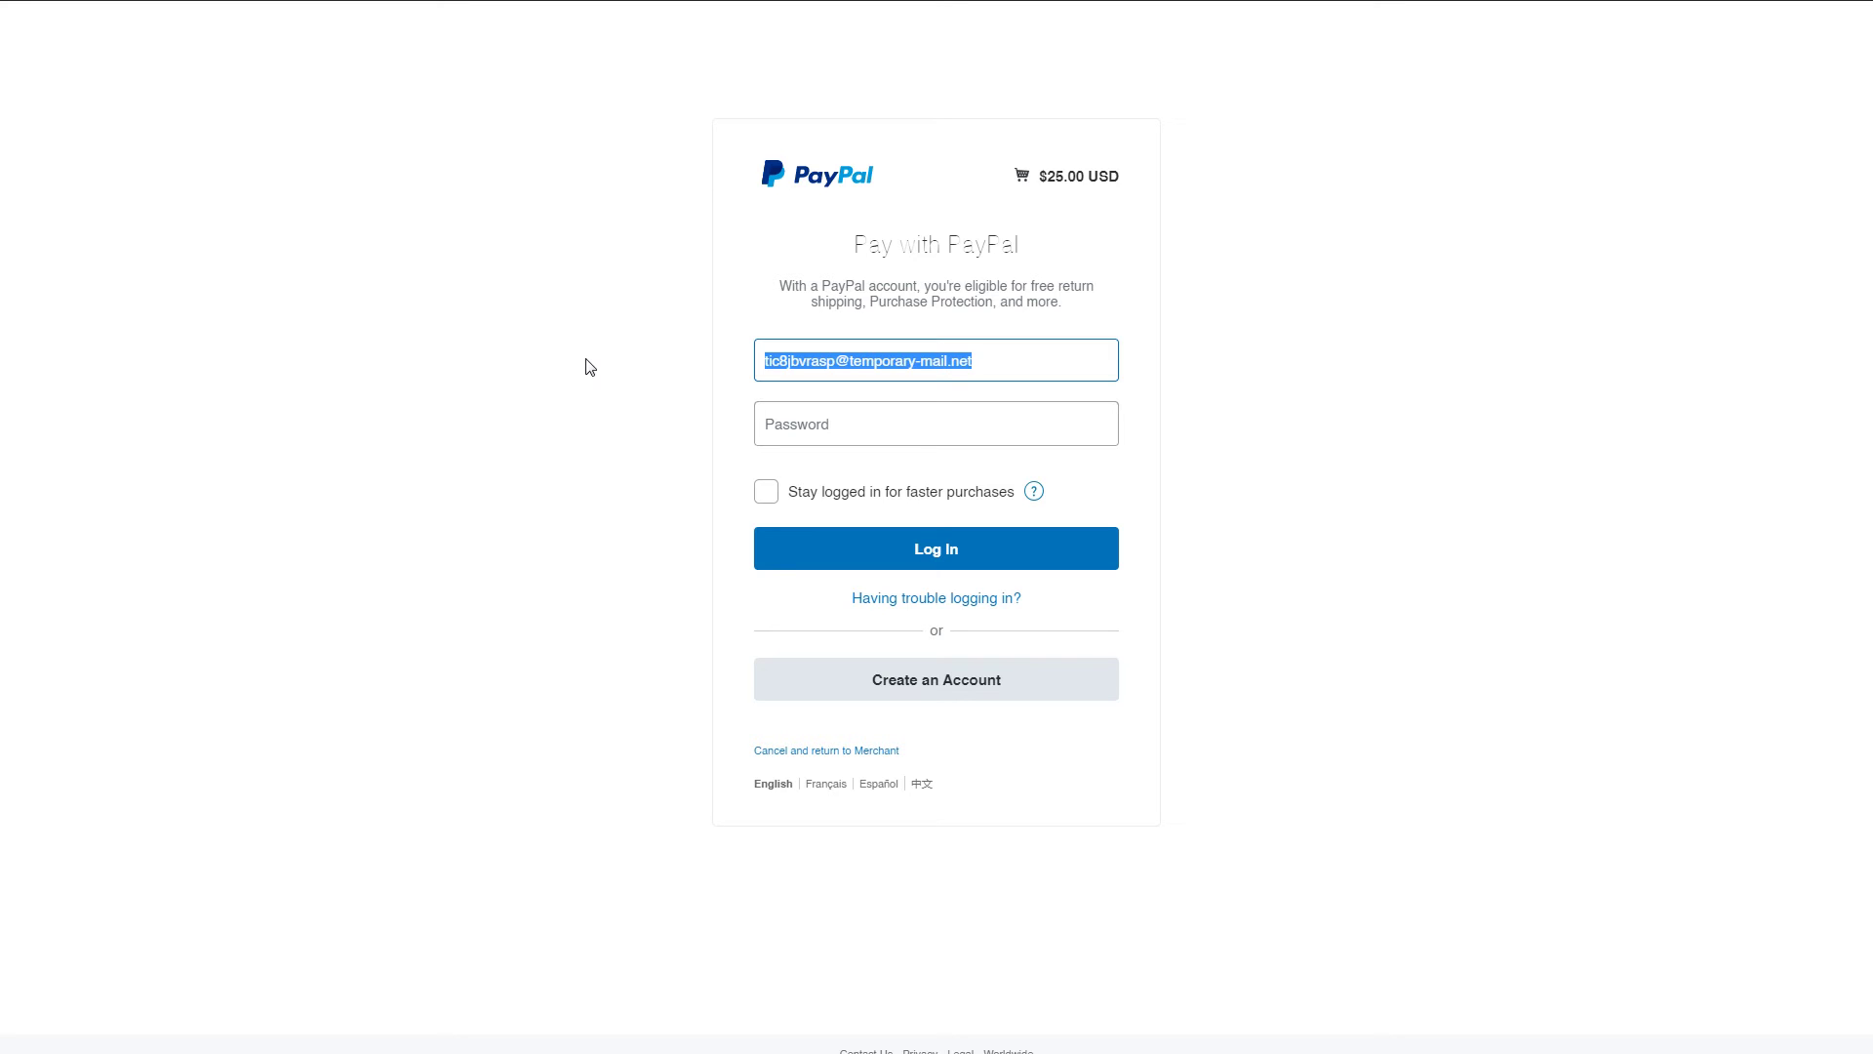
{"action": "key", "text": "ctrl+v"}
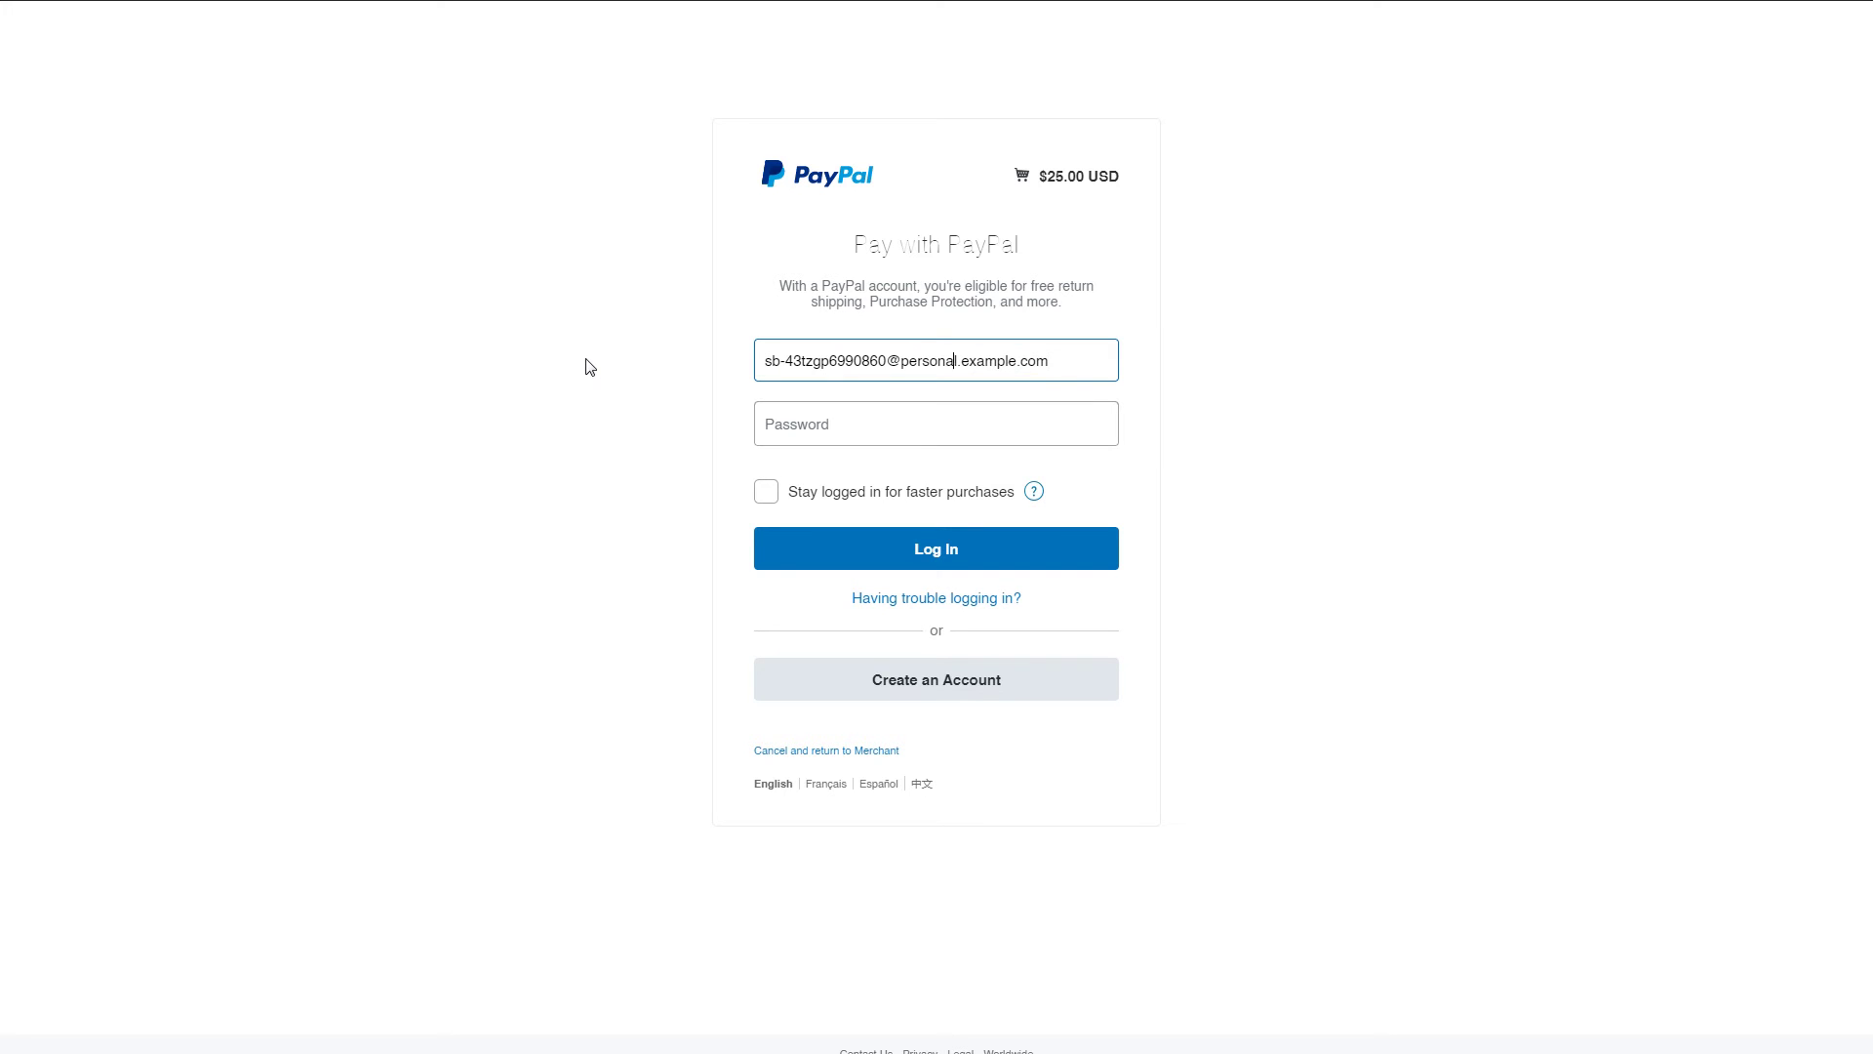
{"action": "key", "text": "ctrl+shift+Left"}
{"action": "key", "text": "End"}
- Paste the account password, log in, and pay the $25.00 USD order
{"action": "left_click", "coordinate": [953, 423]}
{"action": "key", "text": "ctrl+v"}
{"action": "left_click", "coordinate": [958, 547]}
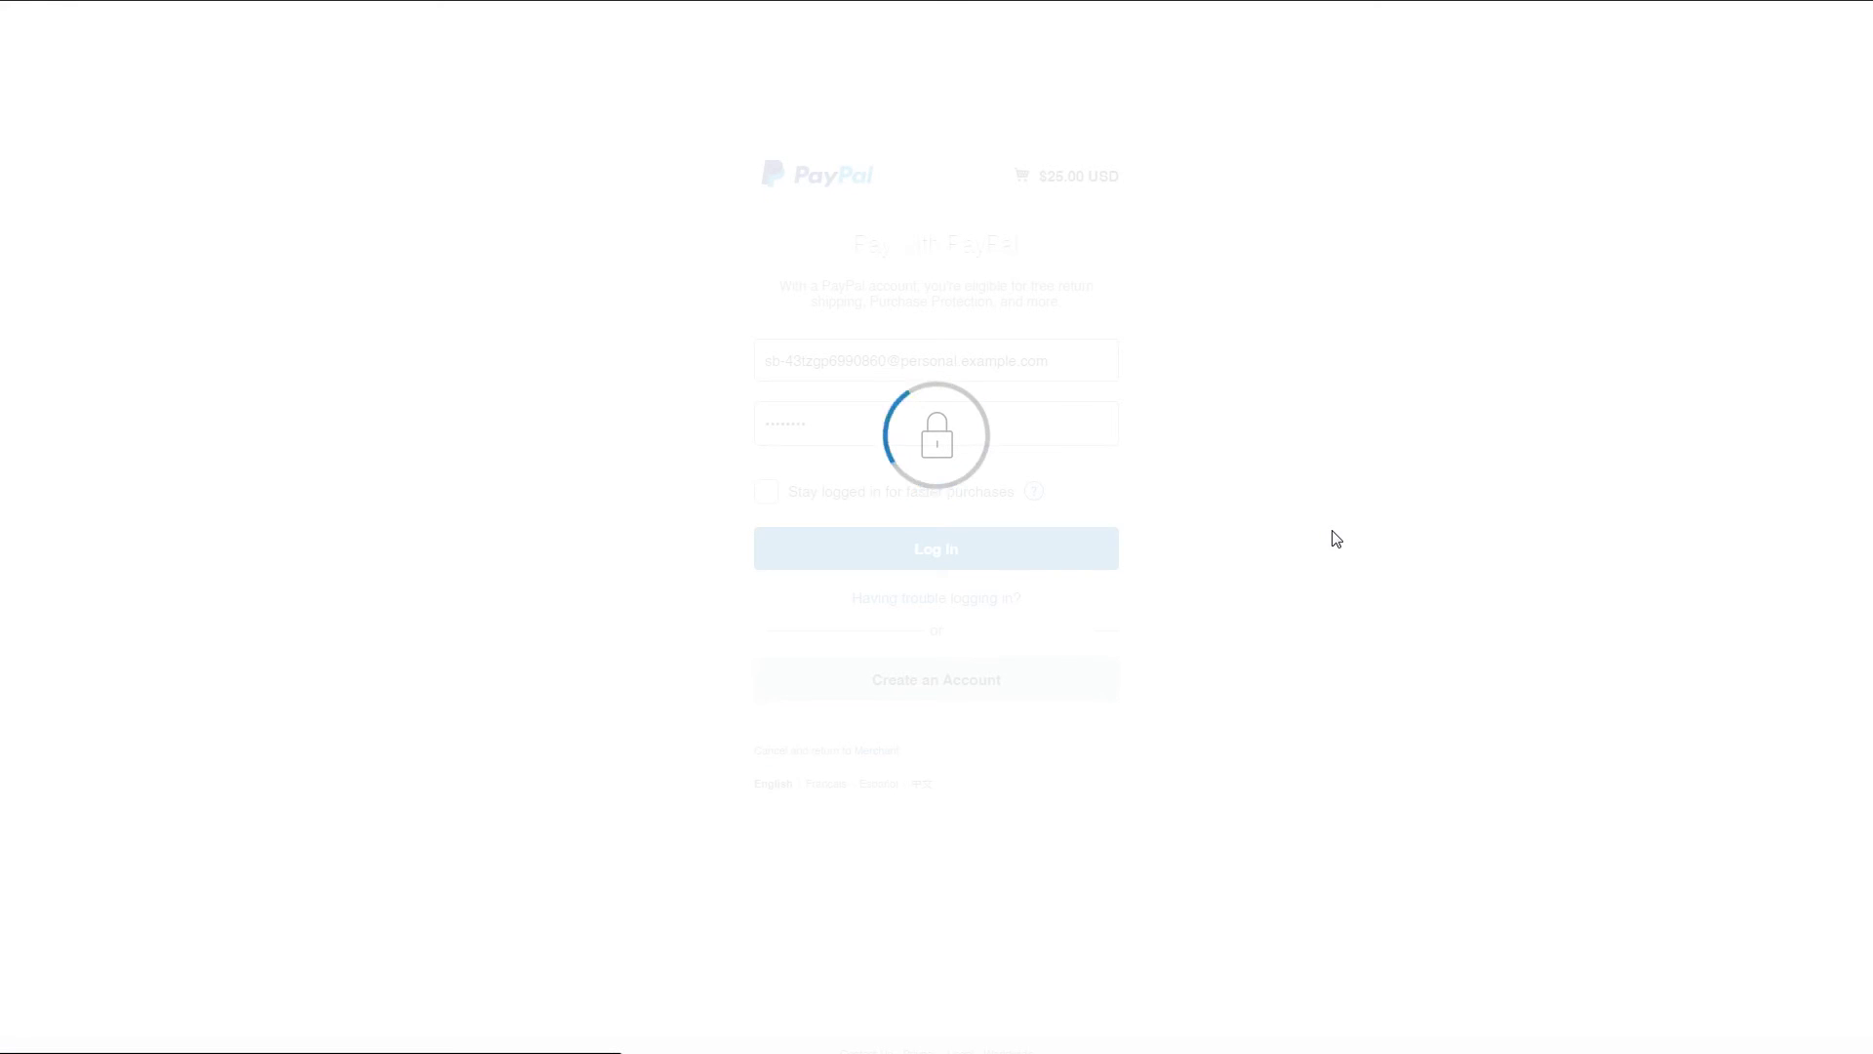
{"action": "left_click", "coordinate": [753, 696]}
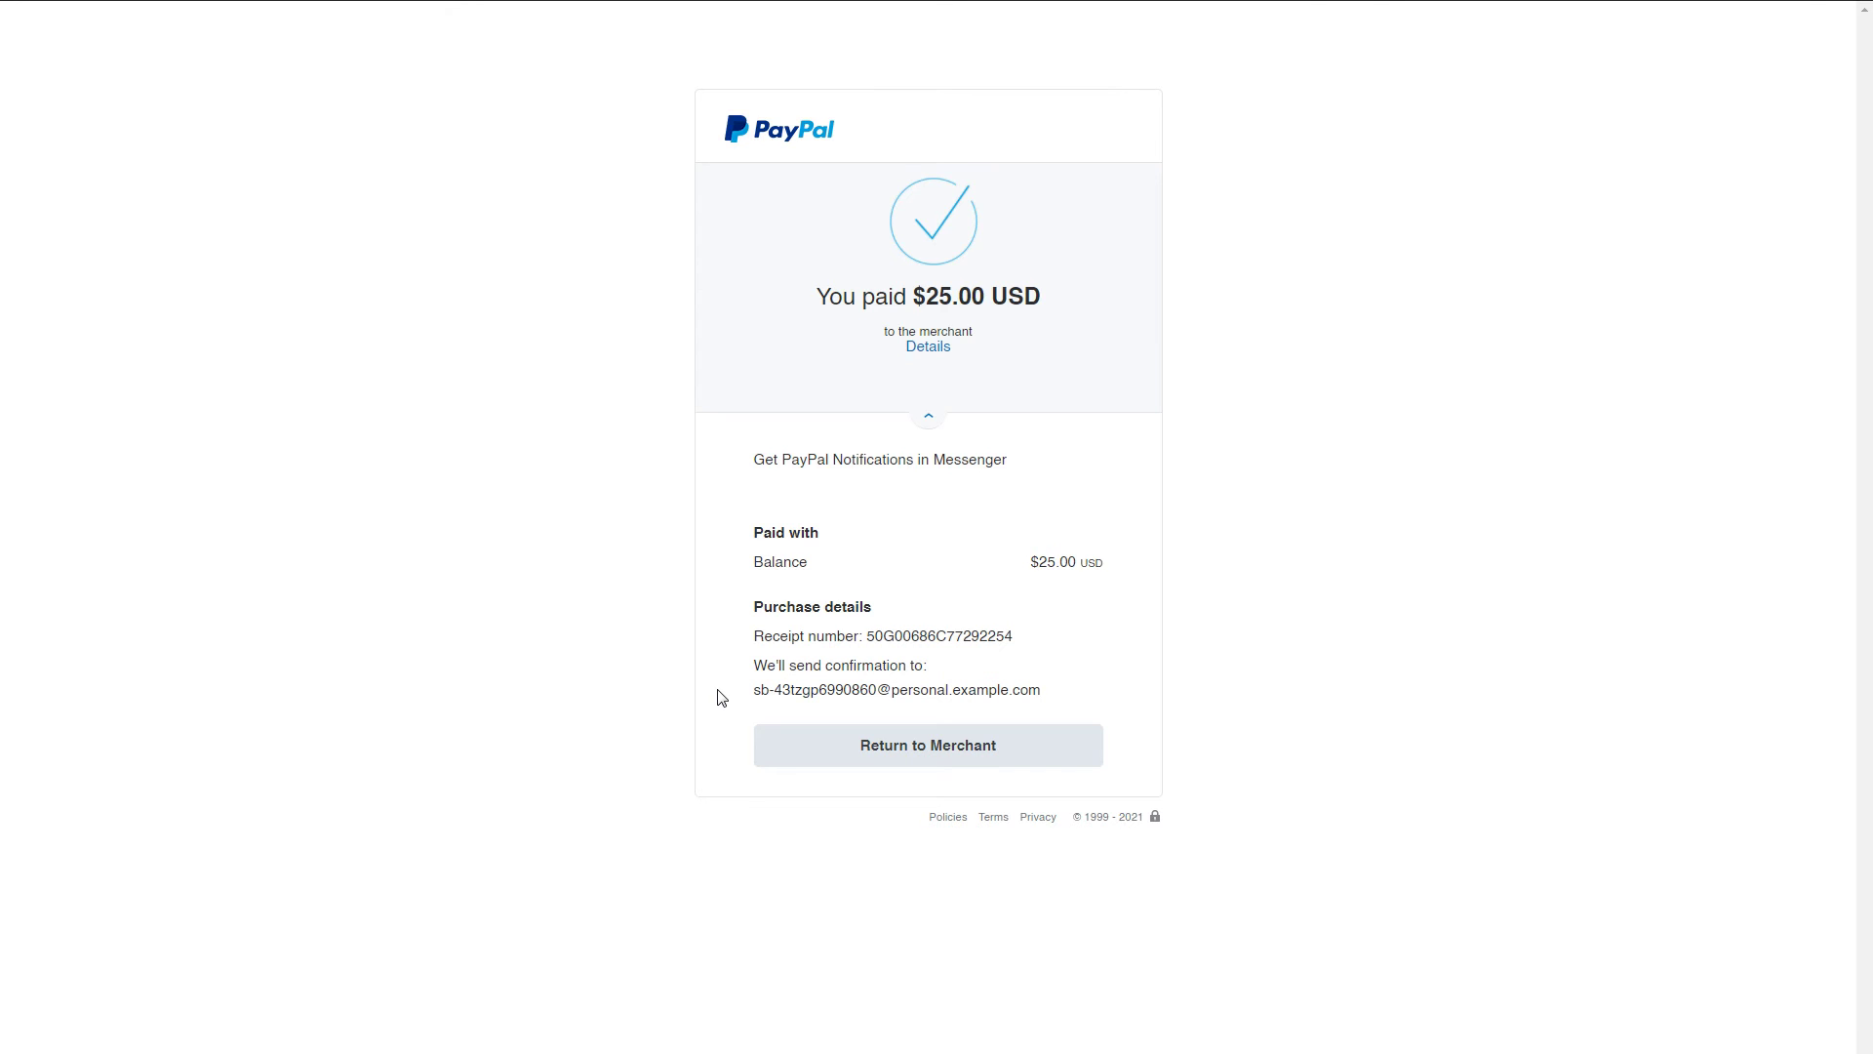
- Return to the store, add Piorro Quisquam ($32) to the cart and go to checkout
{"action": "left_click", "coordinate": [980, 745]}
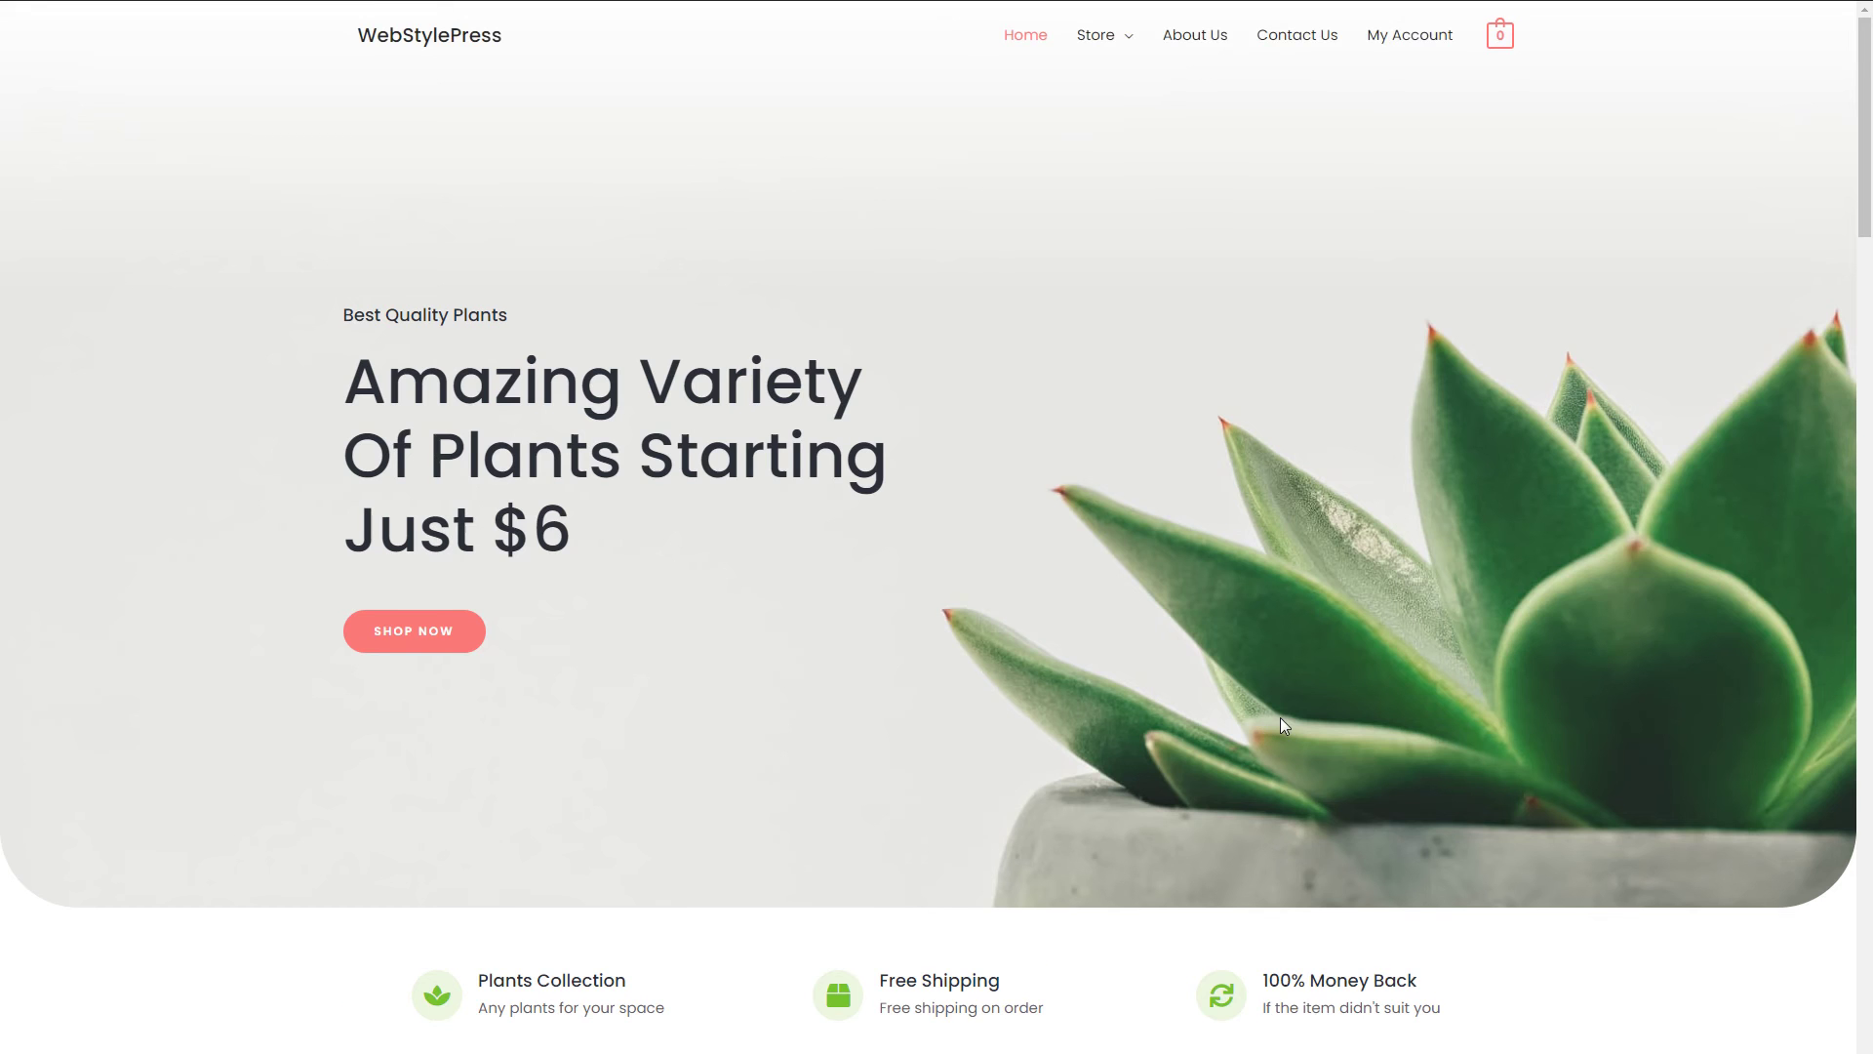
{"action": "scroll", "coordinate": [1280, 717], "scroll_direction": "down", "scroll_amount": 10}
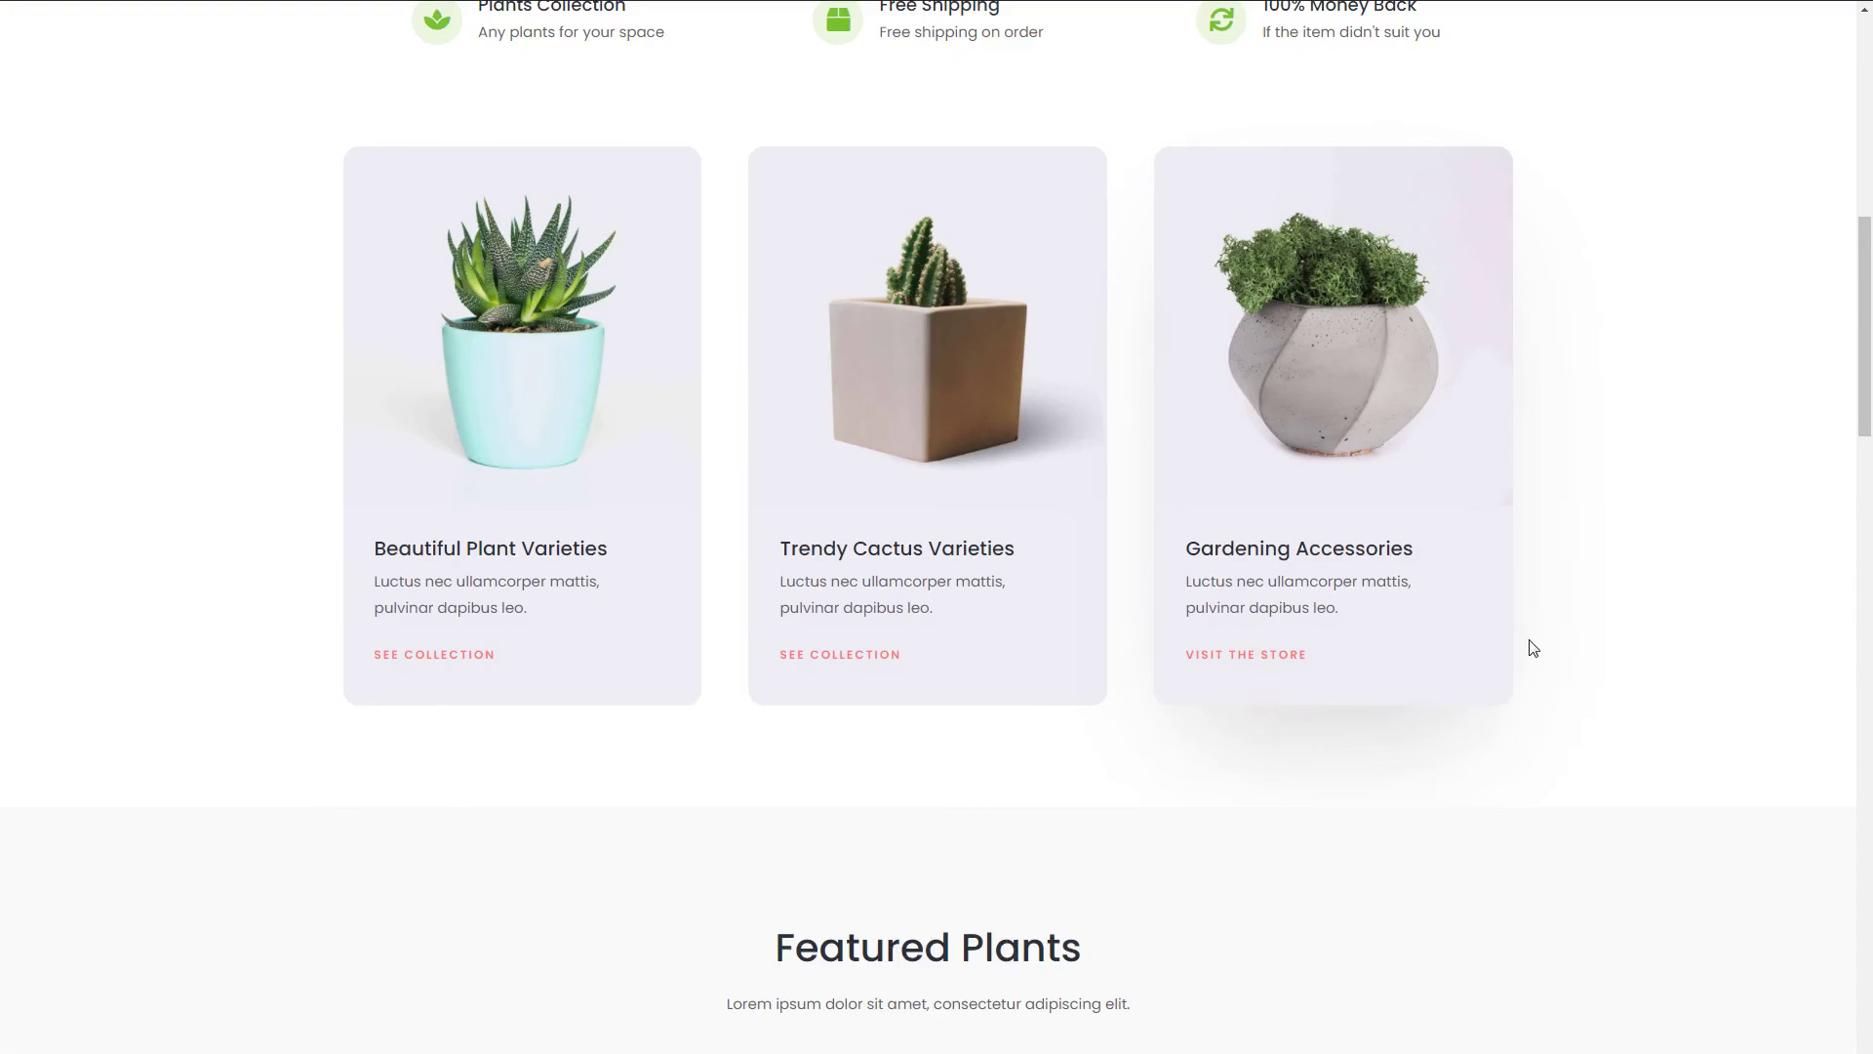
{"action": "scroll", "coordinate": [1623, 640], "scroll_direction": "down", "scroll_amount": 5}
{"action": "scroll", "coordinate": [1637, 636], "scroll_direction": "down", "scroll_amount": 4}
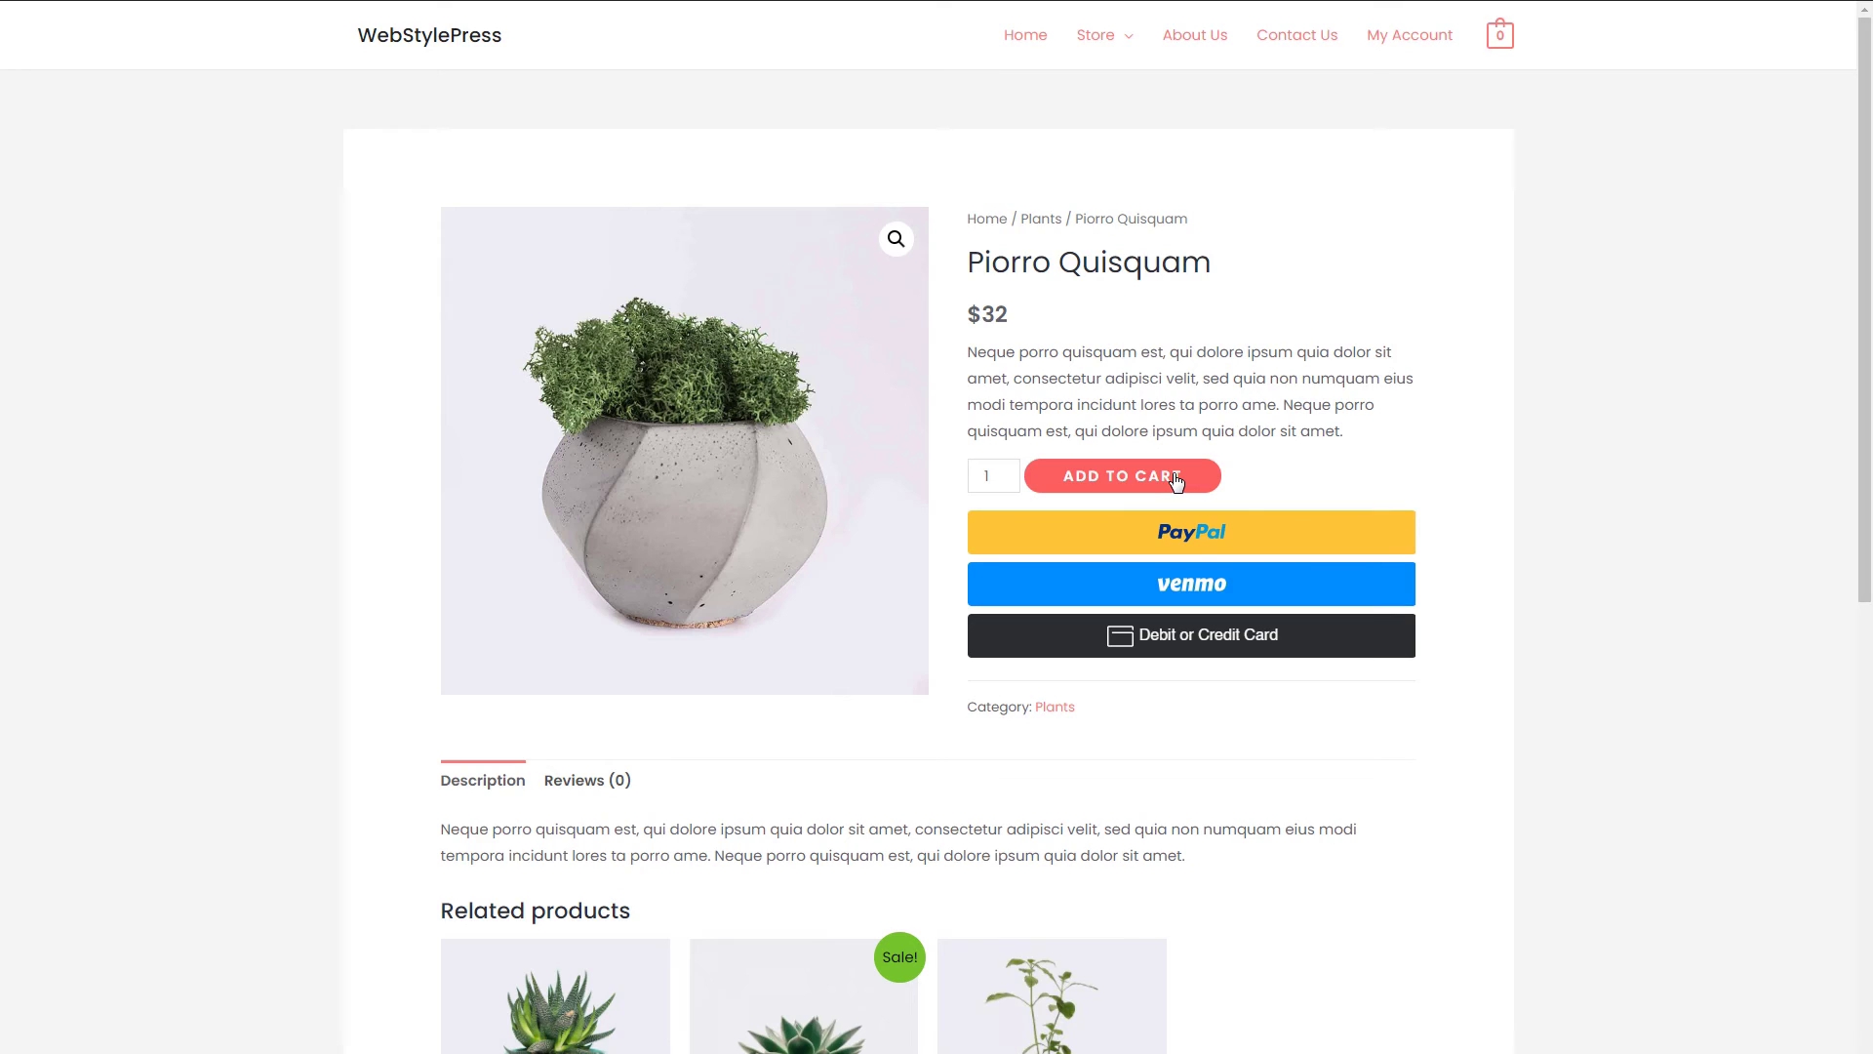
{"action": "left_click", "coordinate": [1176, 479]}
{"action": "mouse_move", "coordinate": [1501, 40]}
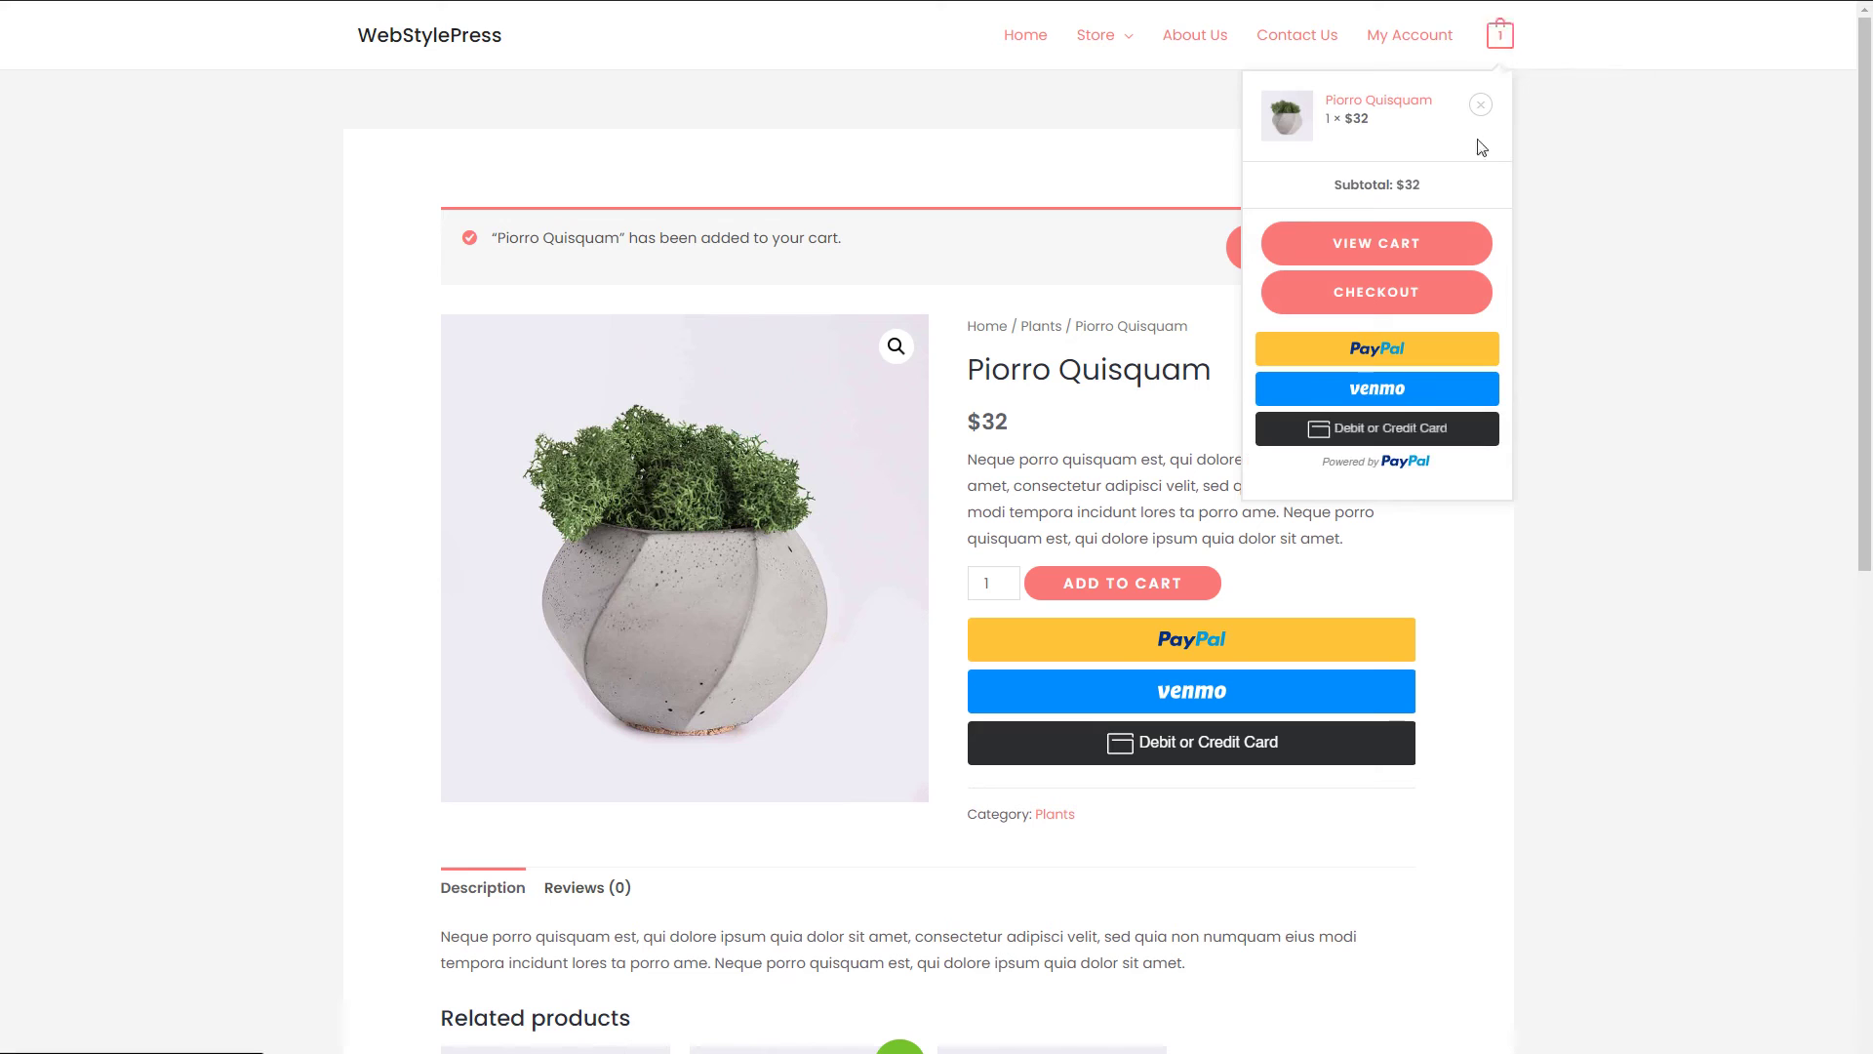
{"action": "left_click", "coordinate": [1364, 296]}
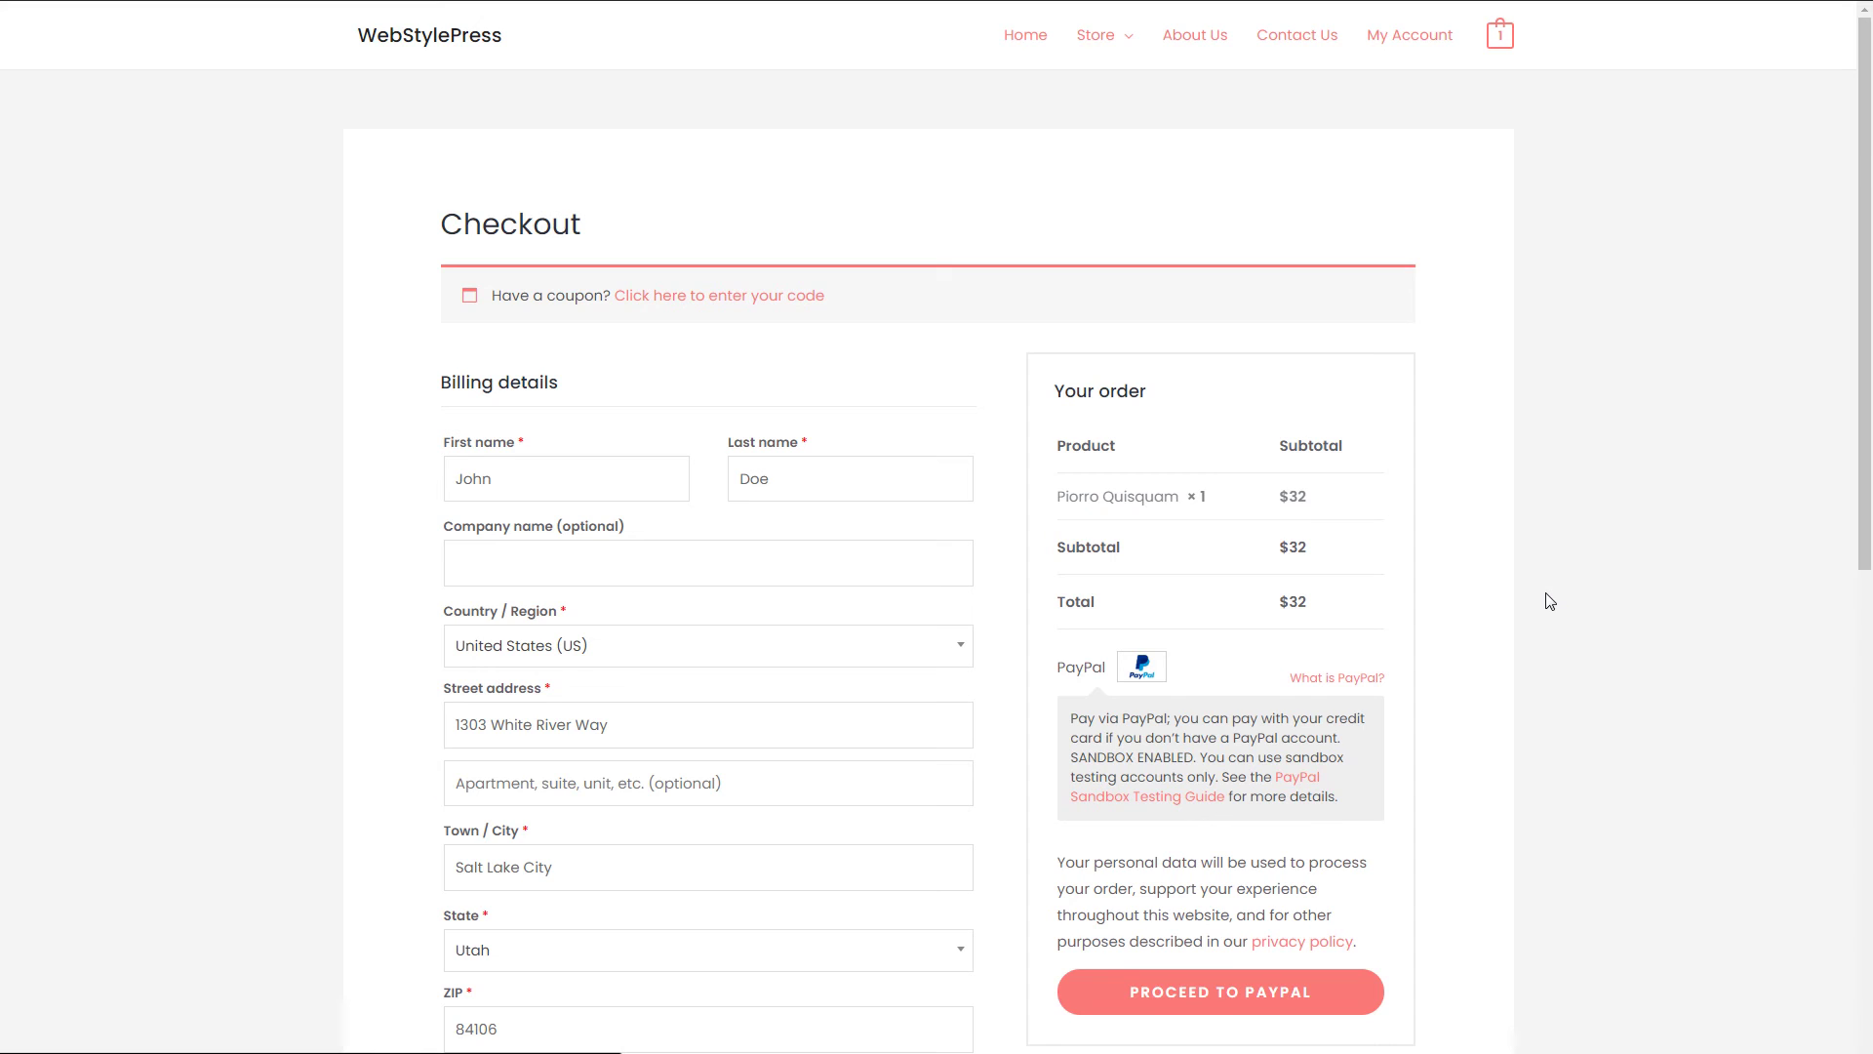
- Append 1 to the billing first and last names, change the house number's last digit to 4, and submit to PayPal
{"action": "scroll", "coordinate": [1550, 601], "scroll_direction": "down", "scroll_amount": 4}
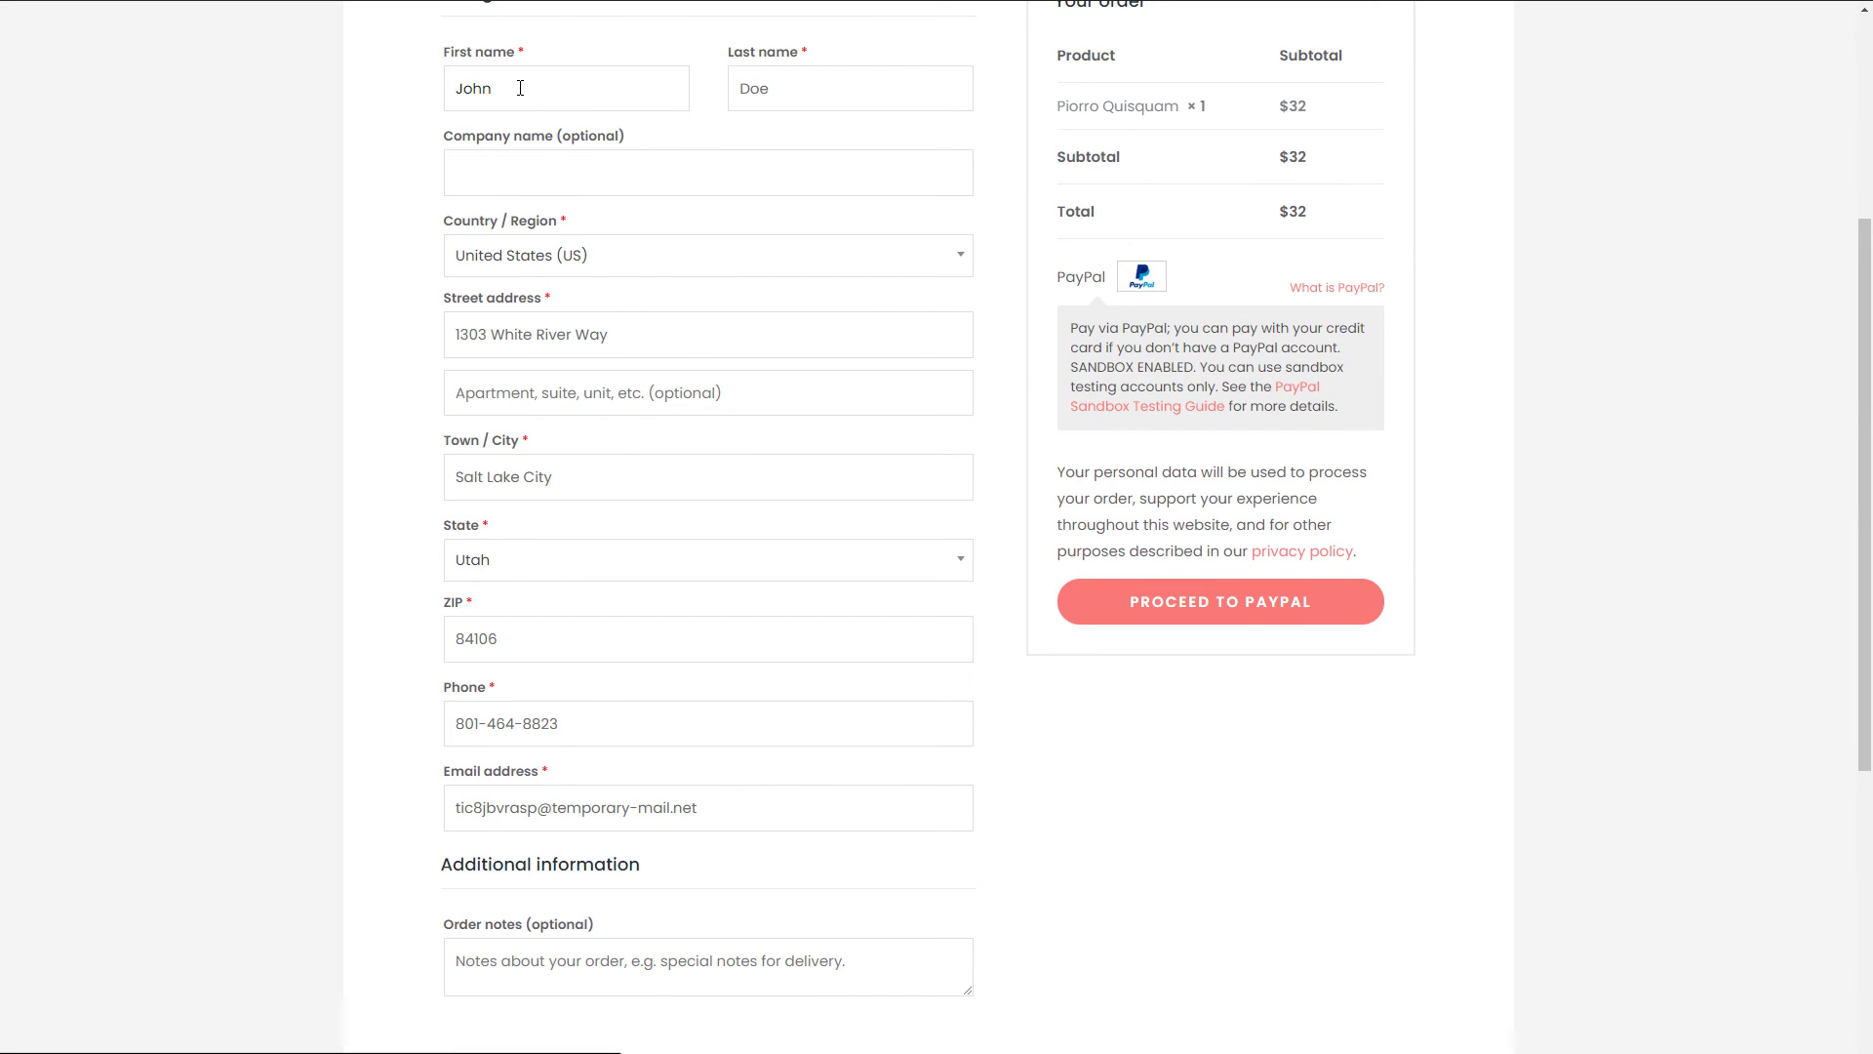
{"action": "type", "text": "1"}
{"action": "key", "text": "Tab"}
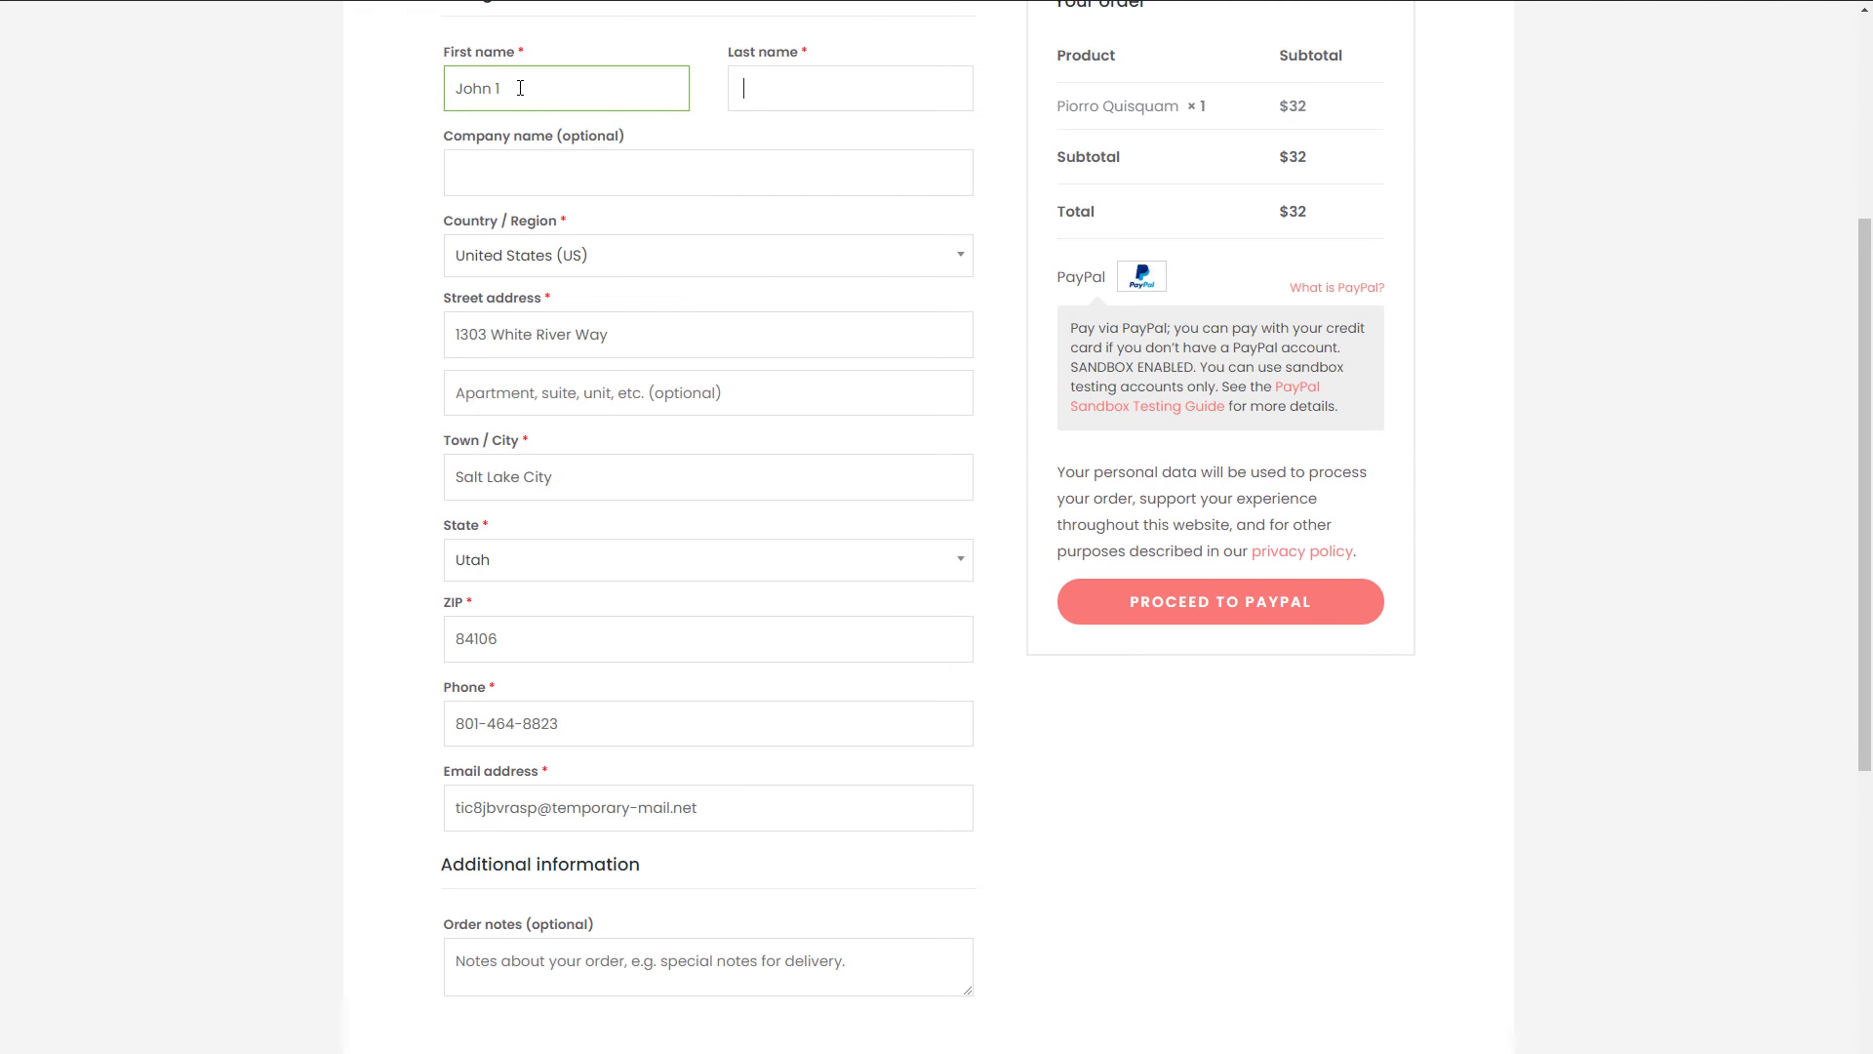
{"action": "type", "text": "1"}
{"action": "key", "text": "Tab"}
{"action": "left_click", "coordinate": [488, 334]}
{"action": "key", "text": "BackSpace"}
{"action": "type", "text": "4"}
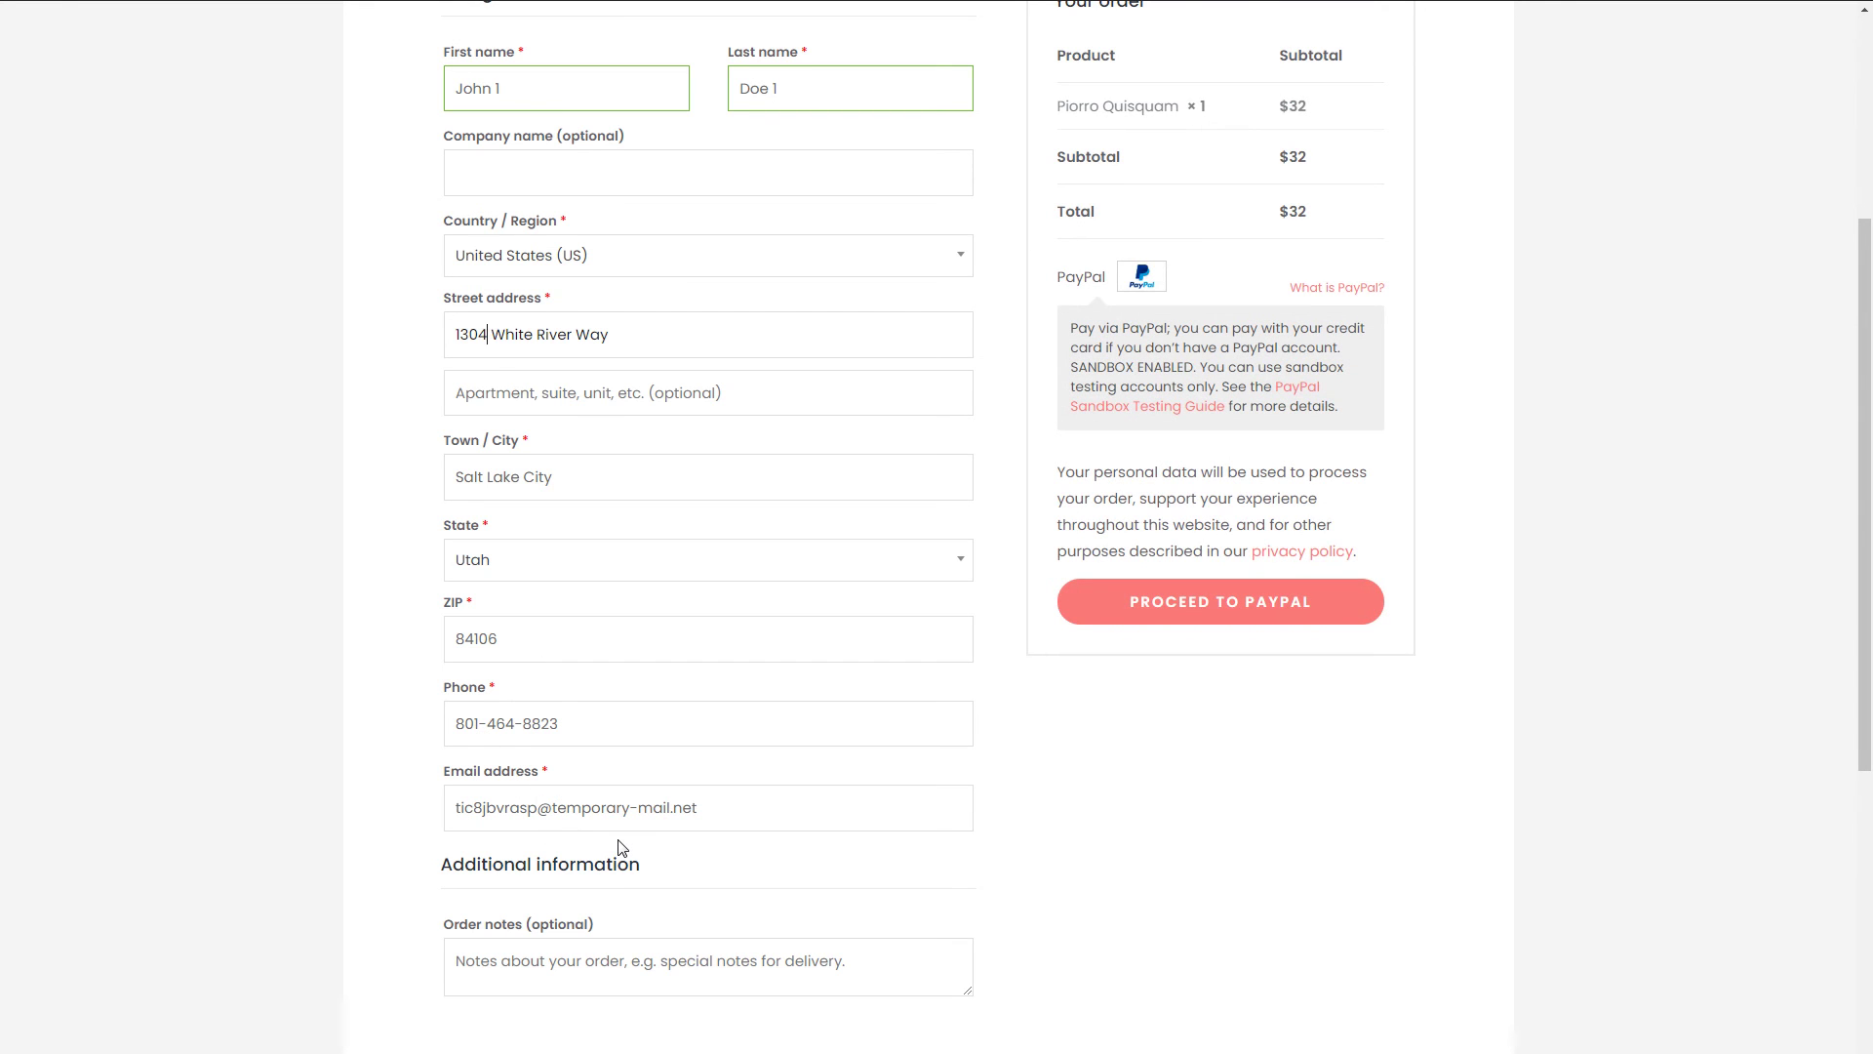
{"action": "scroll", "coordinate": [1647, 690], "scroll_direction": "up", "scroll_amount": 3}
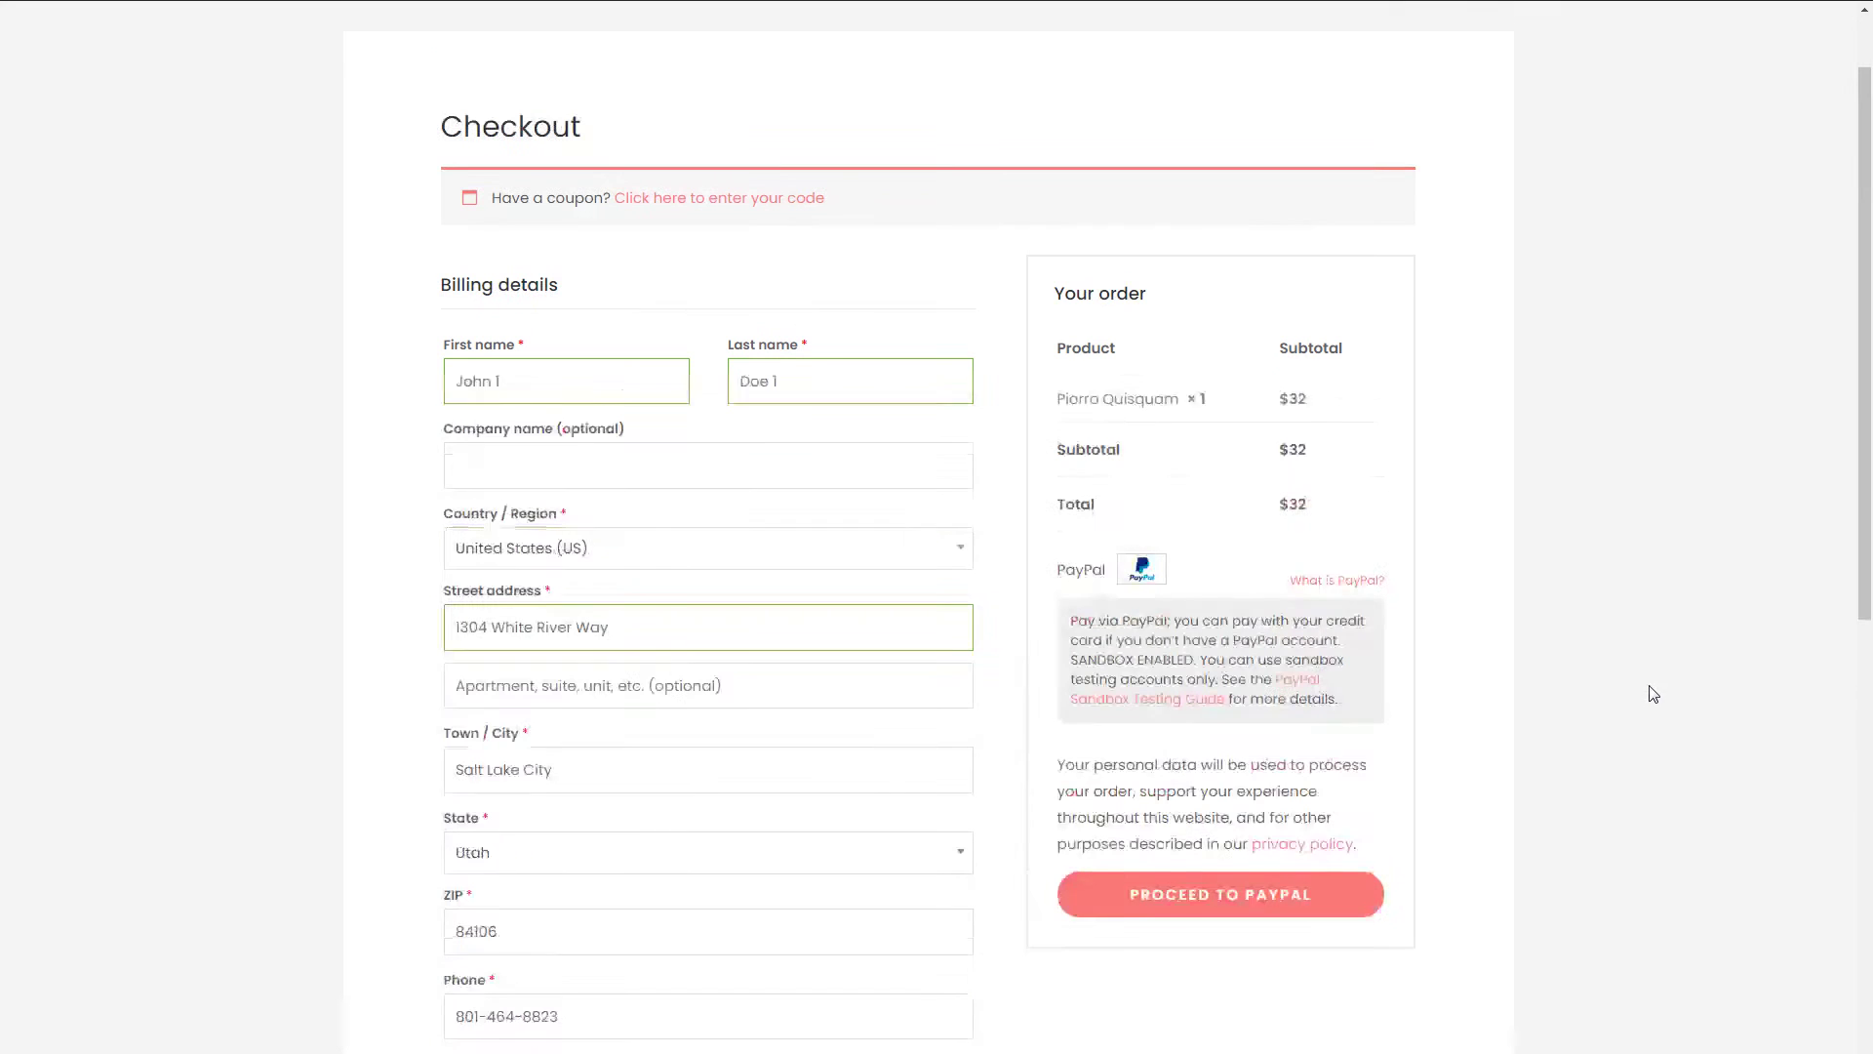
{"action": "left_click", "coordinate": [1292, 890]}
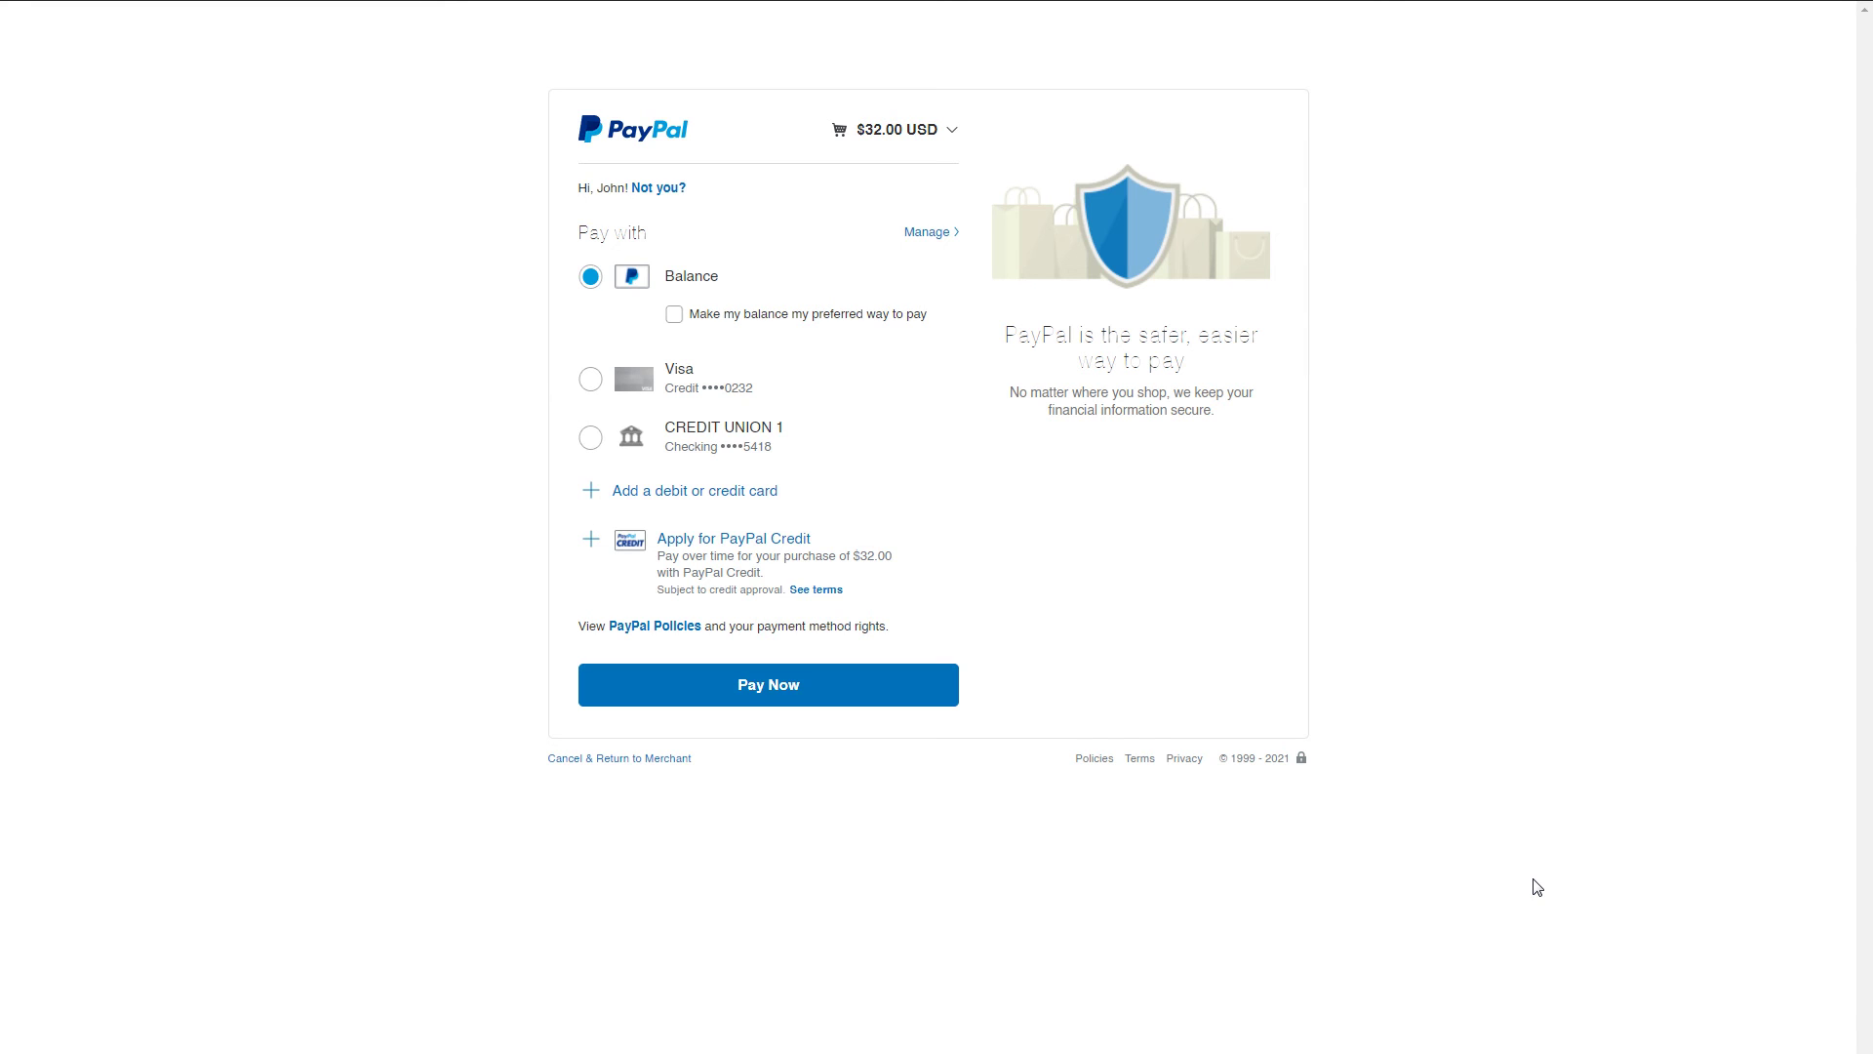
- Sign out the remembered buyer via 'Not you?' and select the existing login e-mail address
{"action": "left_click", "coordinate": [661, 192]}
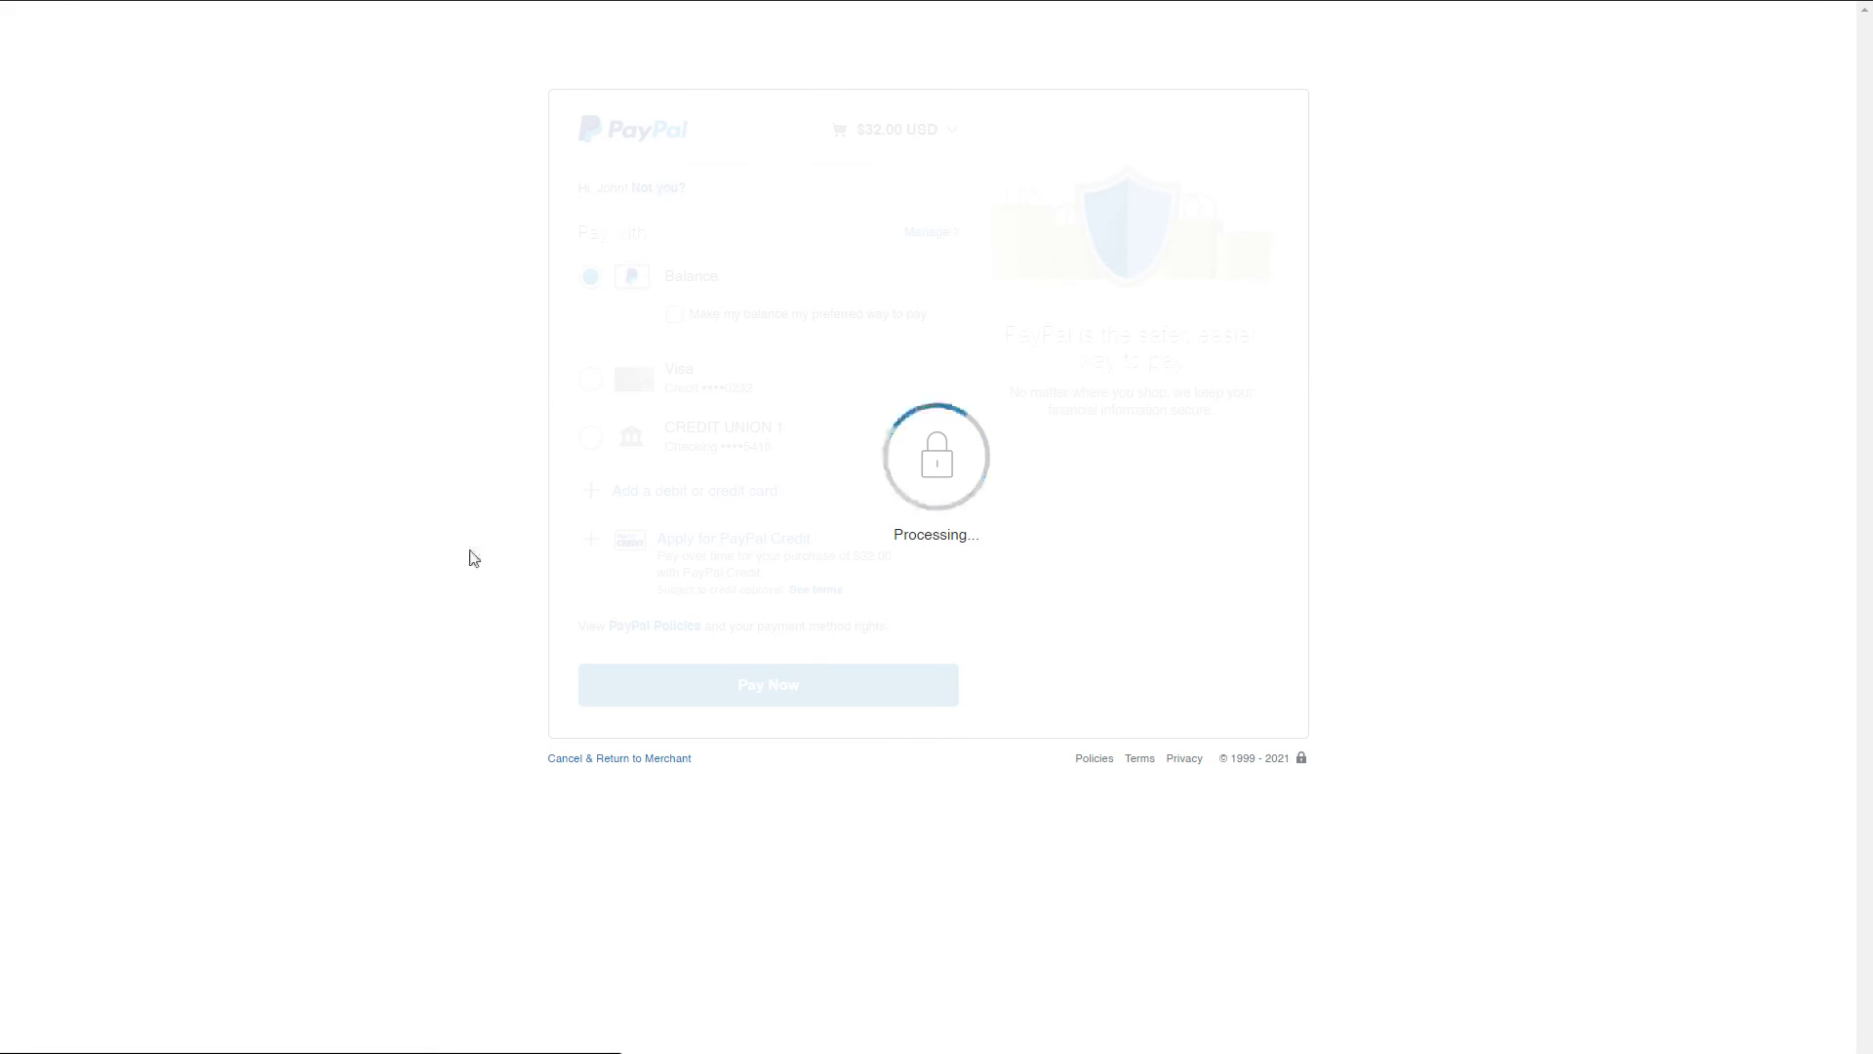
{"action": "left_click", "coordinate": [983, 419]}
{"action": "left_click", "coordinate": [1093, 361]}
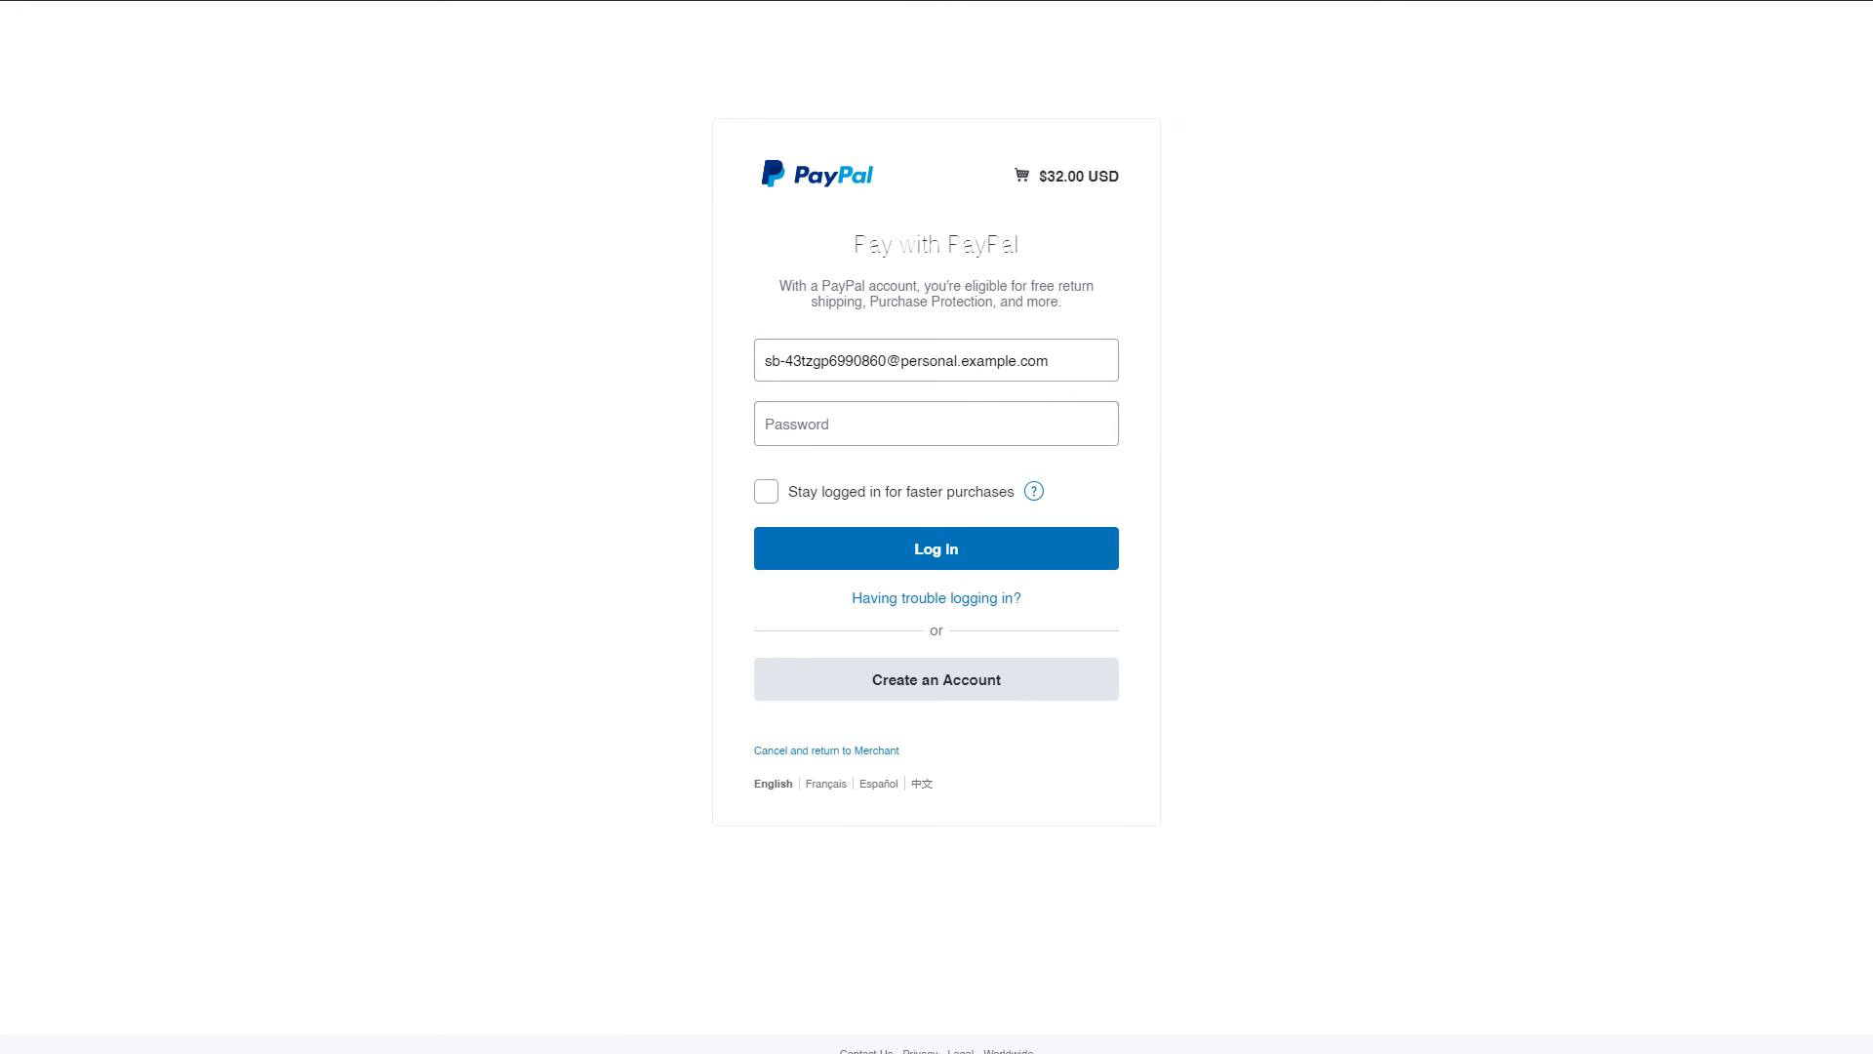
{"action": "left_click_drag", "start_coordinate": [1044, 363], "coordinate": [536, 368]}
- Replace the login e-mail with the sandbox business account's address
{"action": "left_click", "coordinate": [535, 368]}
{"action": "left_click", "coordinate": [874, 351]}
{"action": "key", "text": "ctrl+a"}
{"action": "key", "text": "ctrl+v"}
{"action": "key", "text": "ctrl+a"}
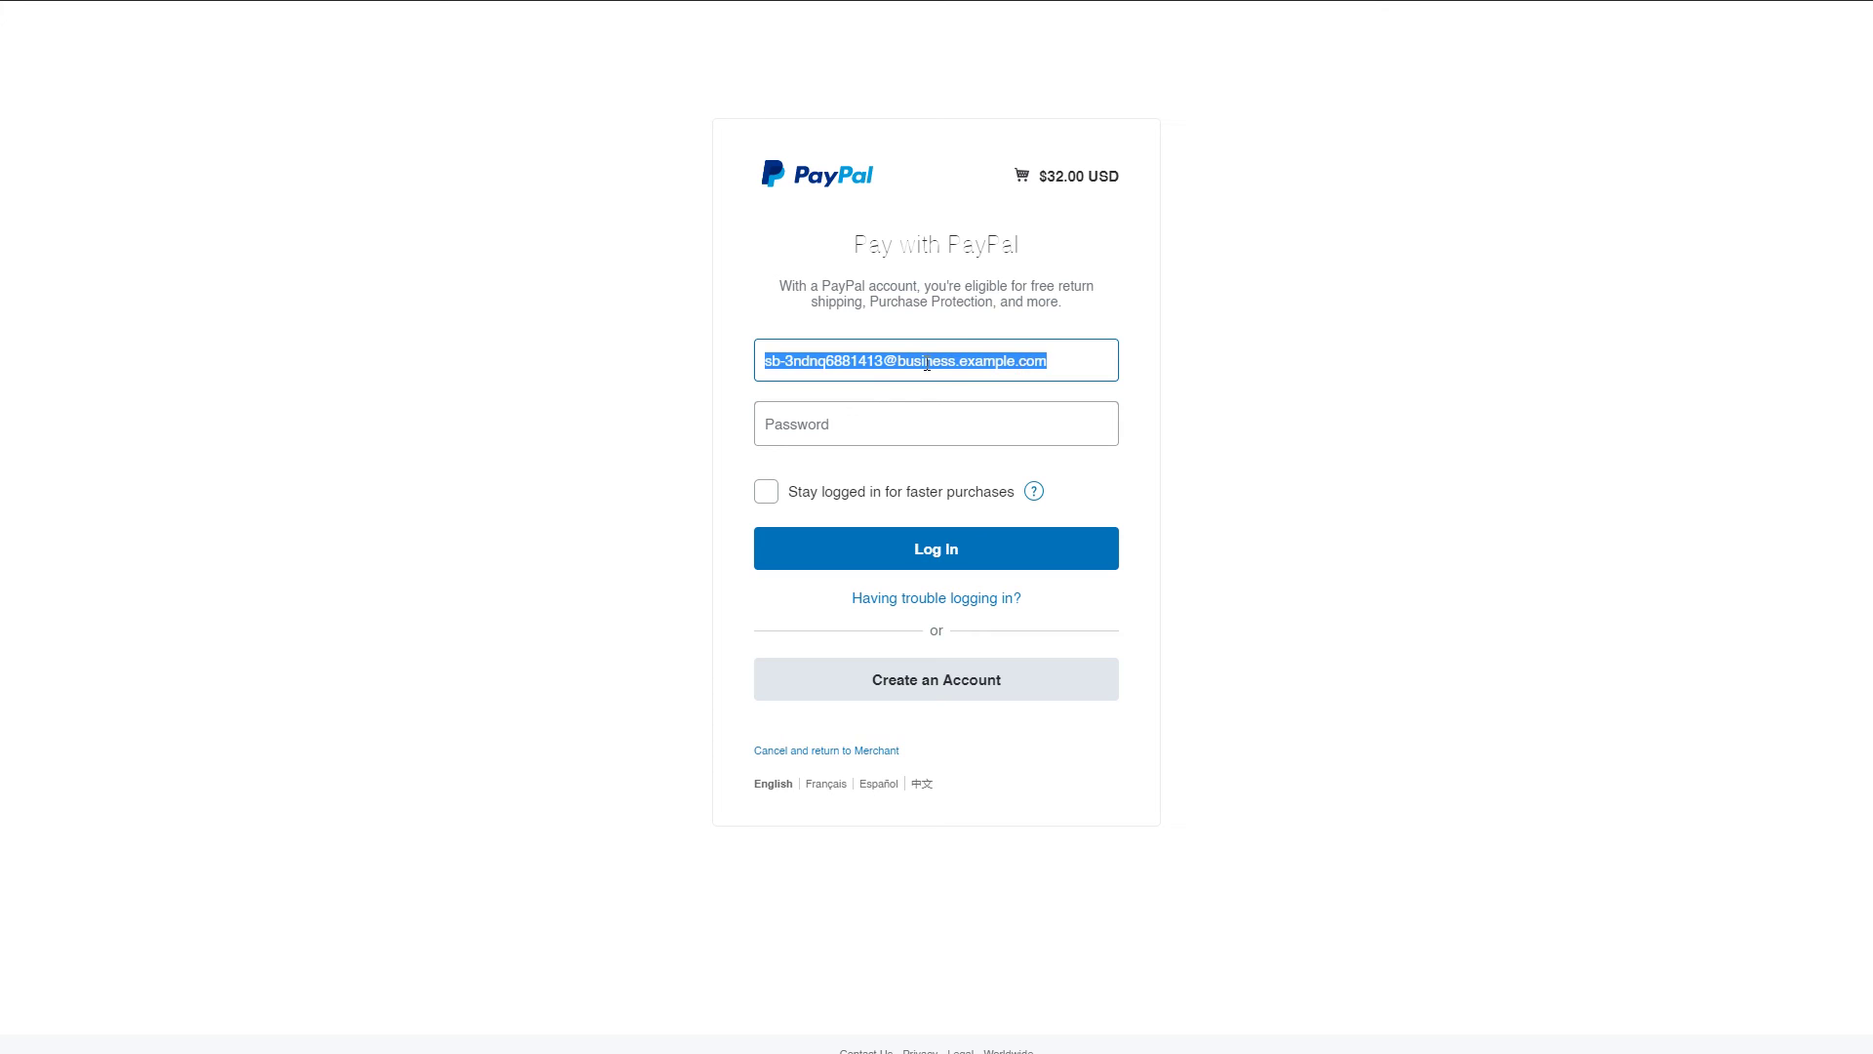
{"action": "double_click", "coordinate": [933, 363]}
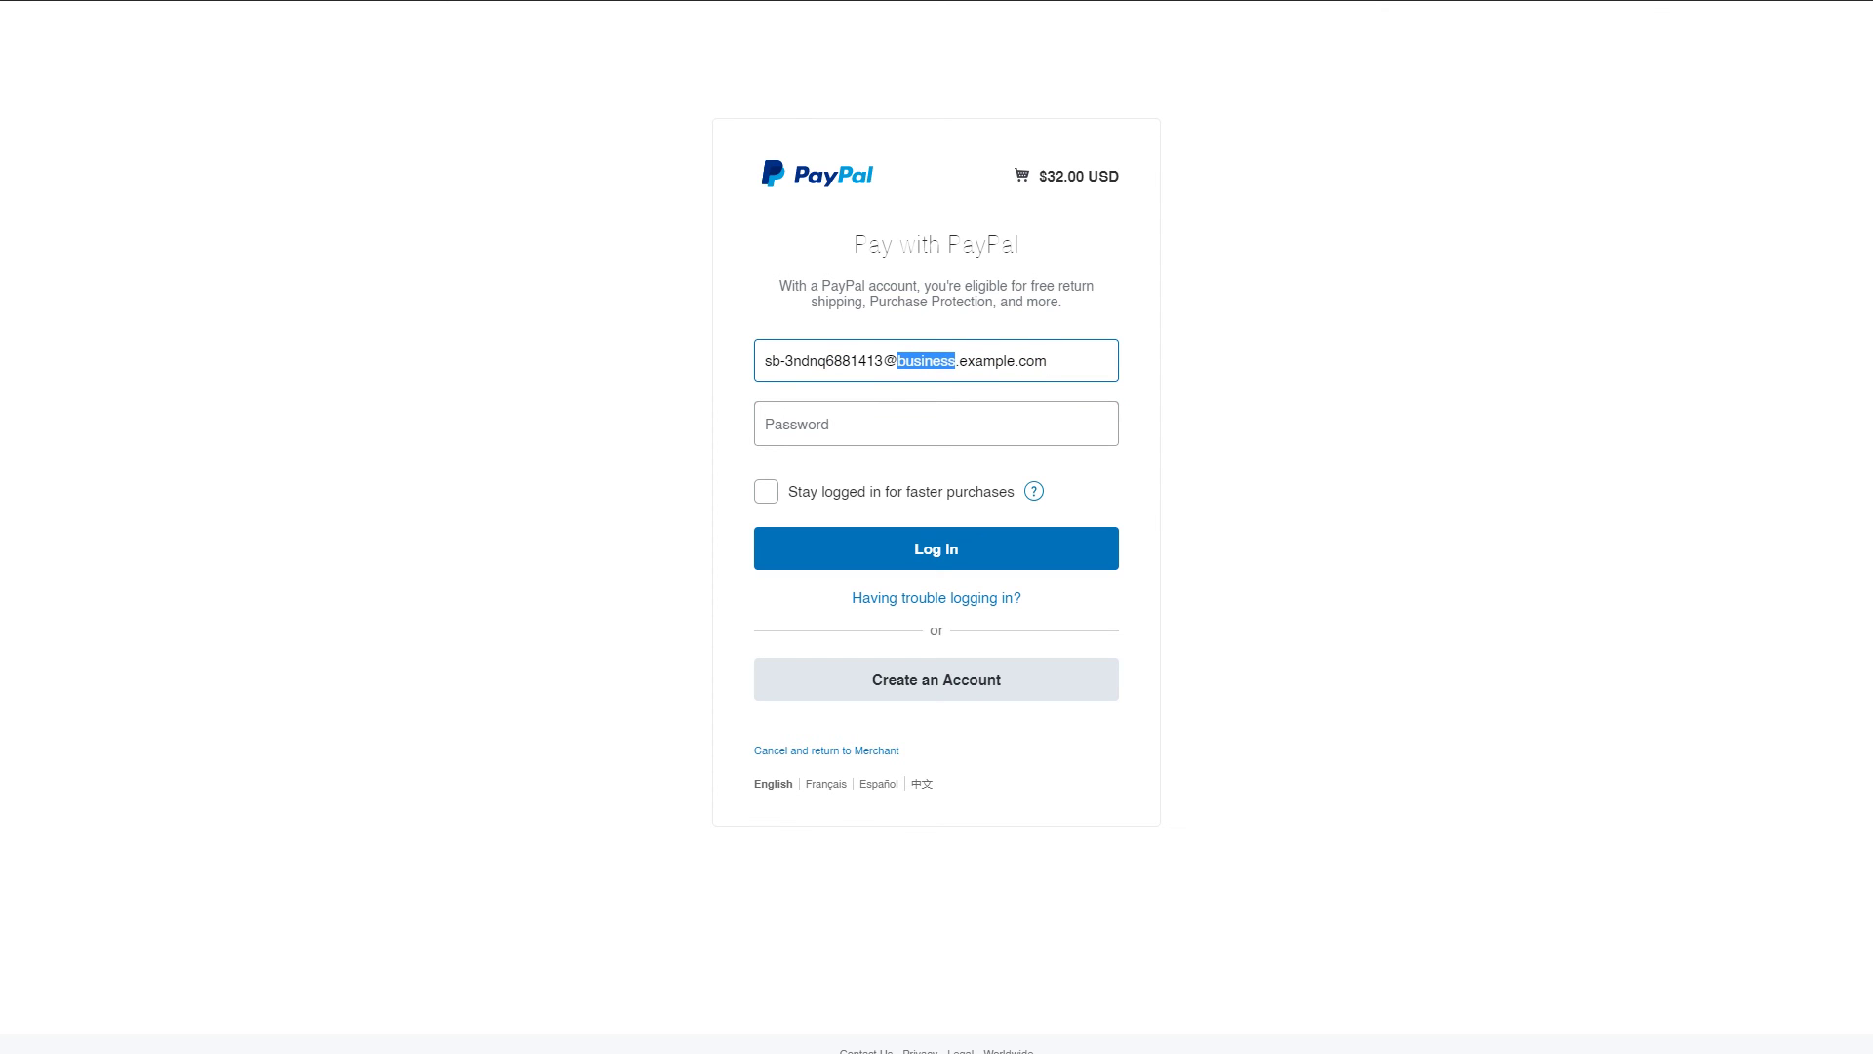
- Paste the business account password, log in, pay the $32.00 order and return to the merchant
{"action": "left_click", "coordinate": [852, 406]}
{"action": "key", "text": "ctrl+v"}
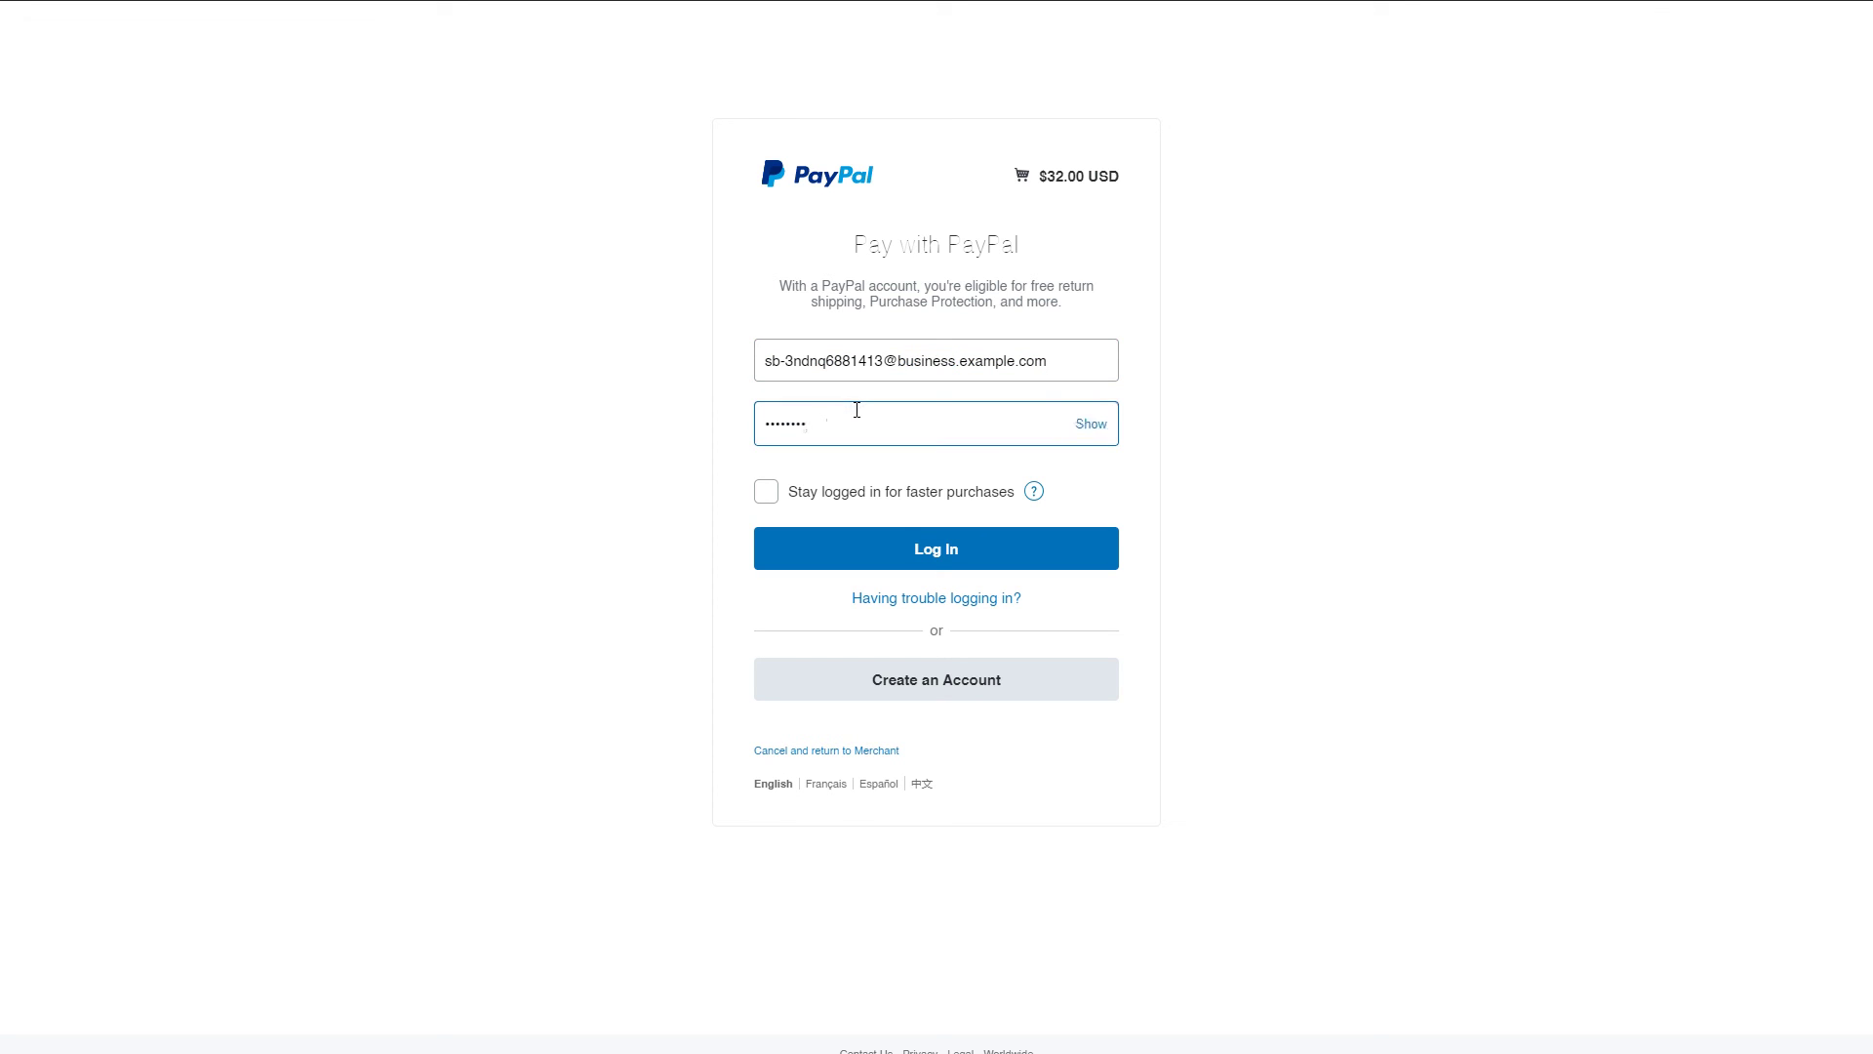
{"action": "left_click", "coordinate": [902, 544]}
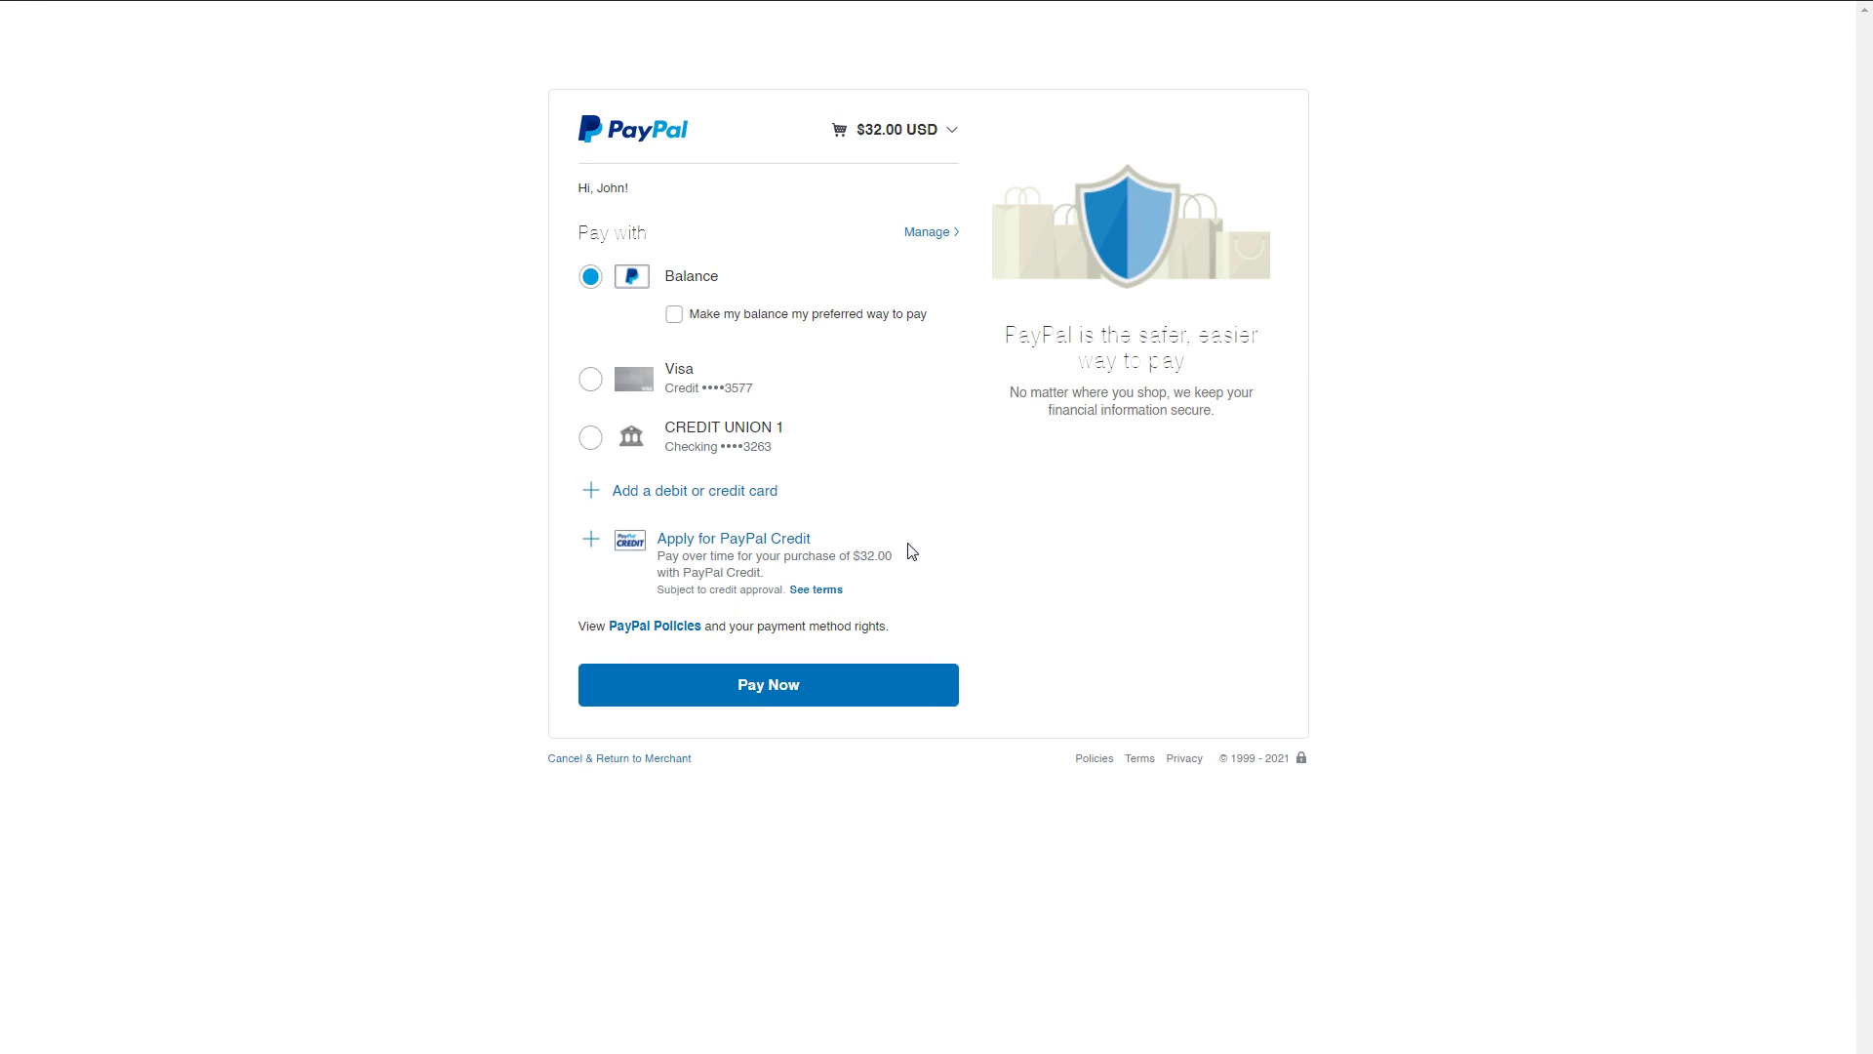
{"action": "left_click", "coordinate": [798, 688]}
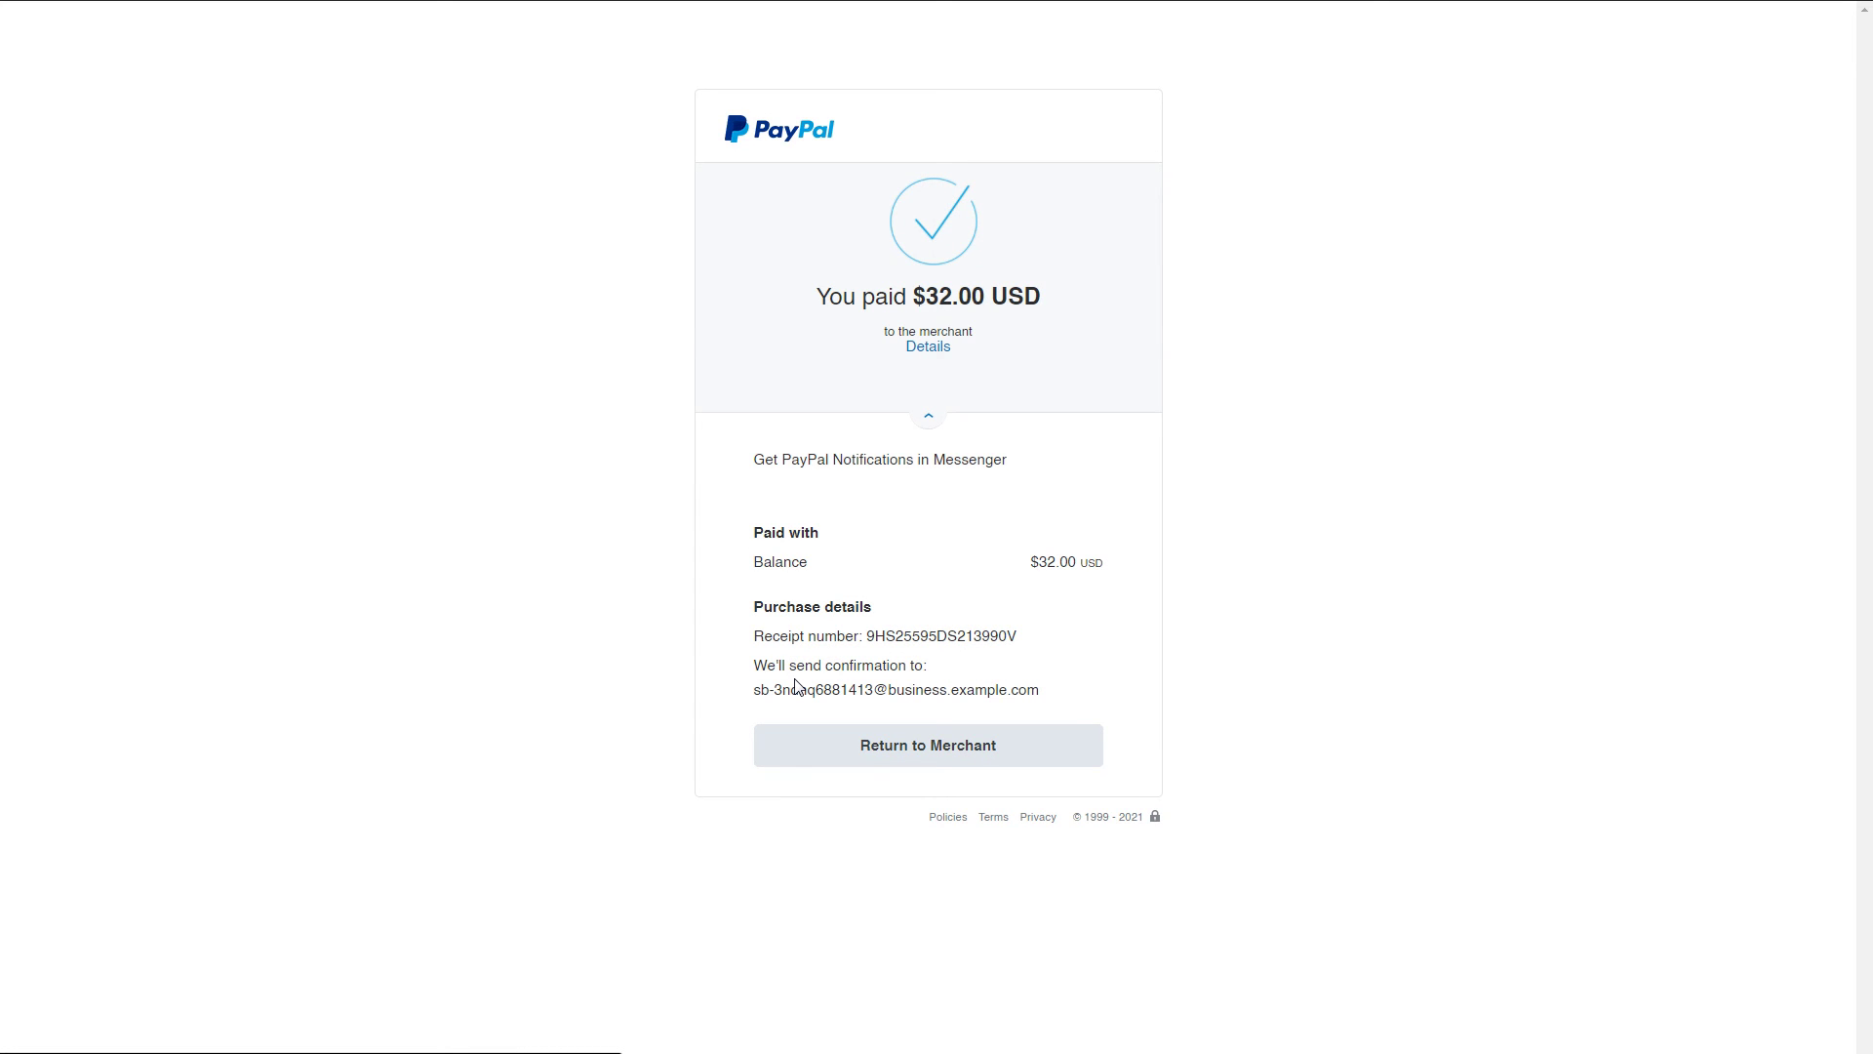
{"action": "left_click", "coordinate": [859, 751]}
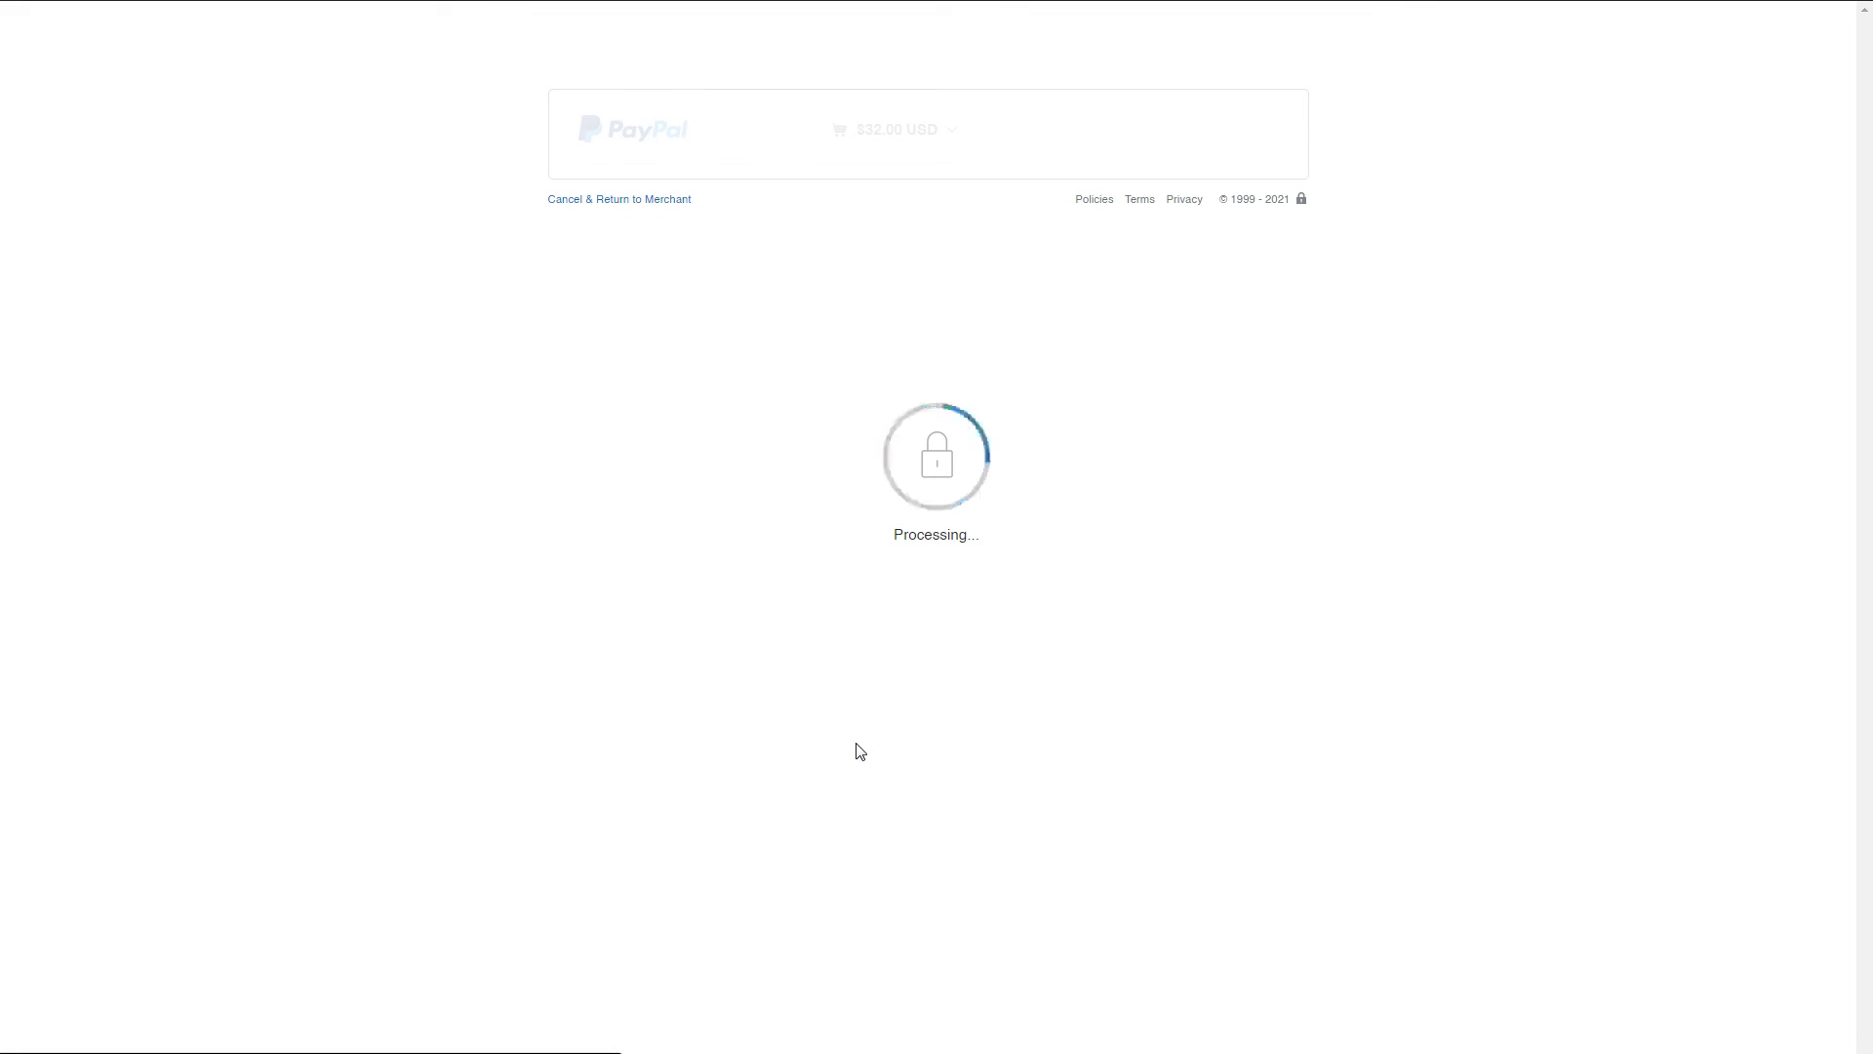